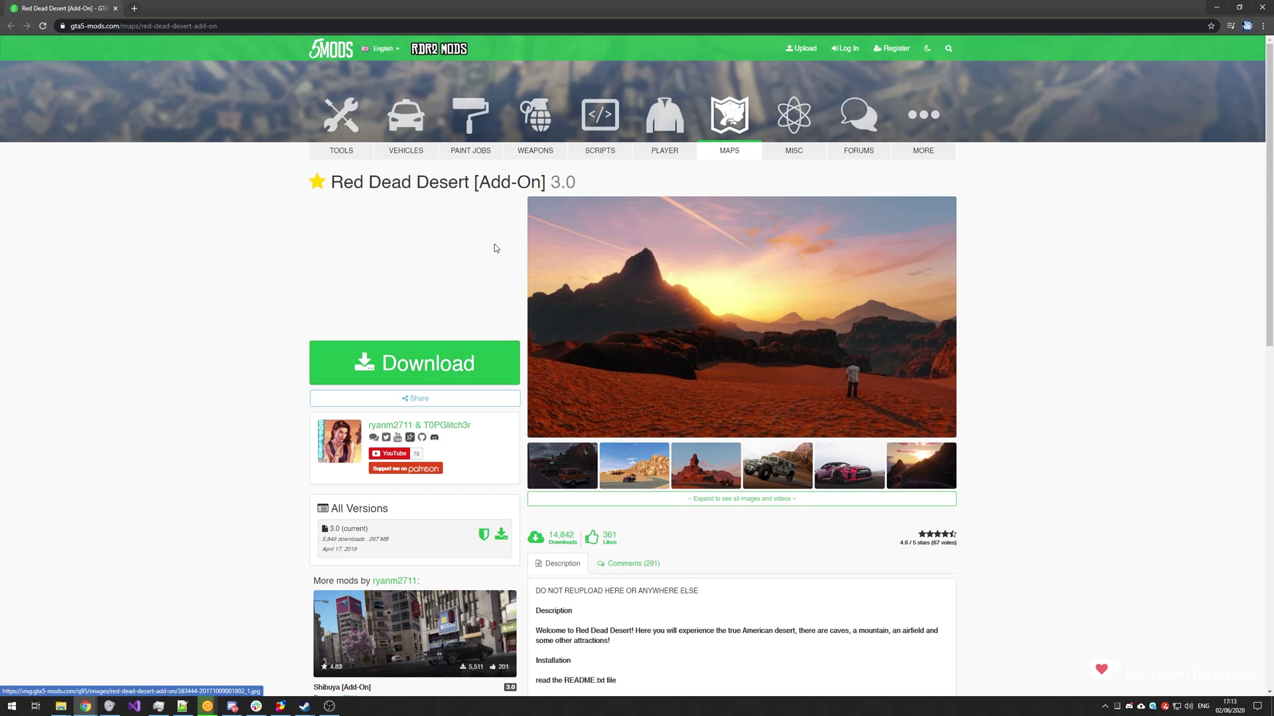
Expand the Red Dead Desert gallery and view the map image marking the add-on's location.
left_click_drag(343, 189, 468, 184)
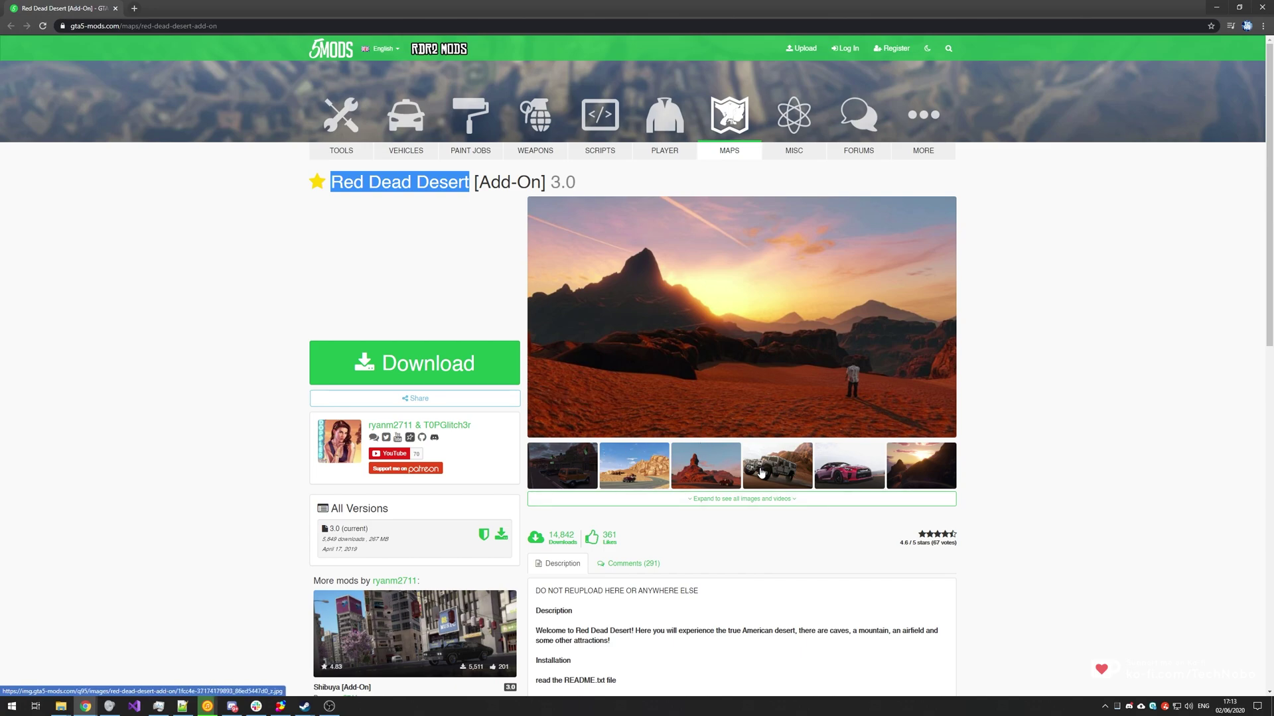
left_click(693, 498)
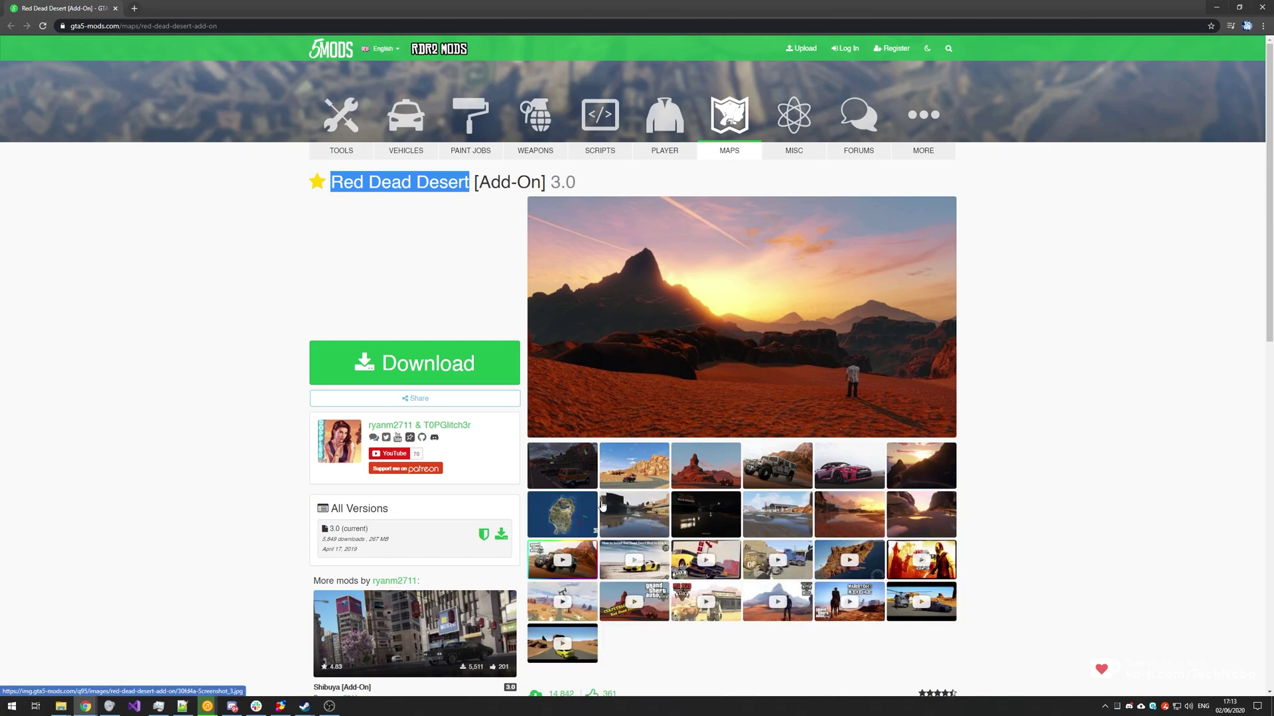
left_click(595, 507)
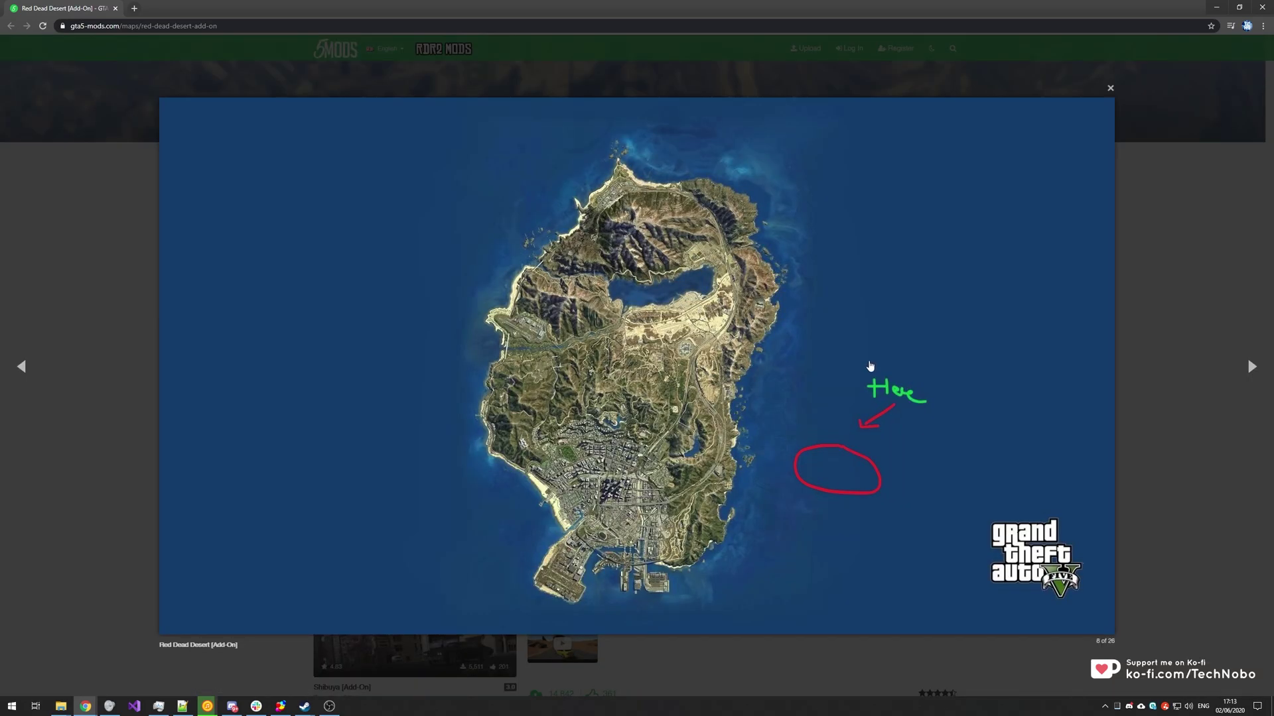
left_click(1148, 389)
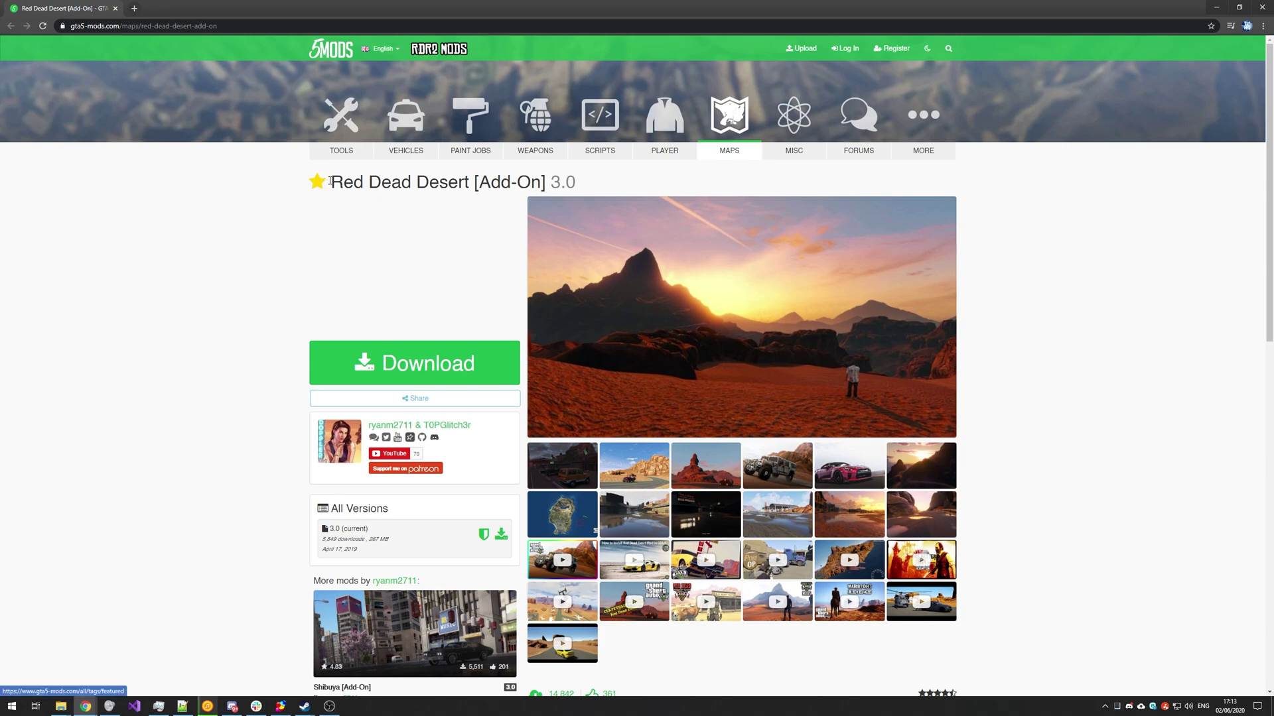
Download the Red Dead Desert [Add-On] 3.0 mod and return to its mod page.
left_click_drag(331, 179, 466, 206)
left_click(506, 177)
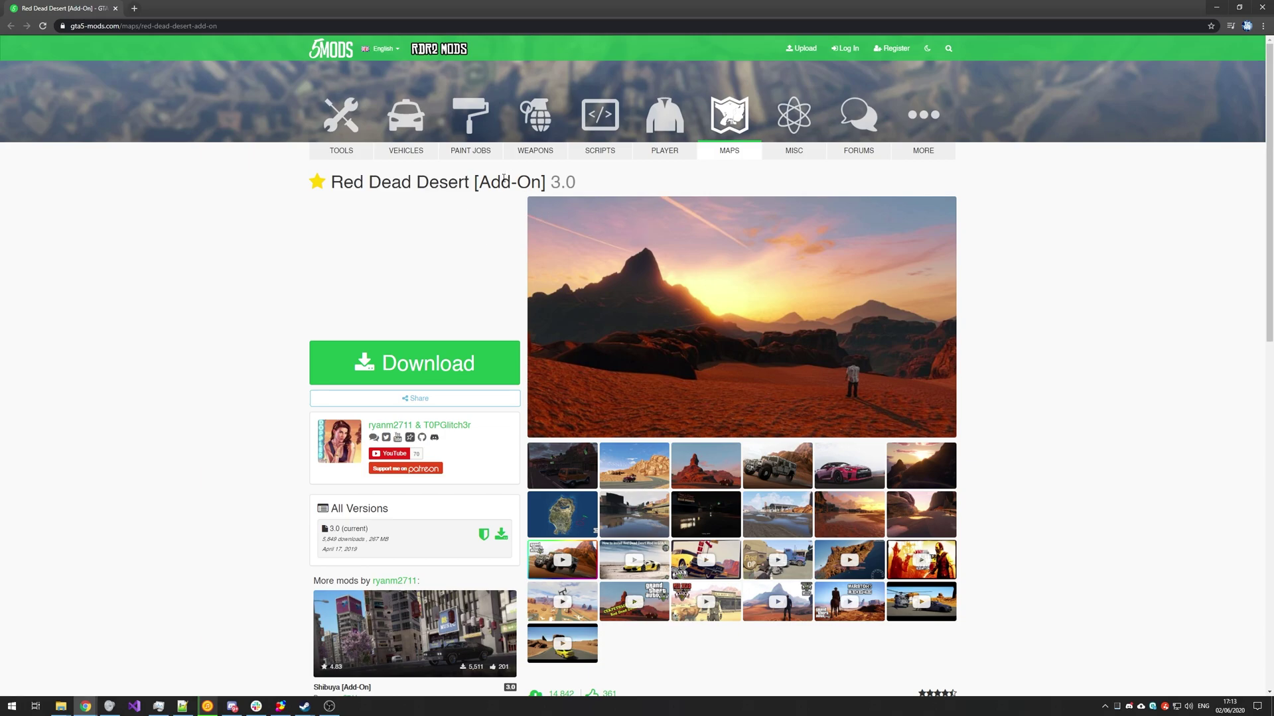
left_click(472, 366)
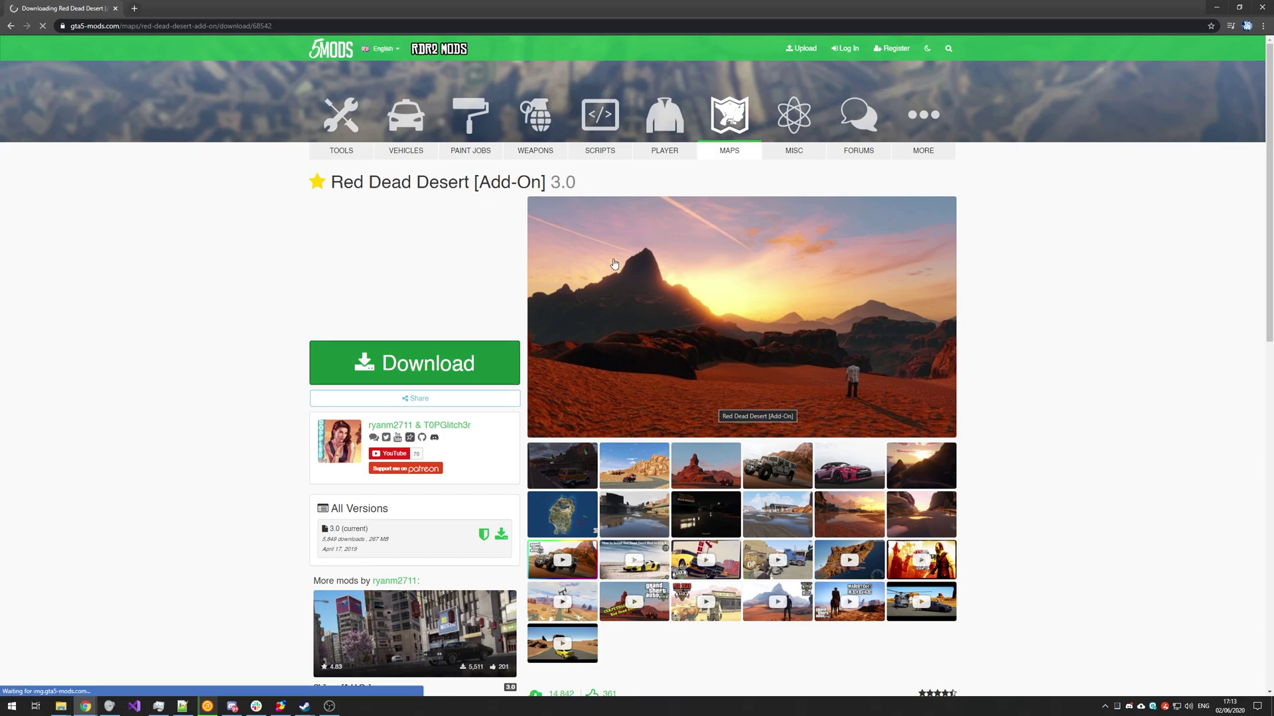
key("alt+Left")
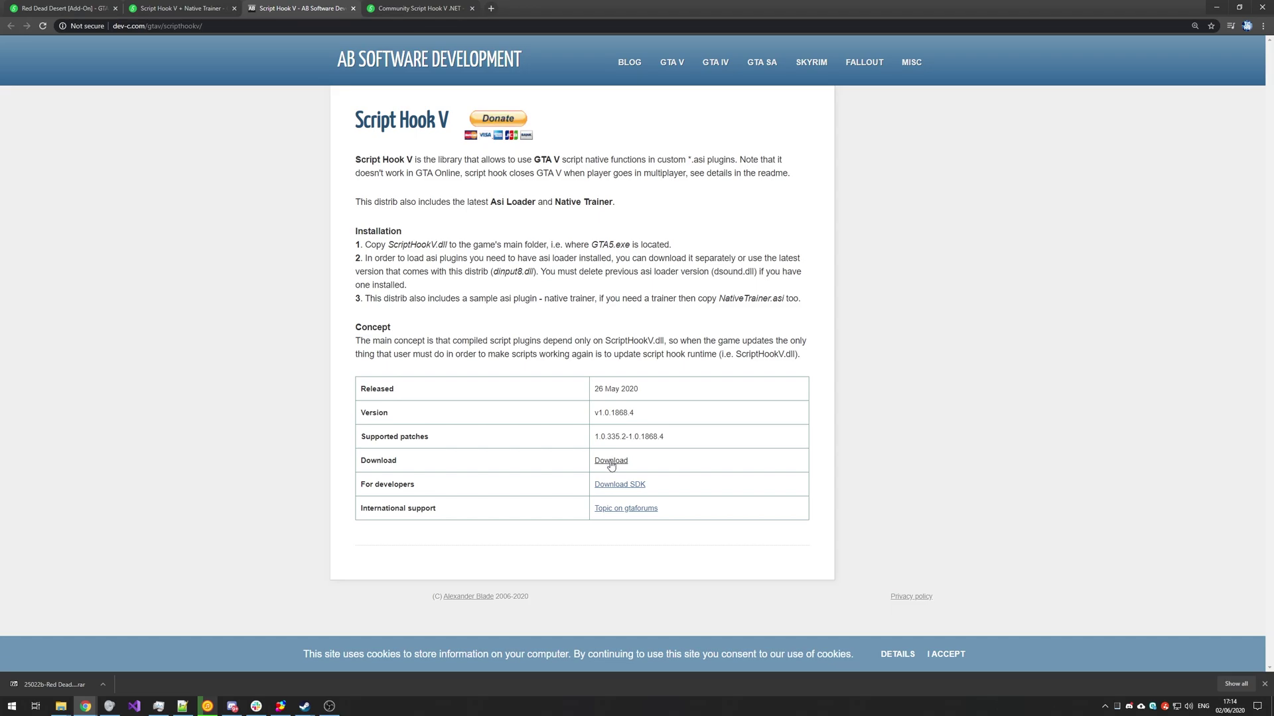
Download Script Hook V v1.0.1868.4 and close its download and mod pages.
left_click(617, 459)
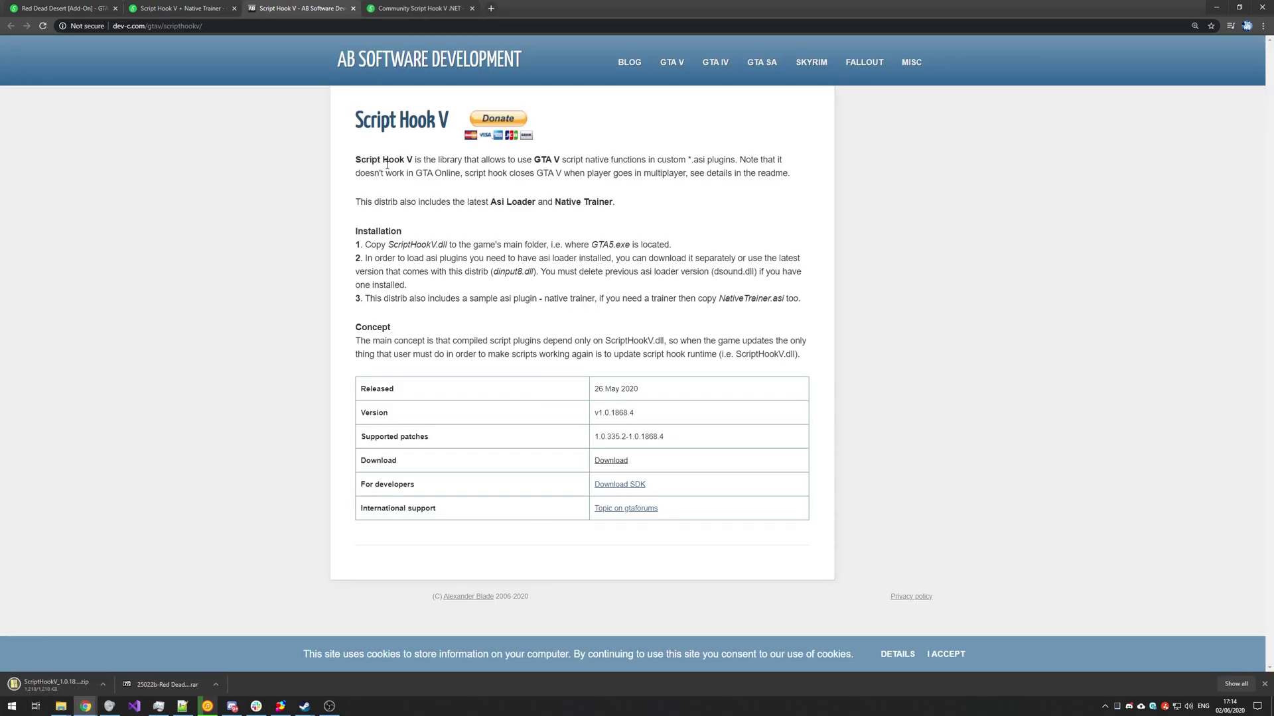
left_click(353, 8)
left_click(233, 8)
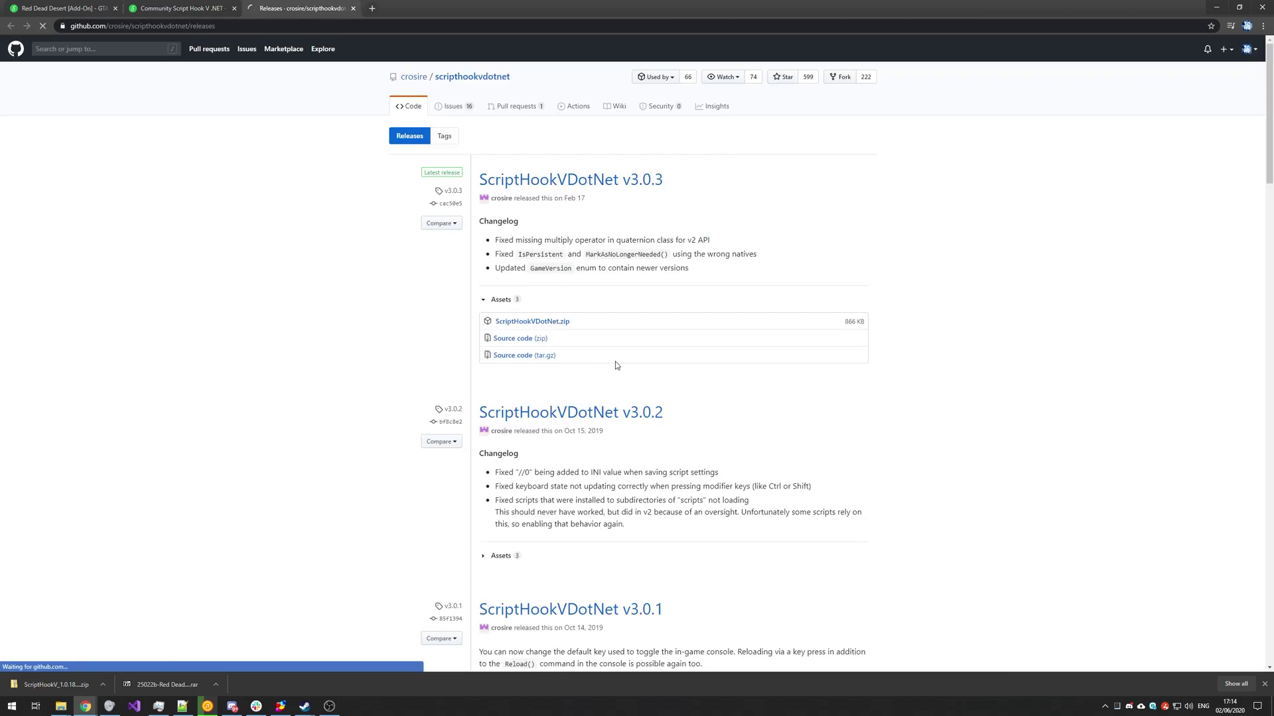
Download ScriptHookVDotNet.zip from the v3.0.3 release and close the GitHub releases page.
left_click(569, 323)
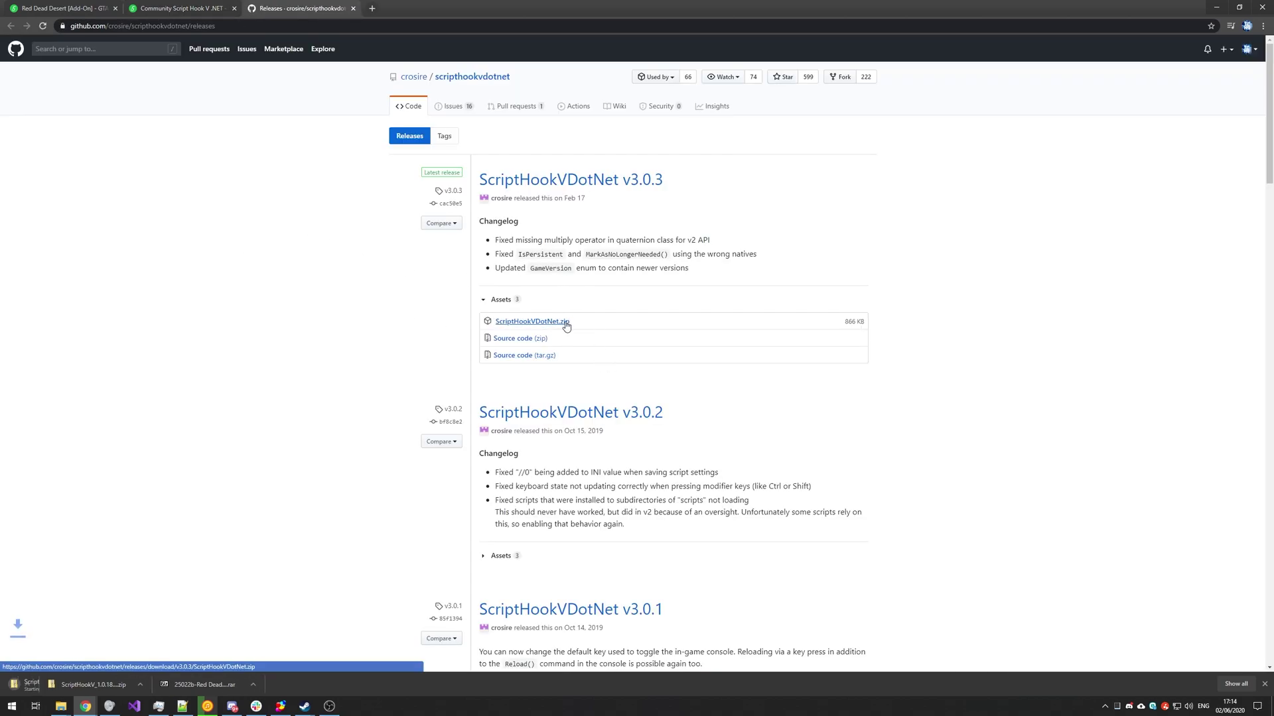
left_click_drag(578, 325, 492, 323)
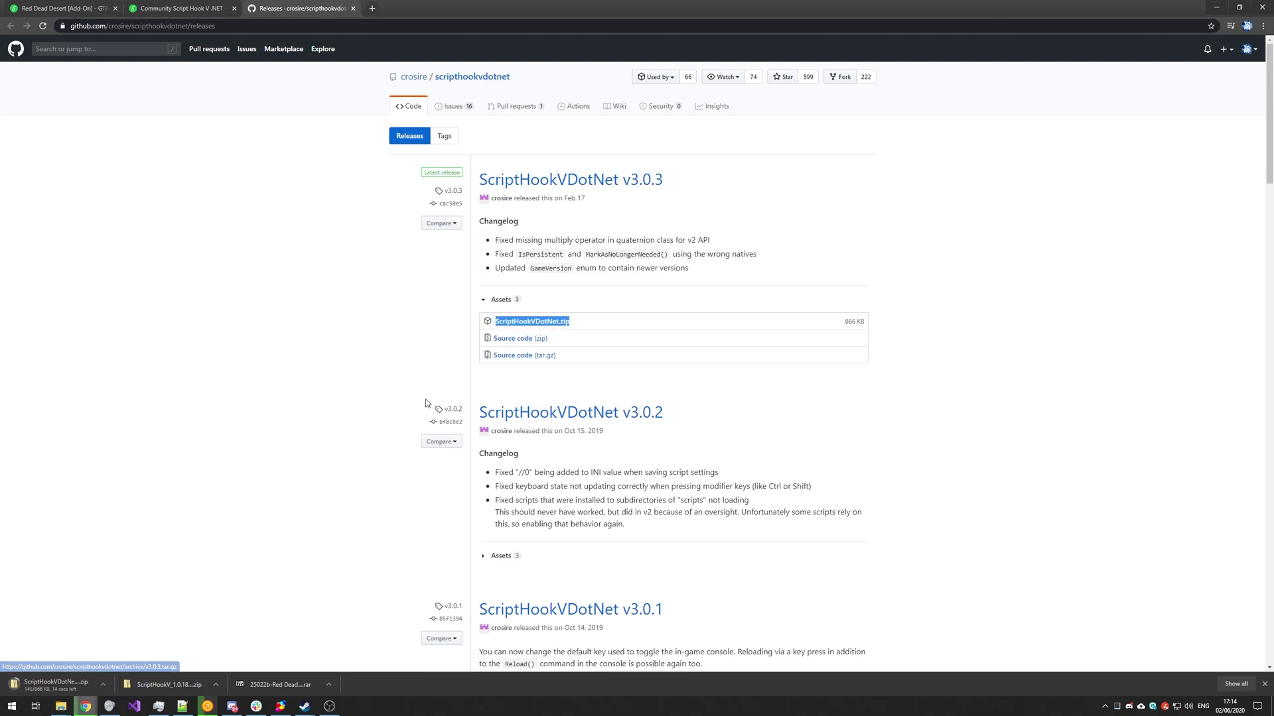
left_click(321, 369)
key("ctrl+w")
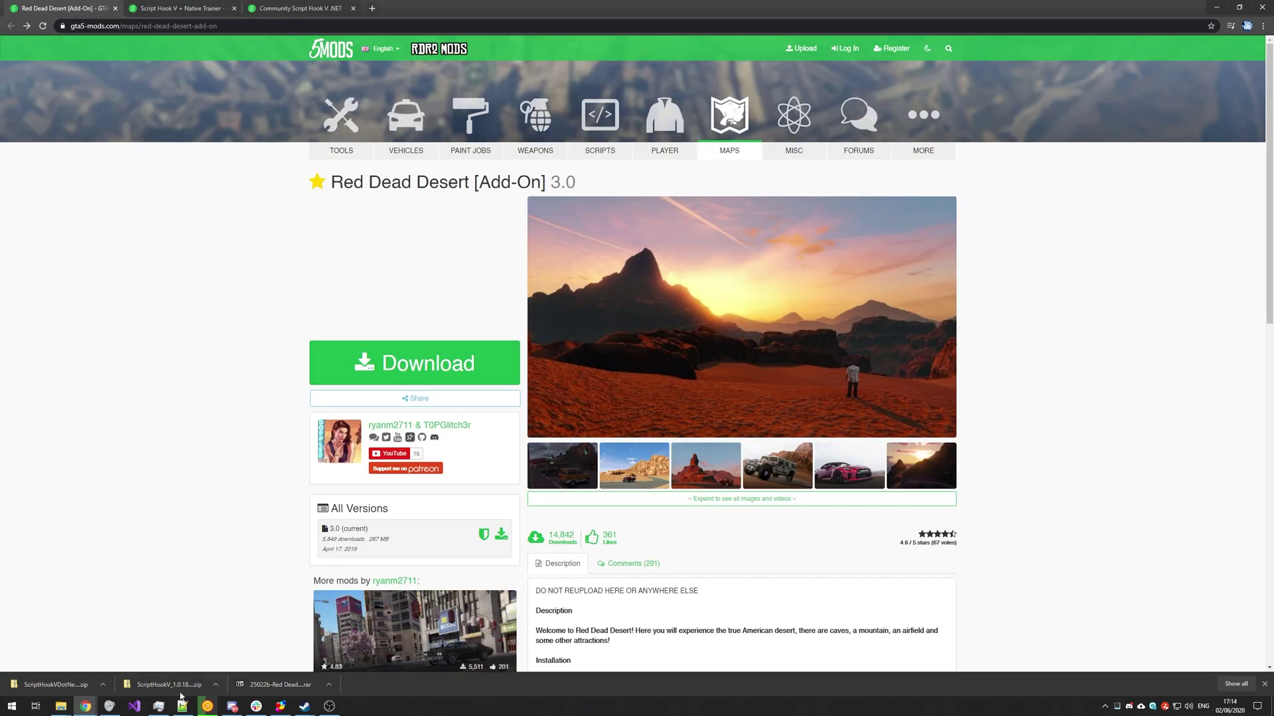
Open the downloaded ScriptHookV archive and arrange it beside the GTAV game folder containing GTA5.exe.
left_click(179, 692)
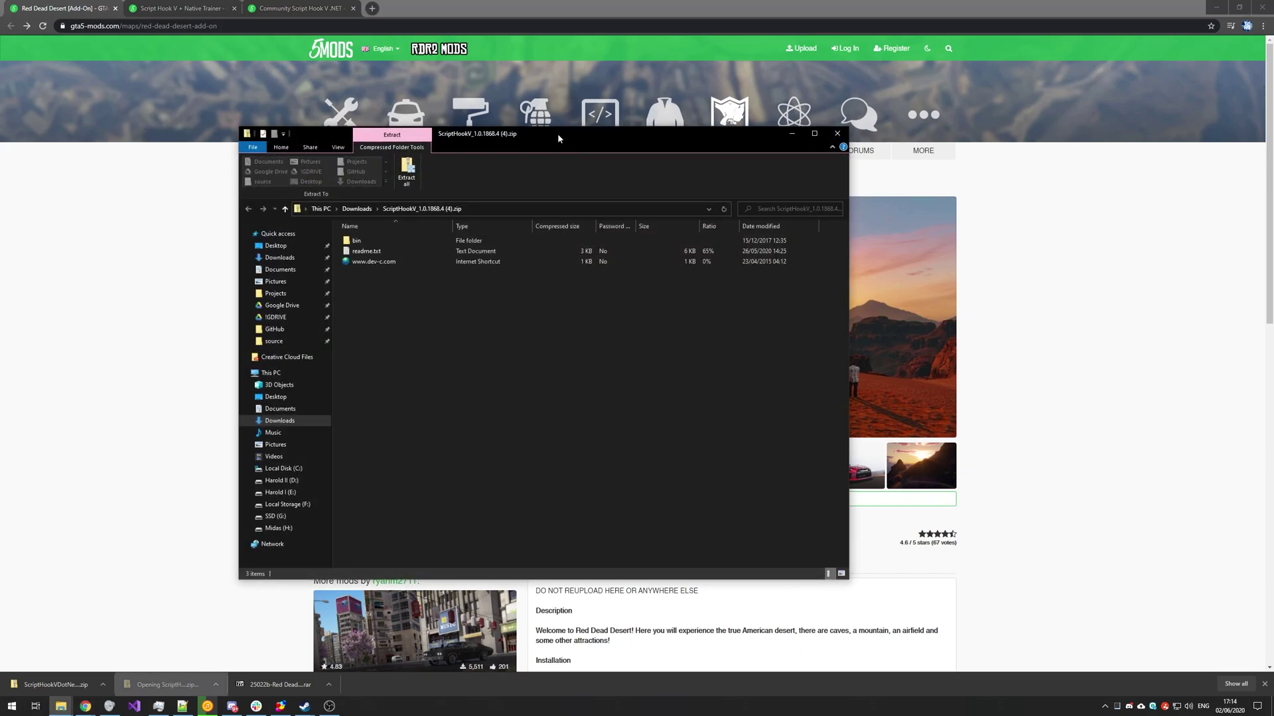
left_click_drag(558, 138, 906, 136)
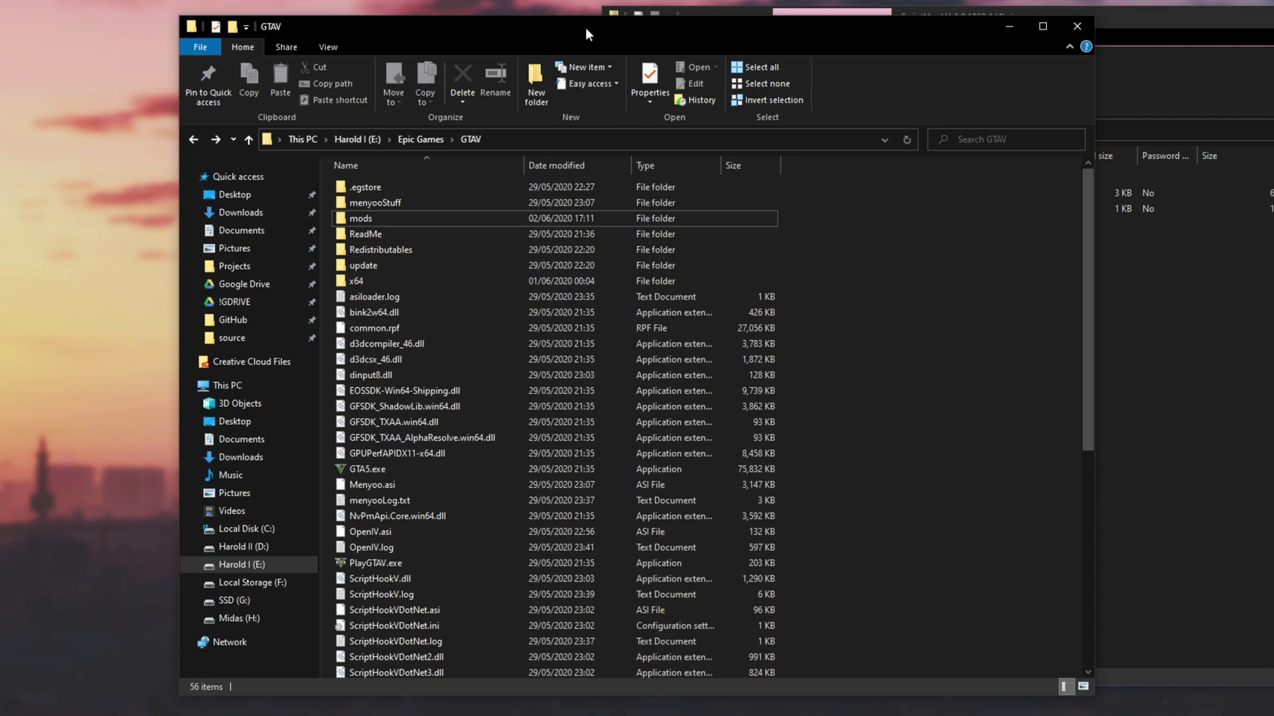
left_click_drag(585, 27, 585, 13)
left_click(454, 460)
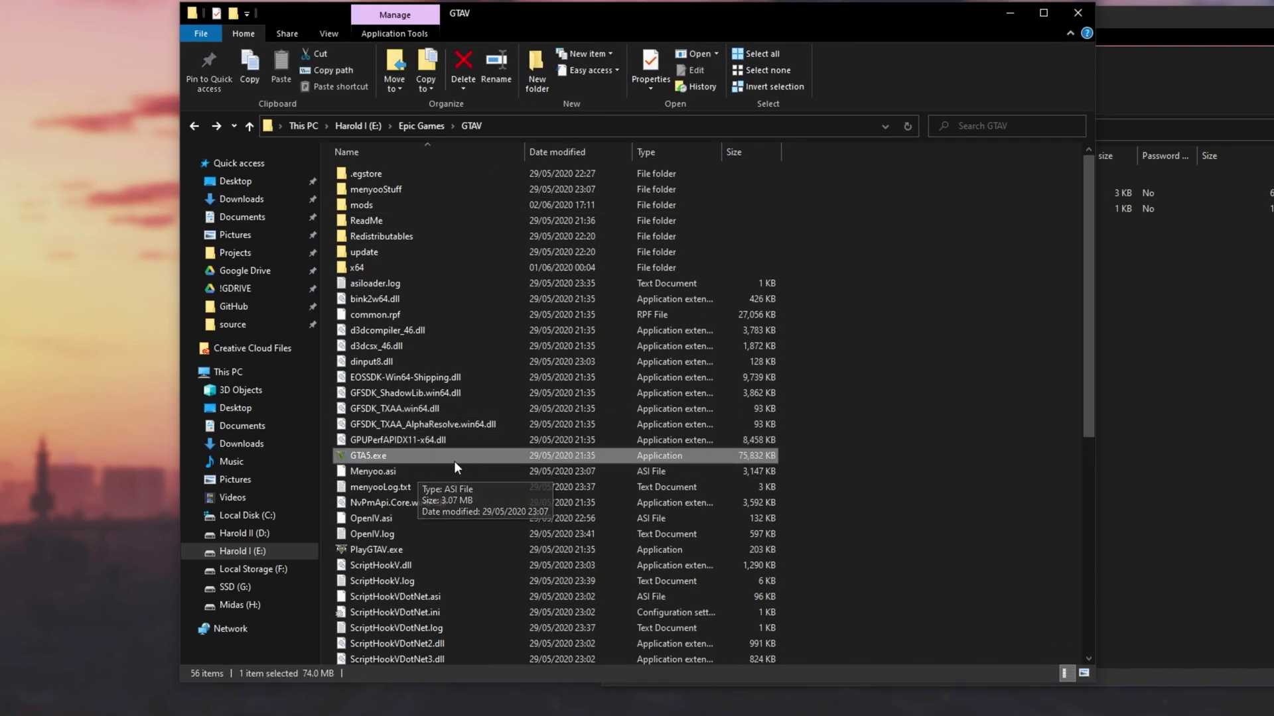
left_click_drag(1002, 467, 901, 501)
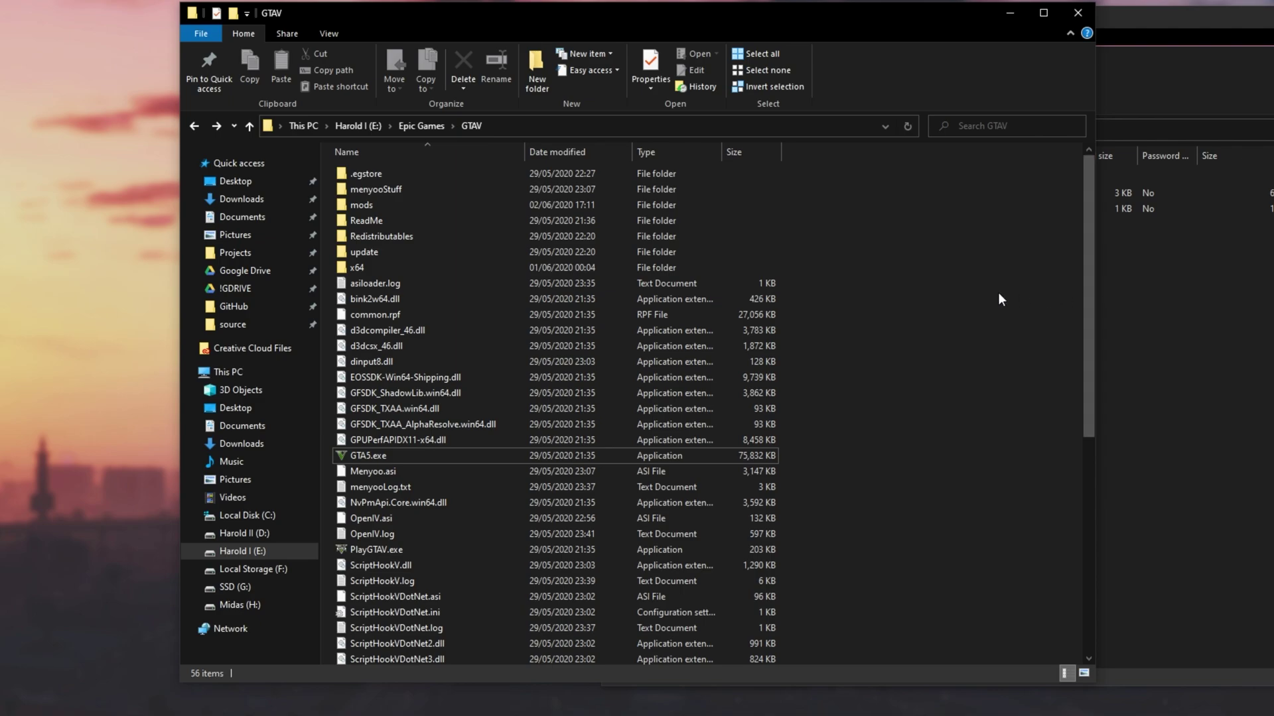
Copy dinput8.dll and ScriptHookV.dll from the archive's bin folder into the GTAV folder, replacing the existing files.
left_click(1162, 277)
left_click_drag(955, 17, 938, 27)
double_click(816, 186)
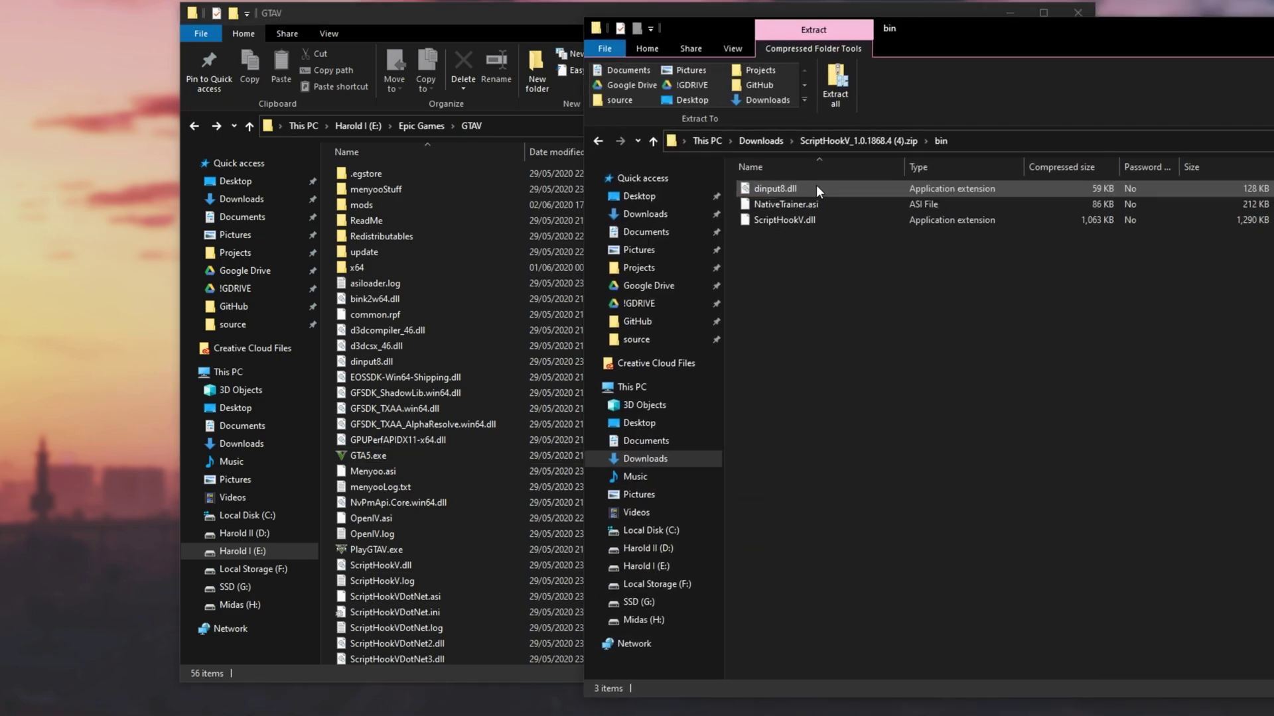
left_click(805, 192)
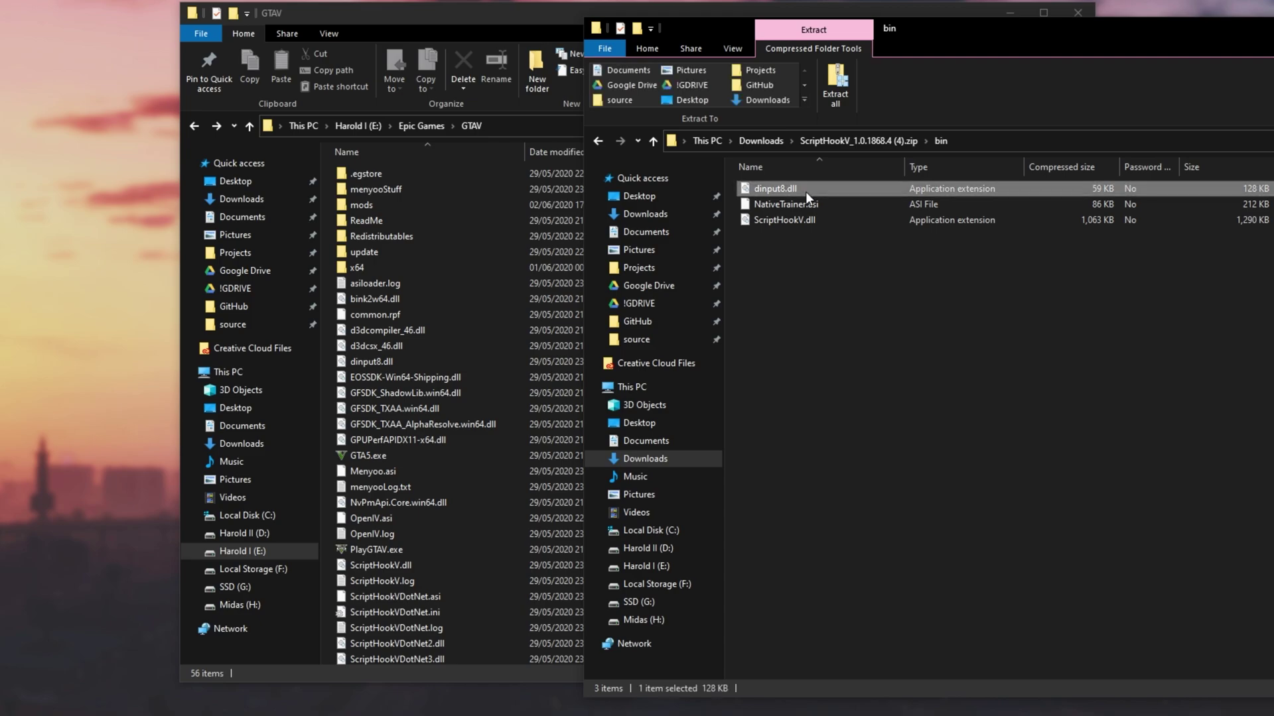
left_click(806, 222, "ctrl")
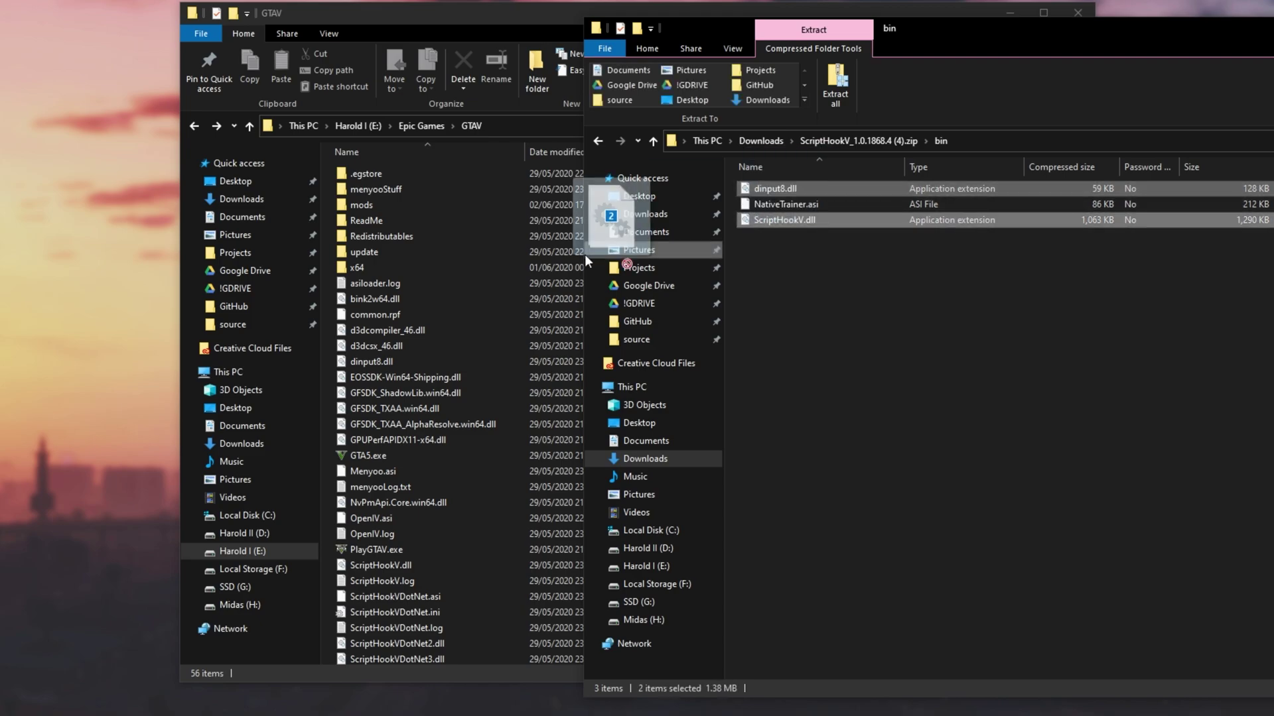
left_click_drag(512, 287, 380, 369)
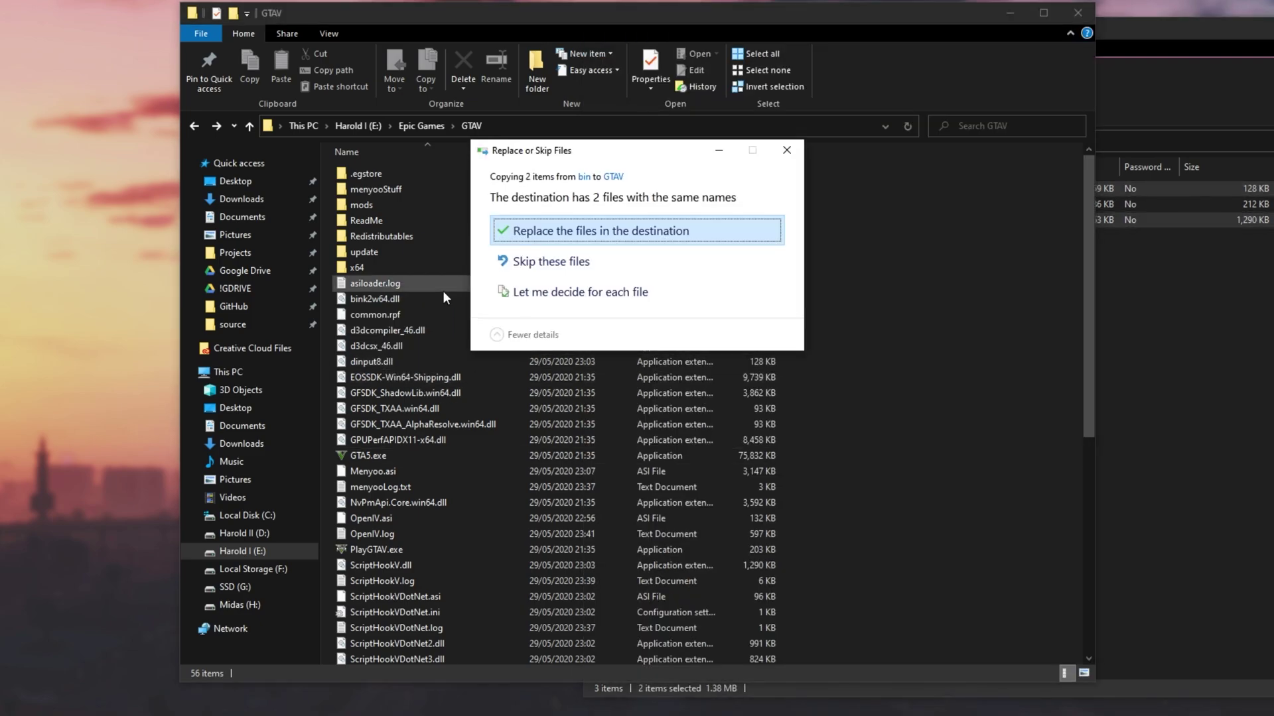
left_click(594, 237)
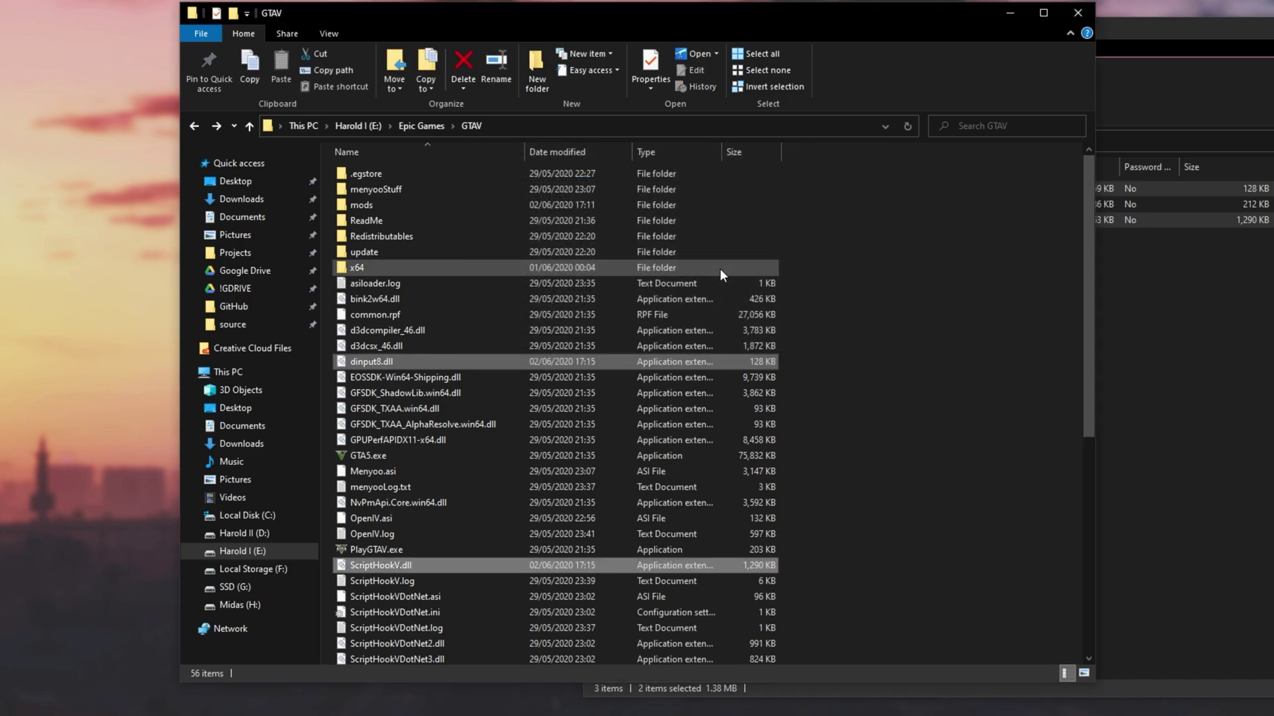
Point out the menyooStuff folder and the archive's NativeTrainer.asi, and close the ScriptHookV archive window.
left_click(456, 189)
key("alt+Tab")
left_click(809, 205)
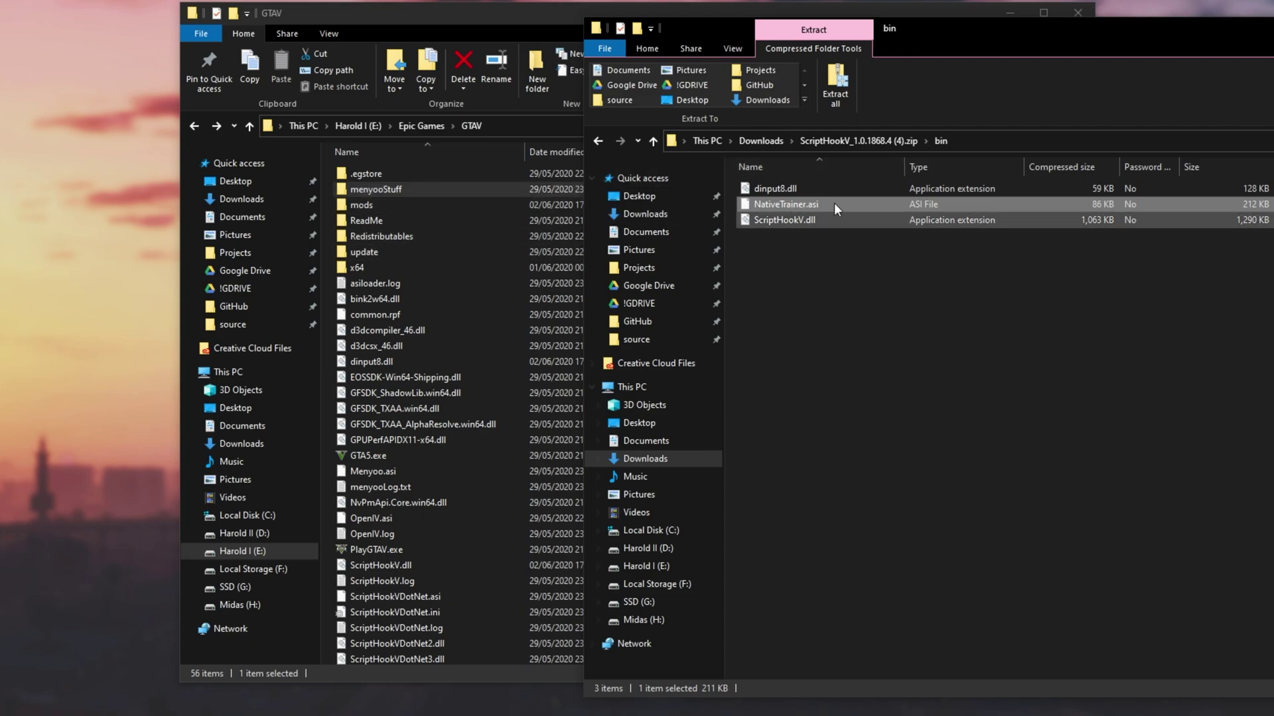
left_click_drag(829, 202, 939, 276)
left_click(940, 276)
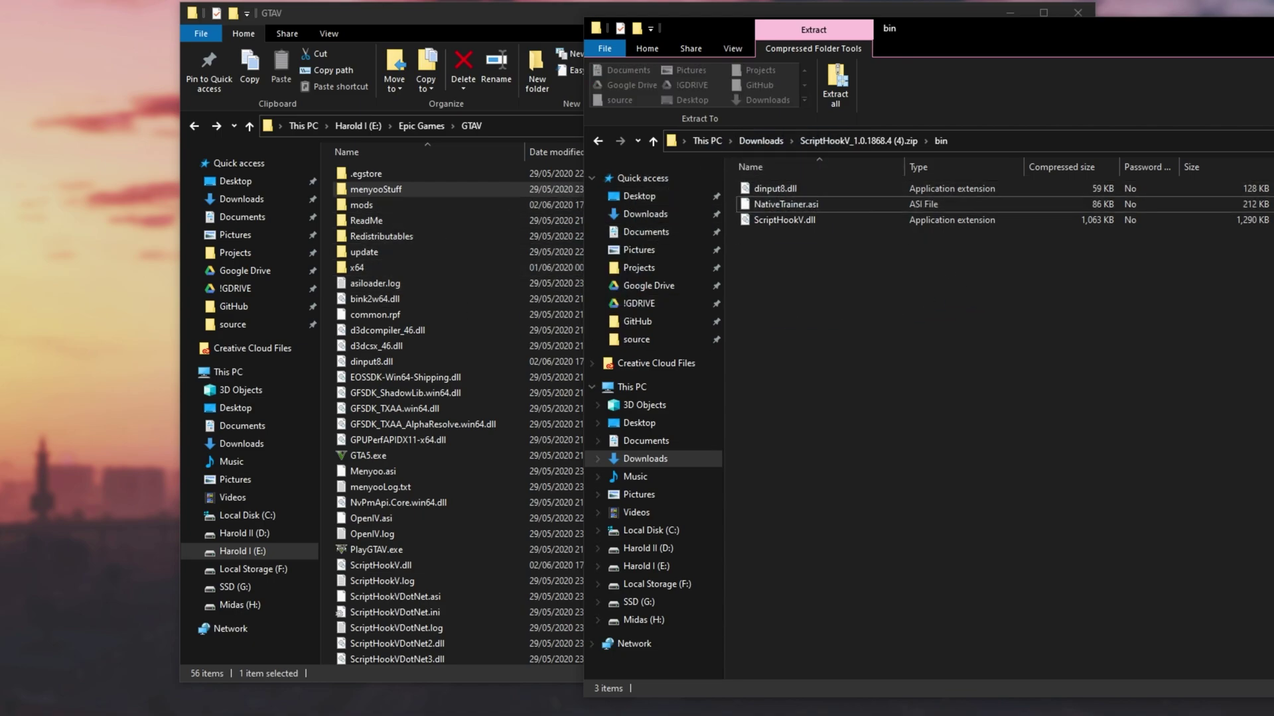
left_click_drag(1128, 27, 1126, 30)
key("alt+F4")
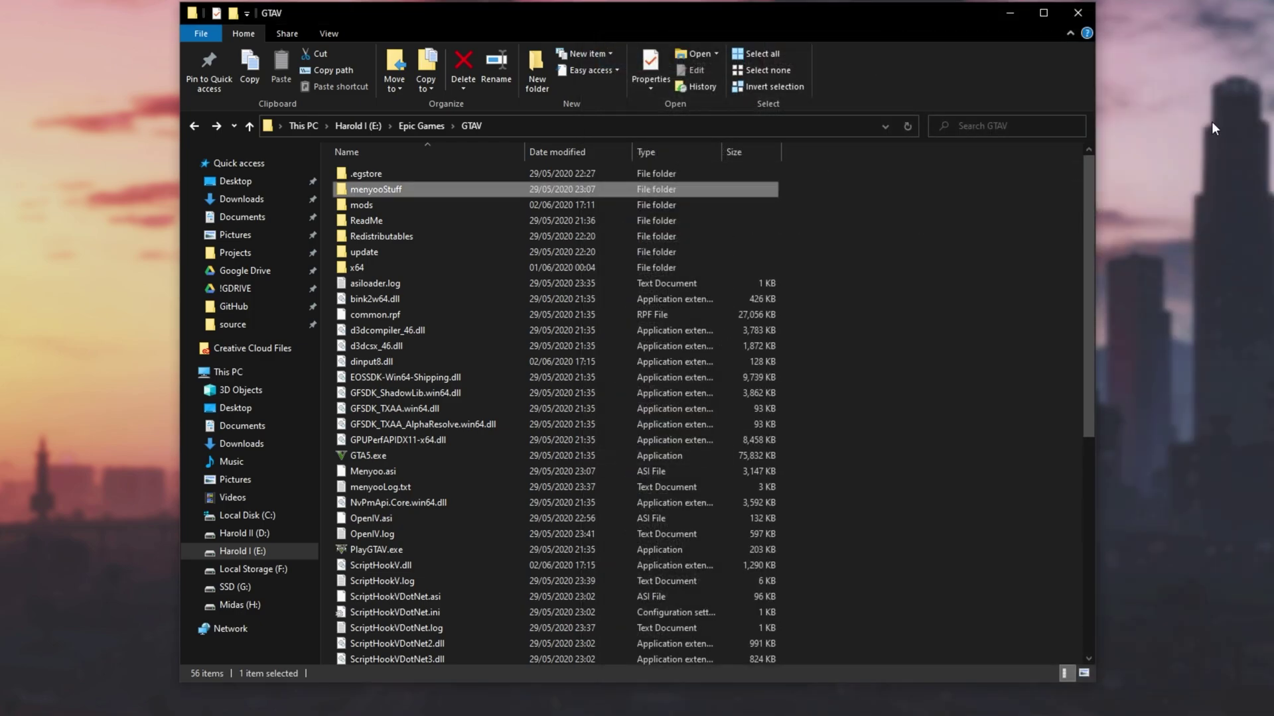
Copy the six ScriptHookVDotNet files, excluding LICENSE.txt and README.txt, into the GTAV folder and replace the existing ones.
key("alt+Tab")
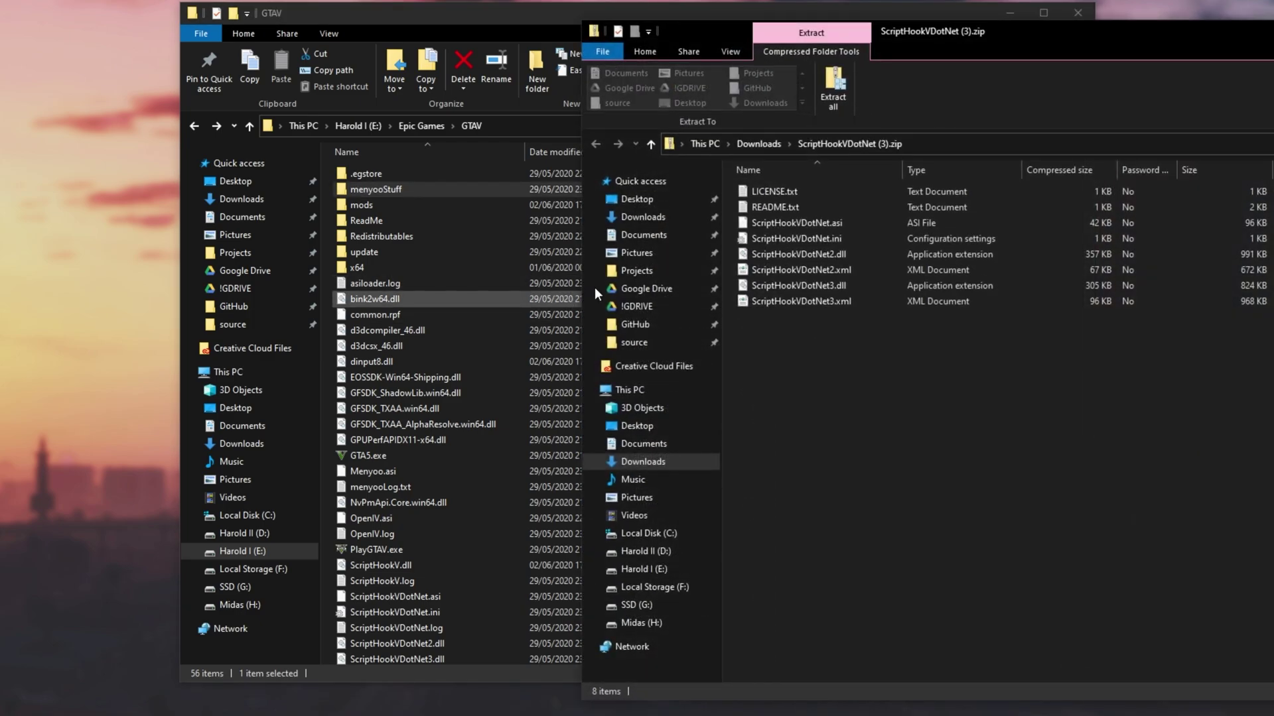
left_click_drag(933, 30, 873, 51)
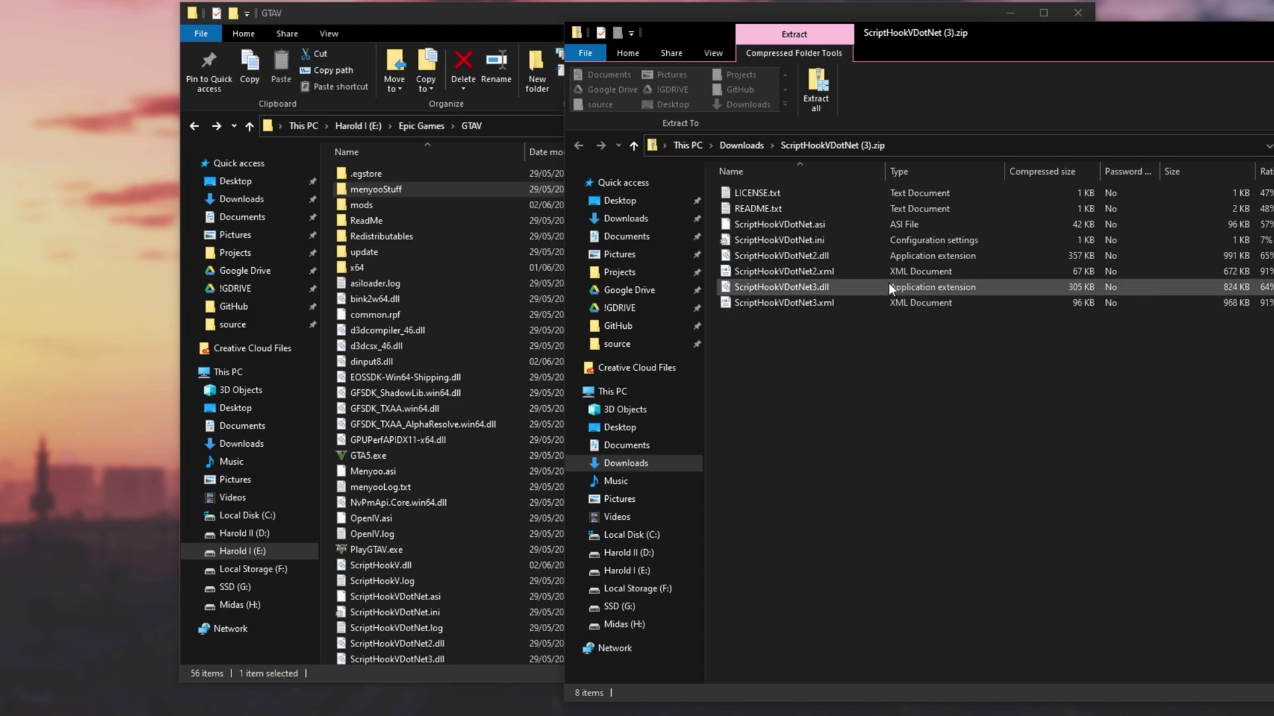
left_click_drag(858, 346, 456, 337)
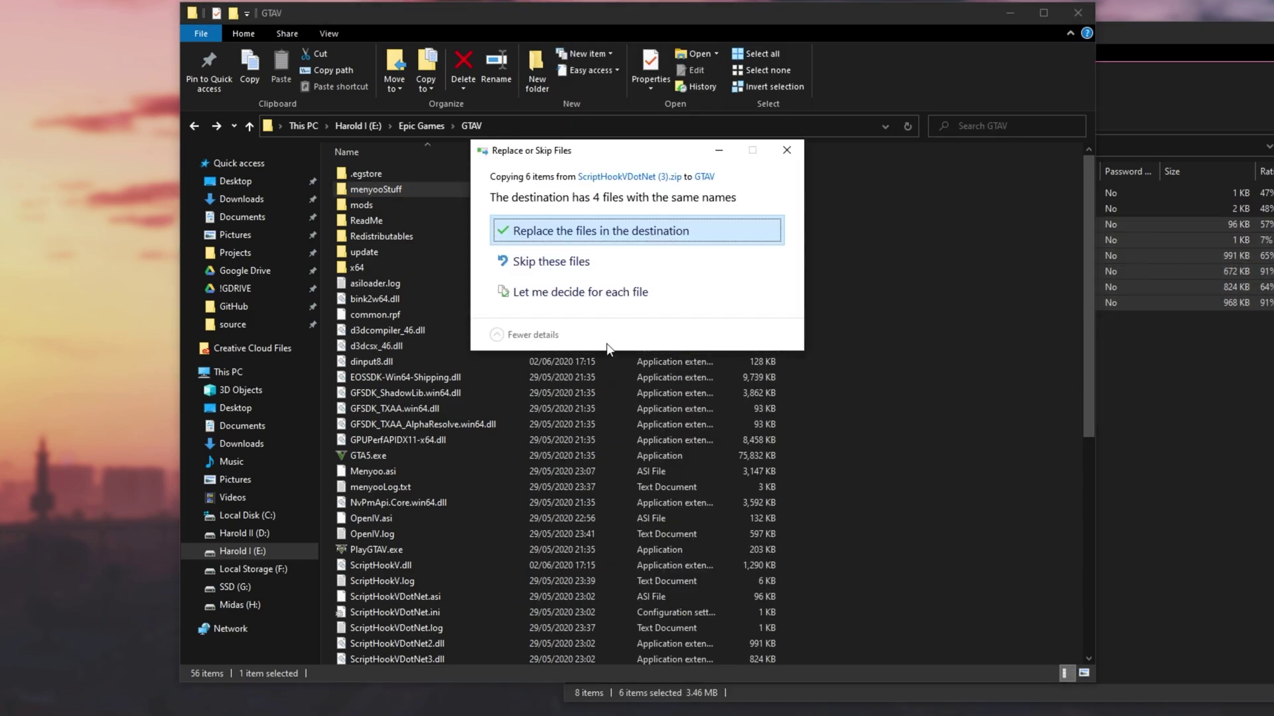
left_click(636, 227)
left_click(786, 210)
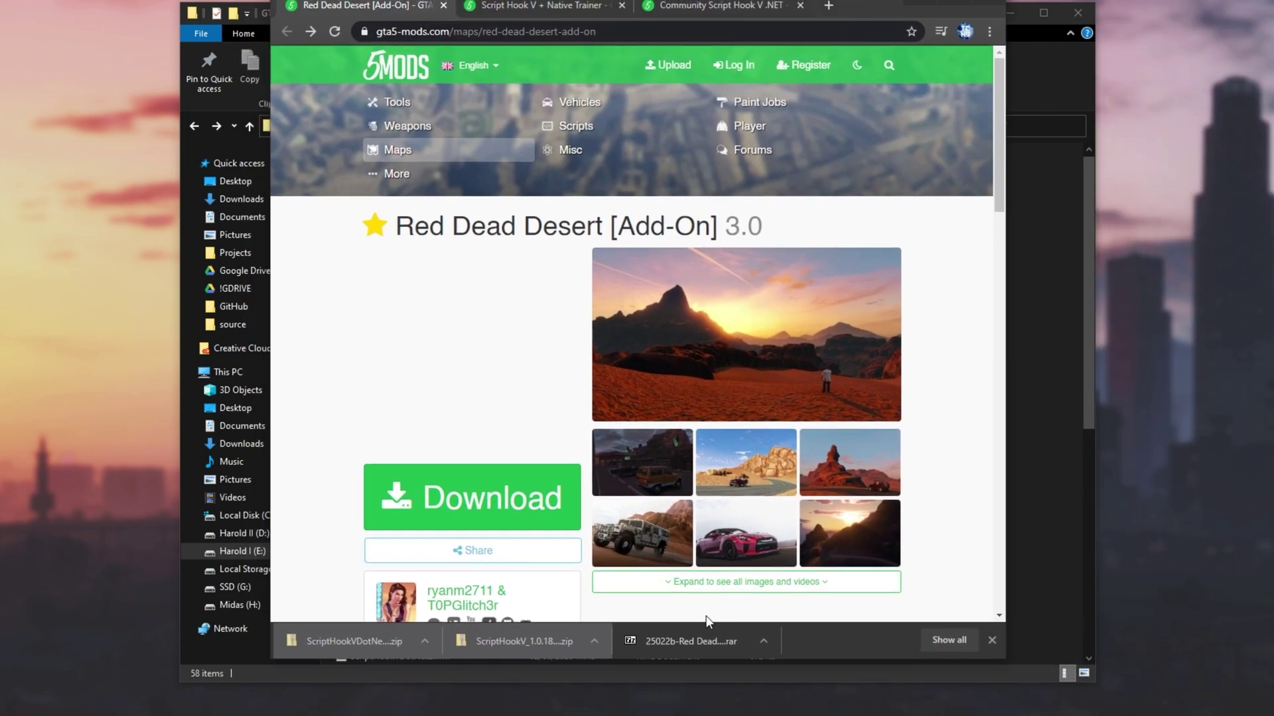
Open the downloaded Red Dead Desert archive over the game folder and open README.txt from its Red Dead Desert folder.
left_click(699, 639)
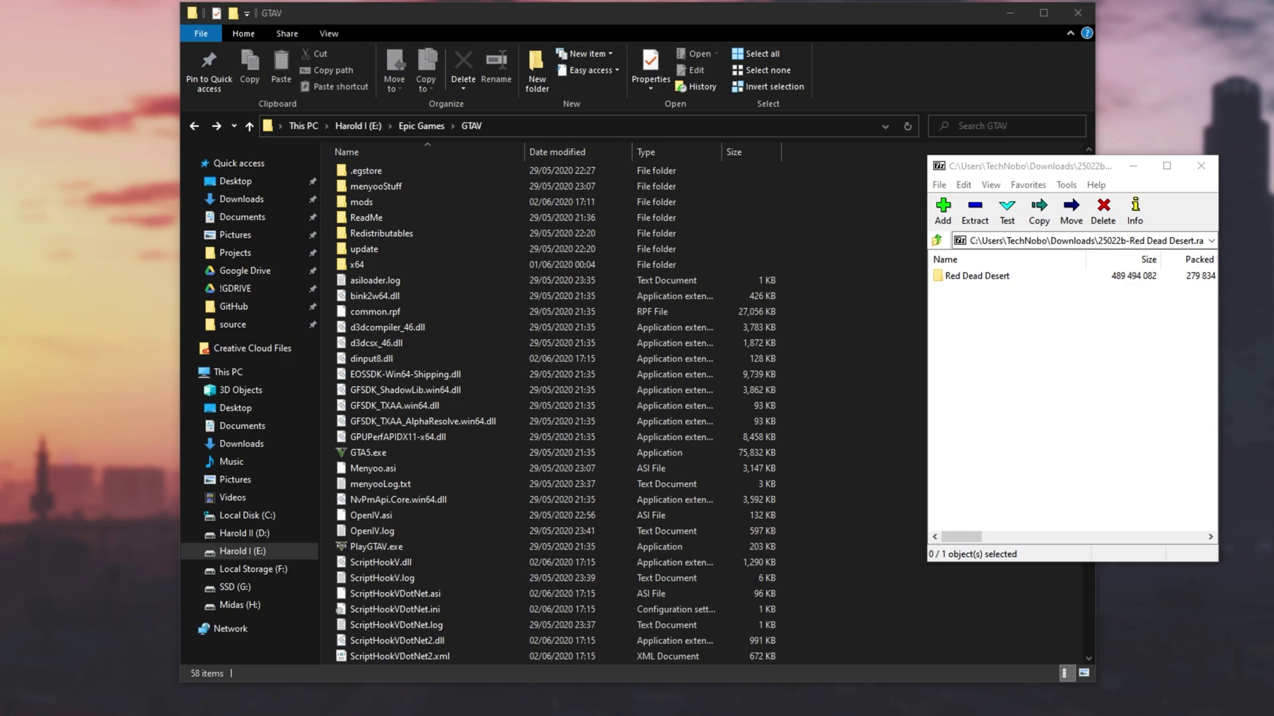
left_click_drag(927, 241, 710, 242)
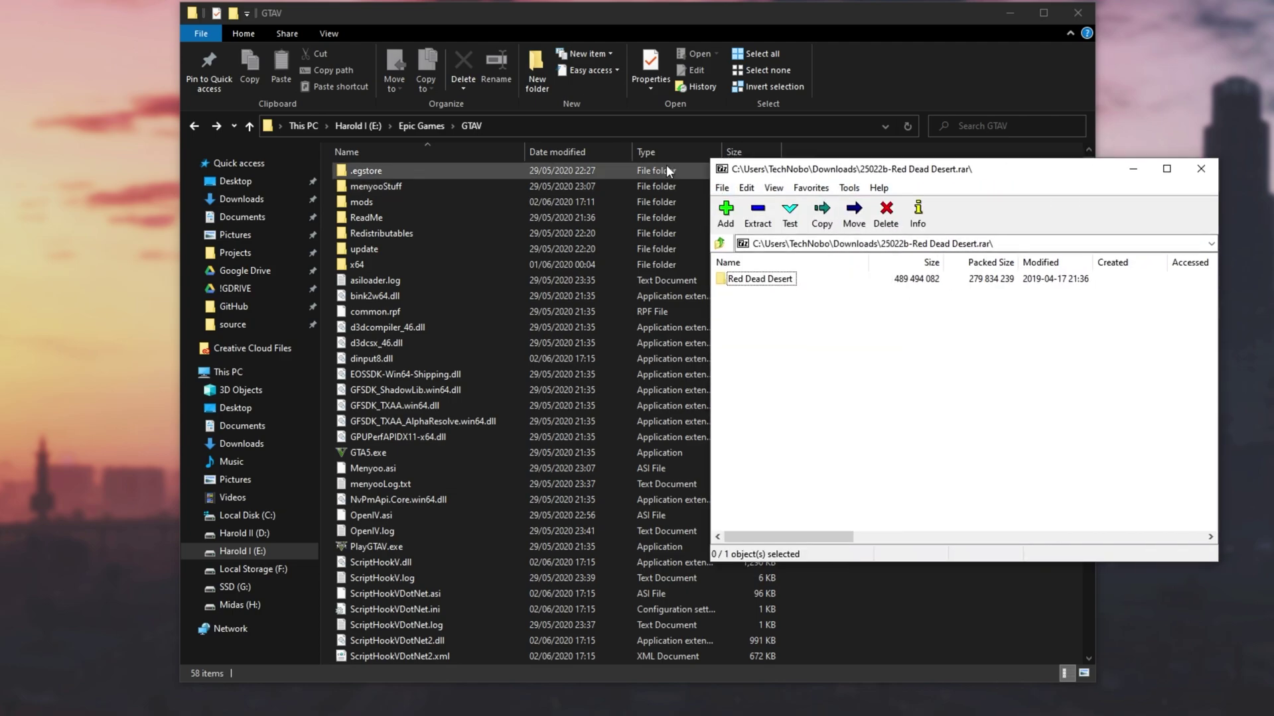
left_click_drag(782, 171, 500, 197)
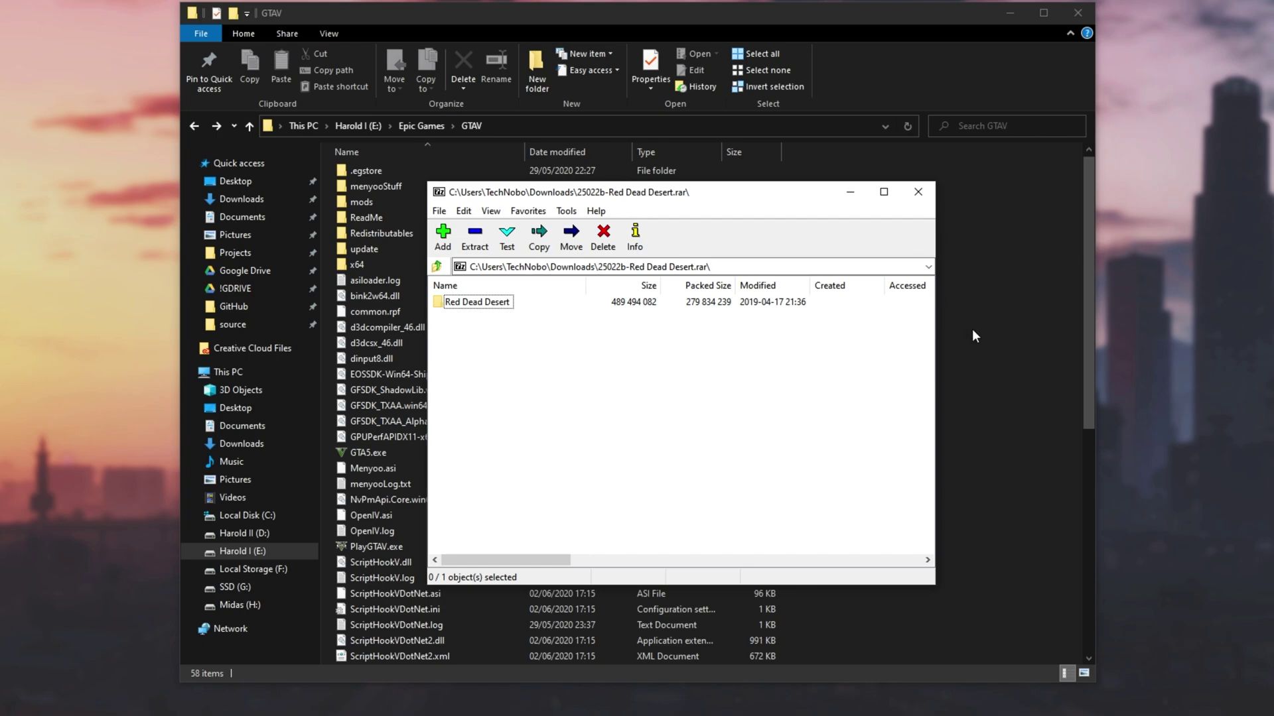
double_click(485, 304)
left_click(462, 306)
double_click(468, 317)
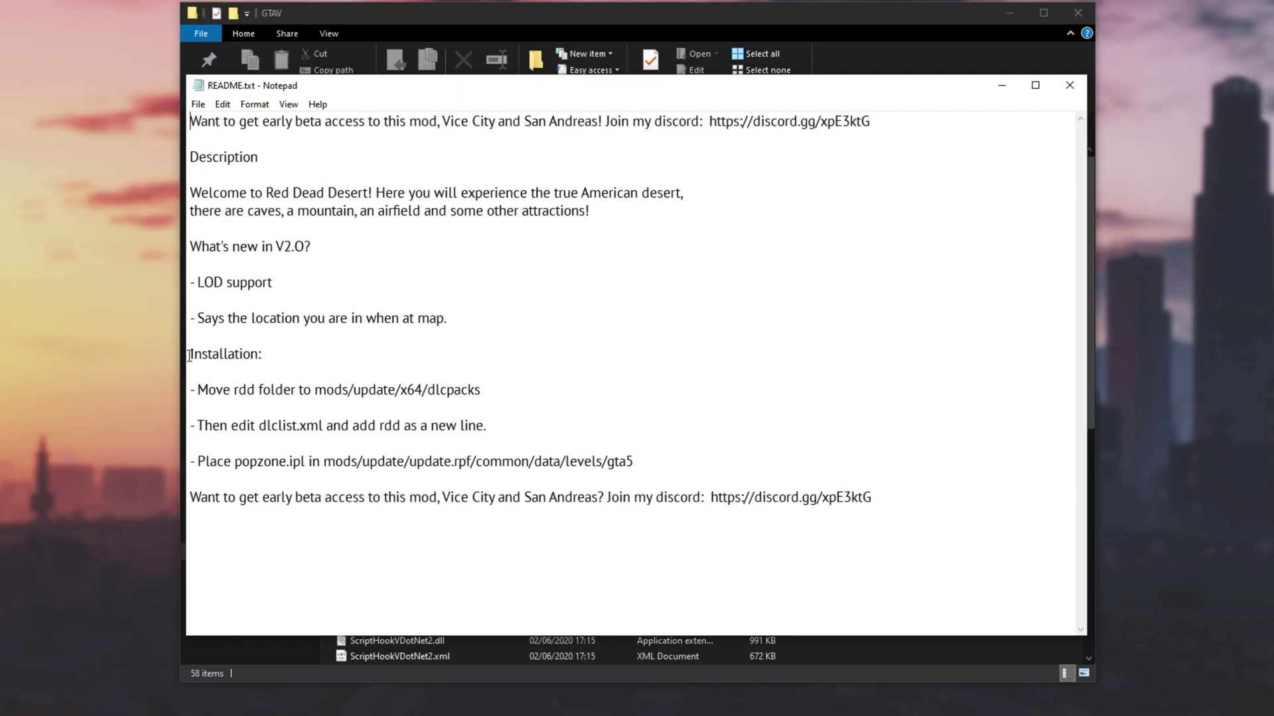
Read the README's Installation section, highlighting the dlcpacks destination for the rdd folder and the dlclist.xml instruction.
left_click_drag(189, 356, 337, 356)
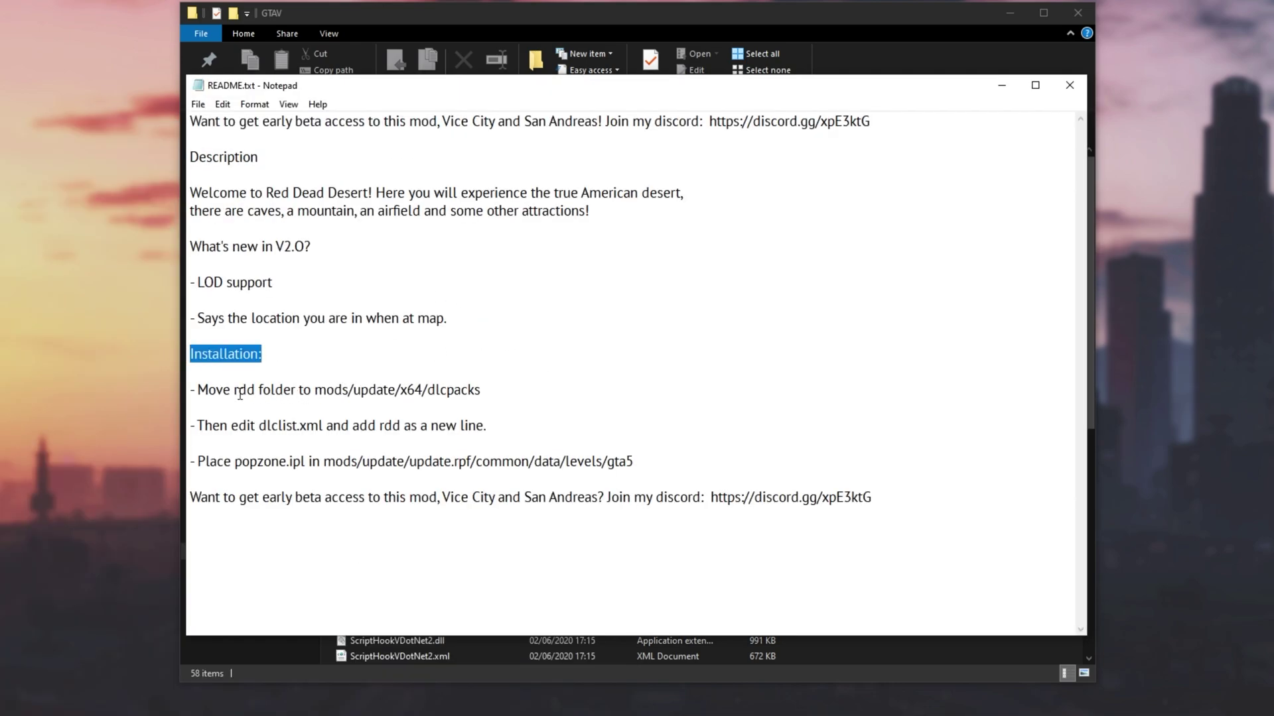
left_click_drag(197, 391, 295, 394)
left_click(361, 391)
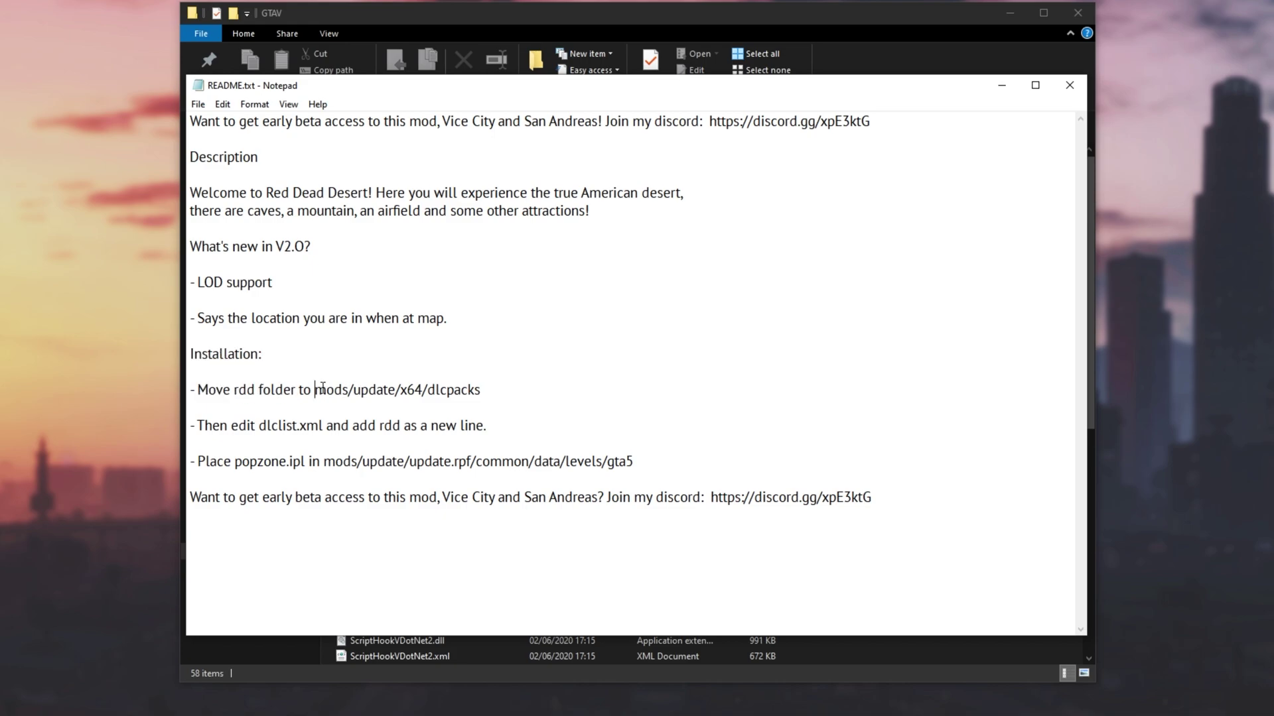
left_click_drag(498, 391, 428, 393)
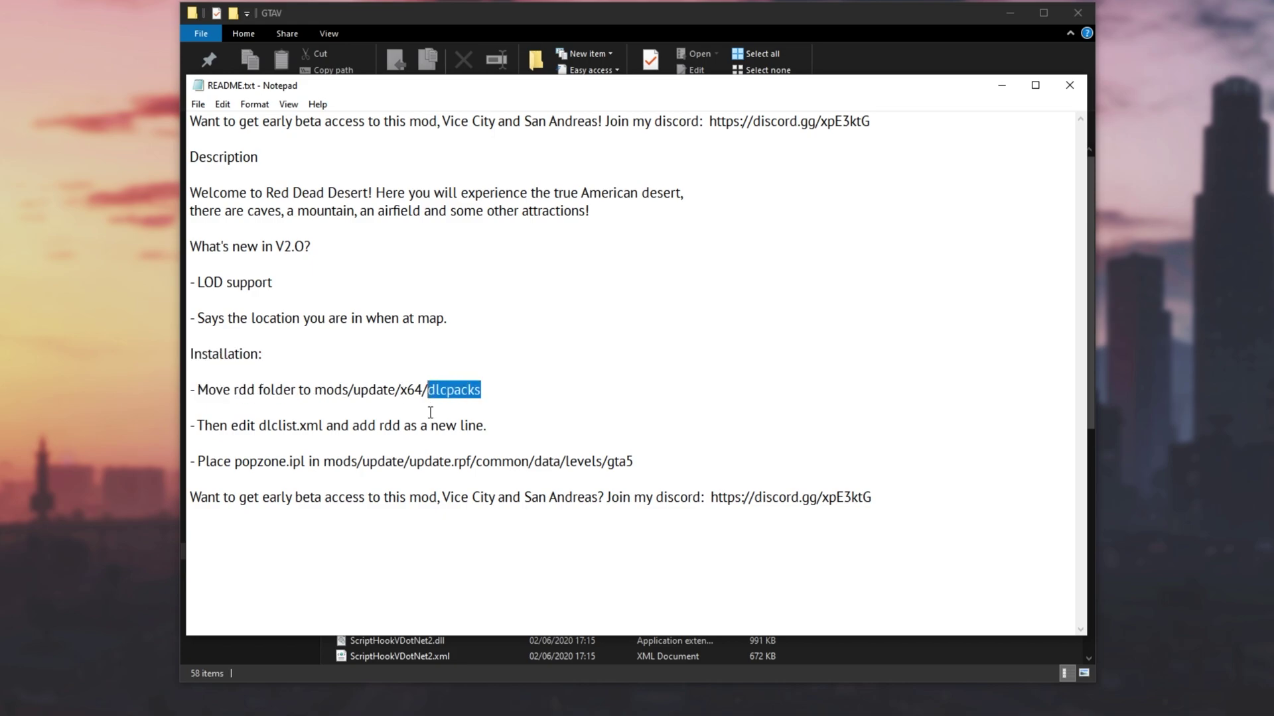
left_click_drag(212, 425, 522, 419)
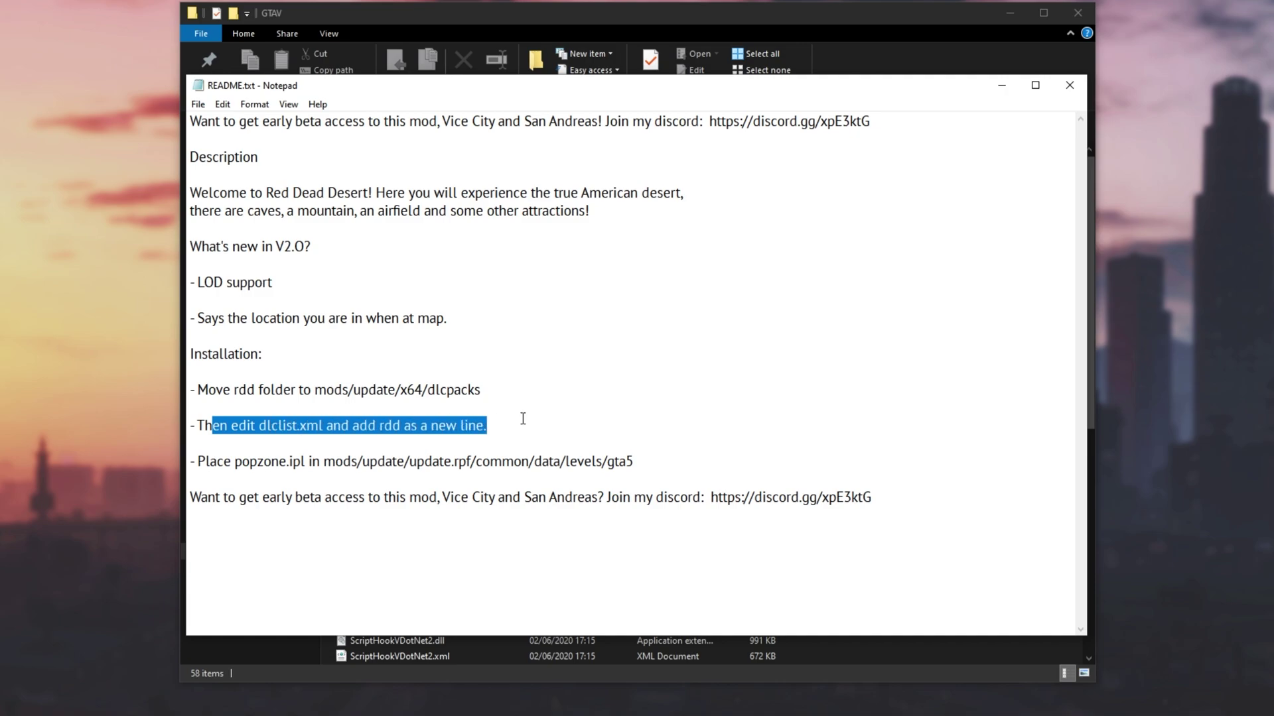
Open the mods folder inside GTAV and place the README window beside its file listing.
left_click_drag(403, 86, 963, 93)
left_click(496, 200)
double_click(380, 199)
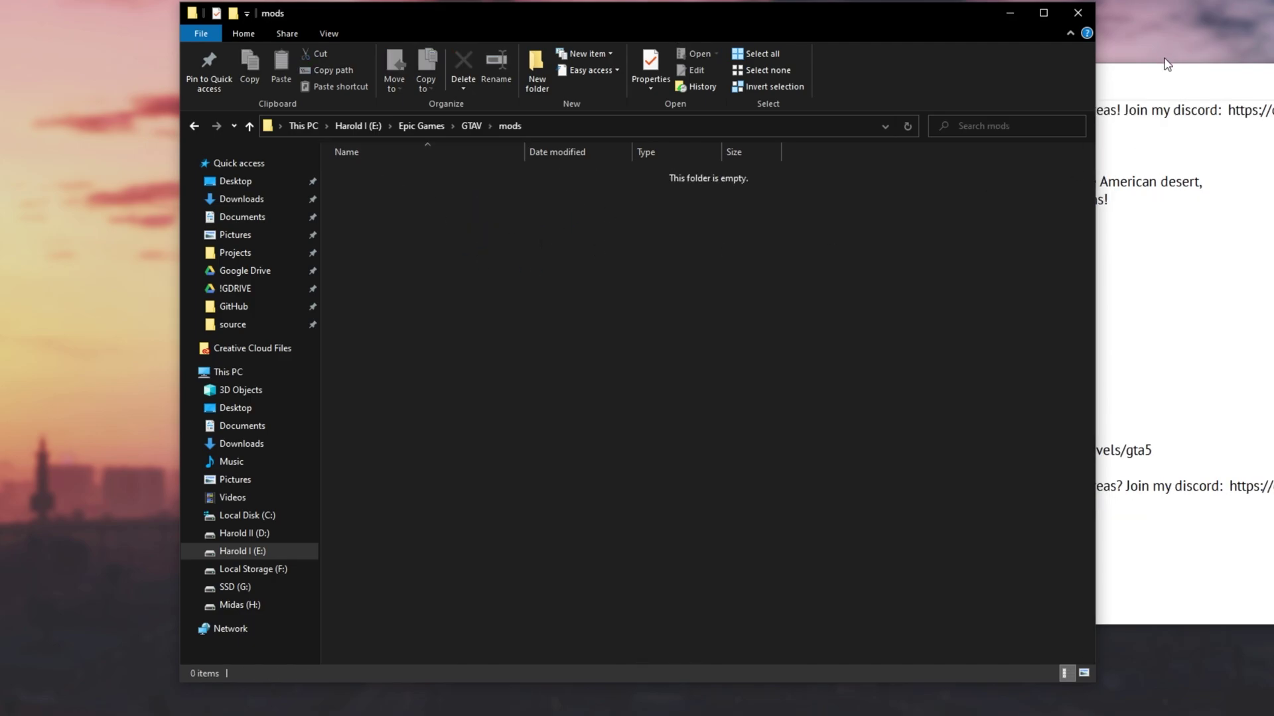
left_click_drag(1133, 80, 1070, 102)
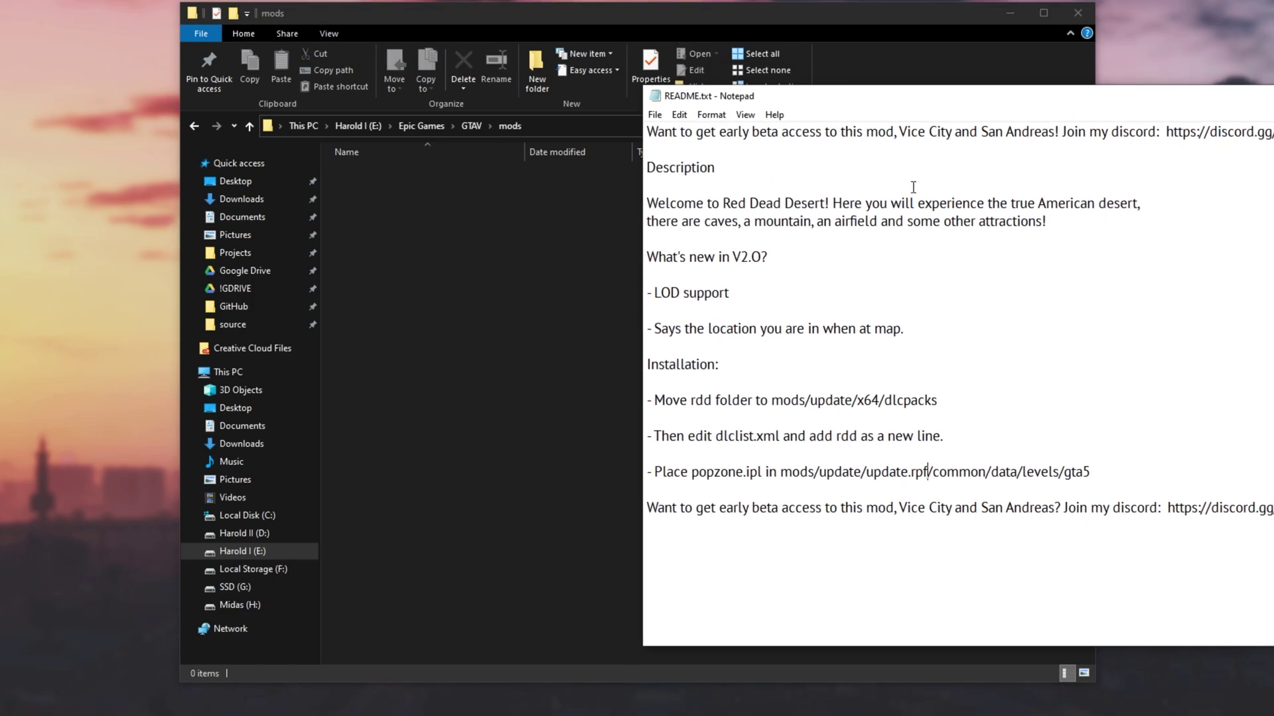
Create a folder named update inside the mods folder, copying the name from the README's installation path.
left_click_drag(771, 400, 968, 402)
left_click(783, 401)
left_click_drag(853, 401, 809, 399)
key("ctrl+c")
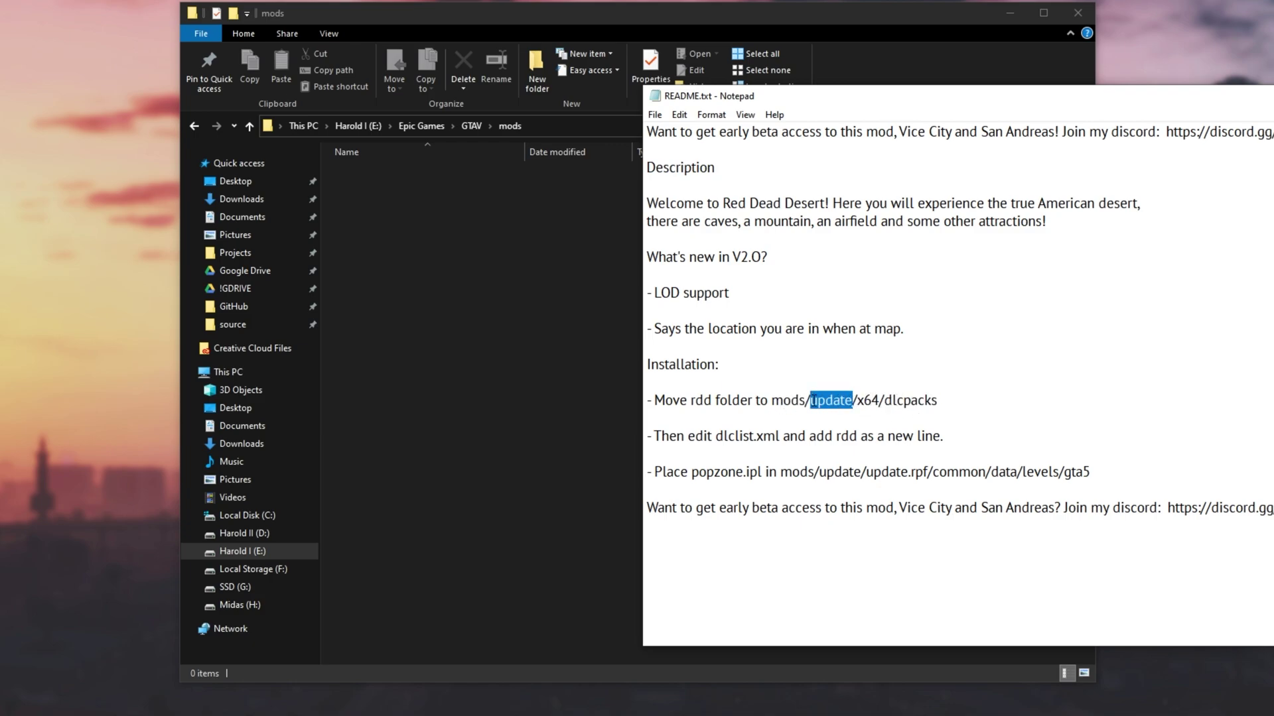
left_click(531, 81)
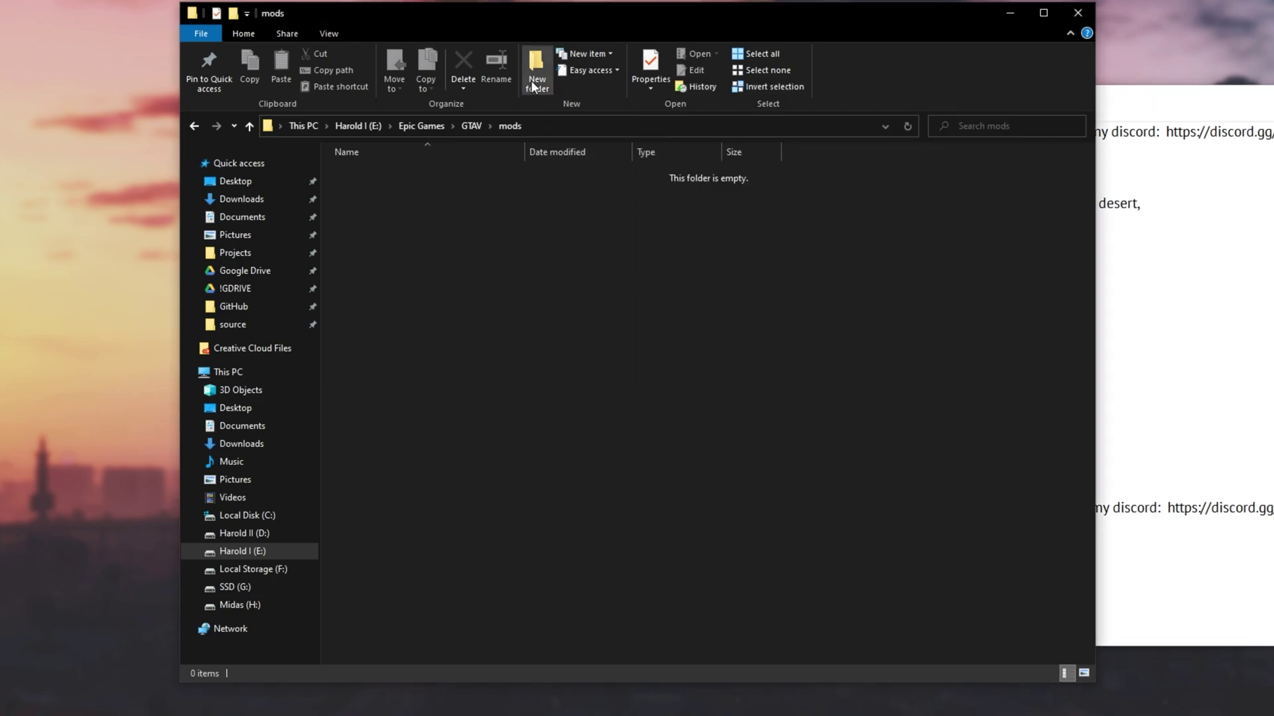
key("ctrl+v")
key("Return")
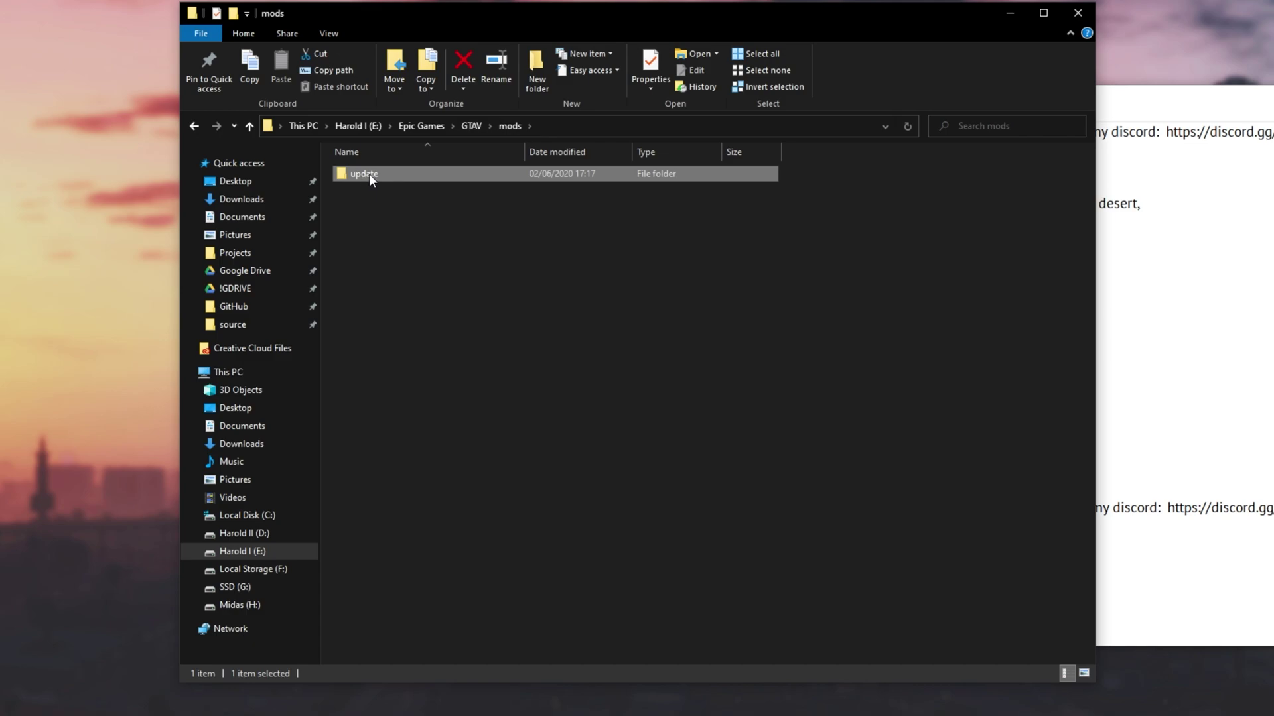
Create a folder named x64 inside mods/update and open it.
double_click(410, 171)
left_click(1214, 290)
left_click_drag(854, 405, 880, 405)
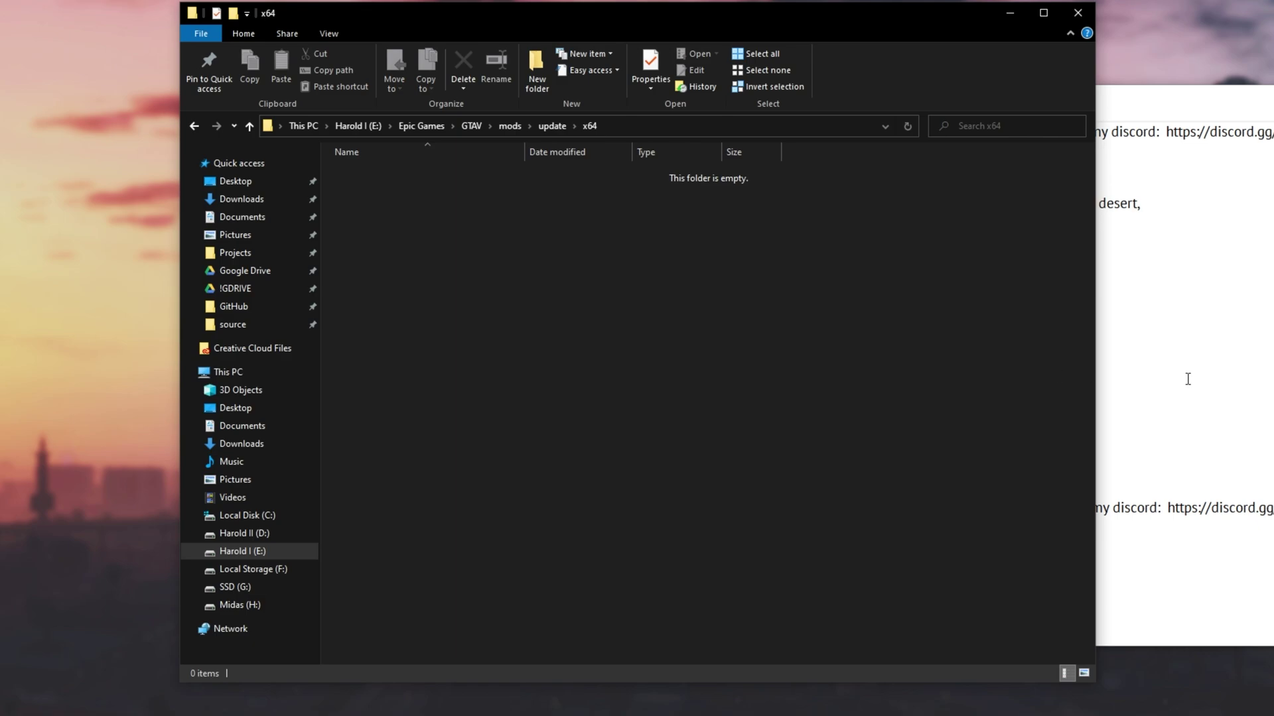
Create a folder named dlcpacks inside mods/update/x64, copying the name from the README, and open it.
left_click(1186, 382)
left_click_drag(885, 406, 937, 405)
key("ctrl+c")
left_click(507, 237)
left_click(536, 71)
key("ctrl+v")
key("Return")
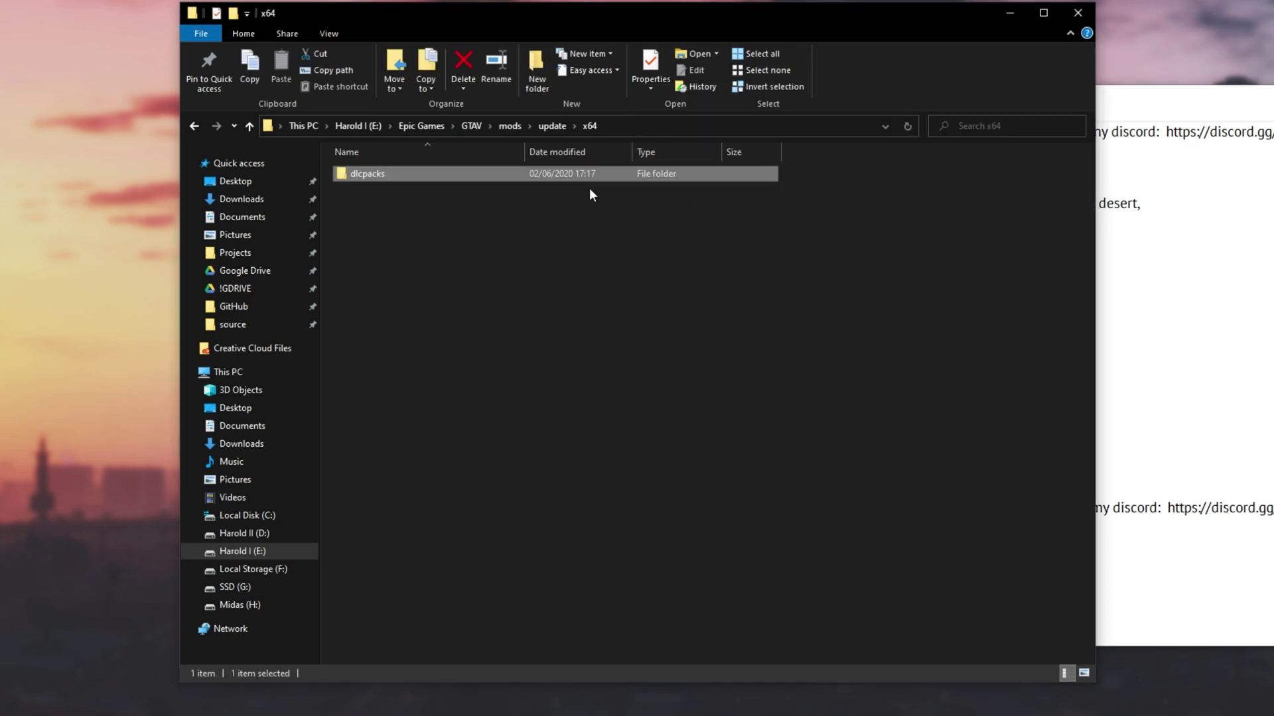
double_click(589, 175)
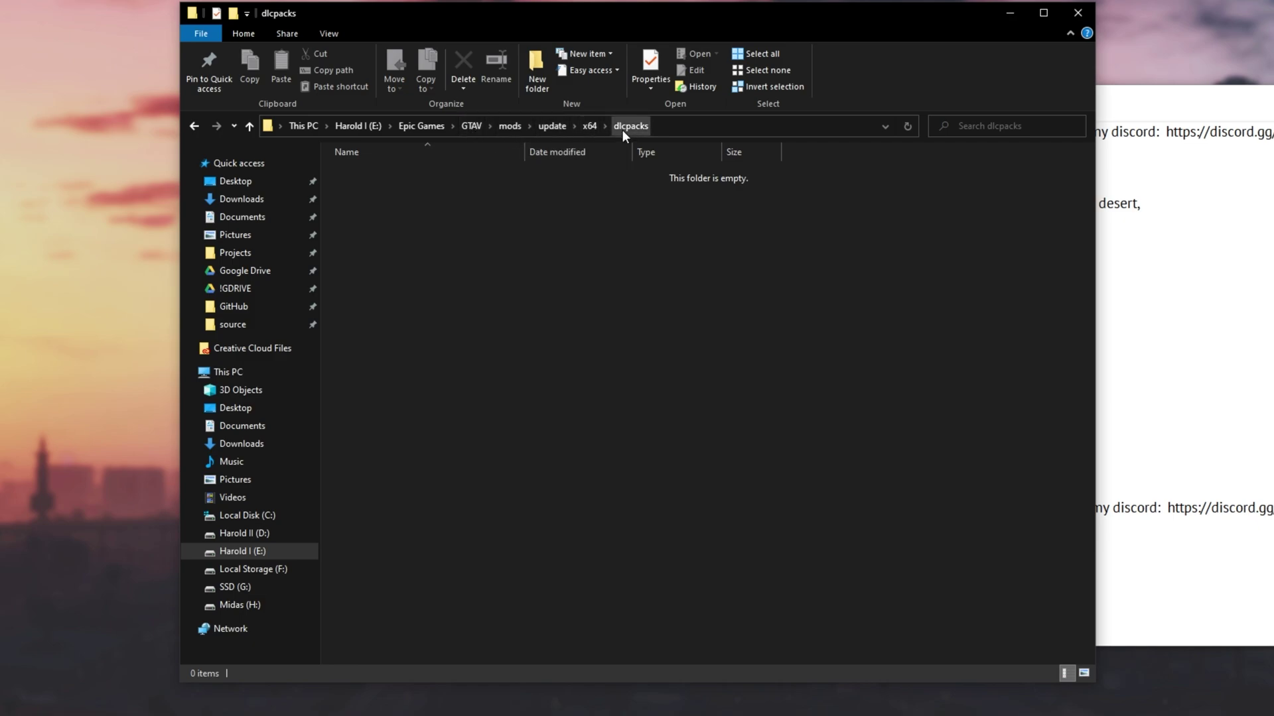
Copy the rdd folder from update\x64\dlcpacks in the Red Dead Desert archive into the mods dlcpacks folder.
key("alt+Tab")
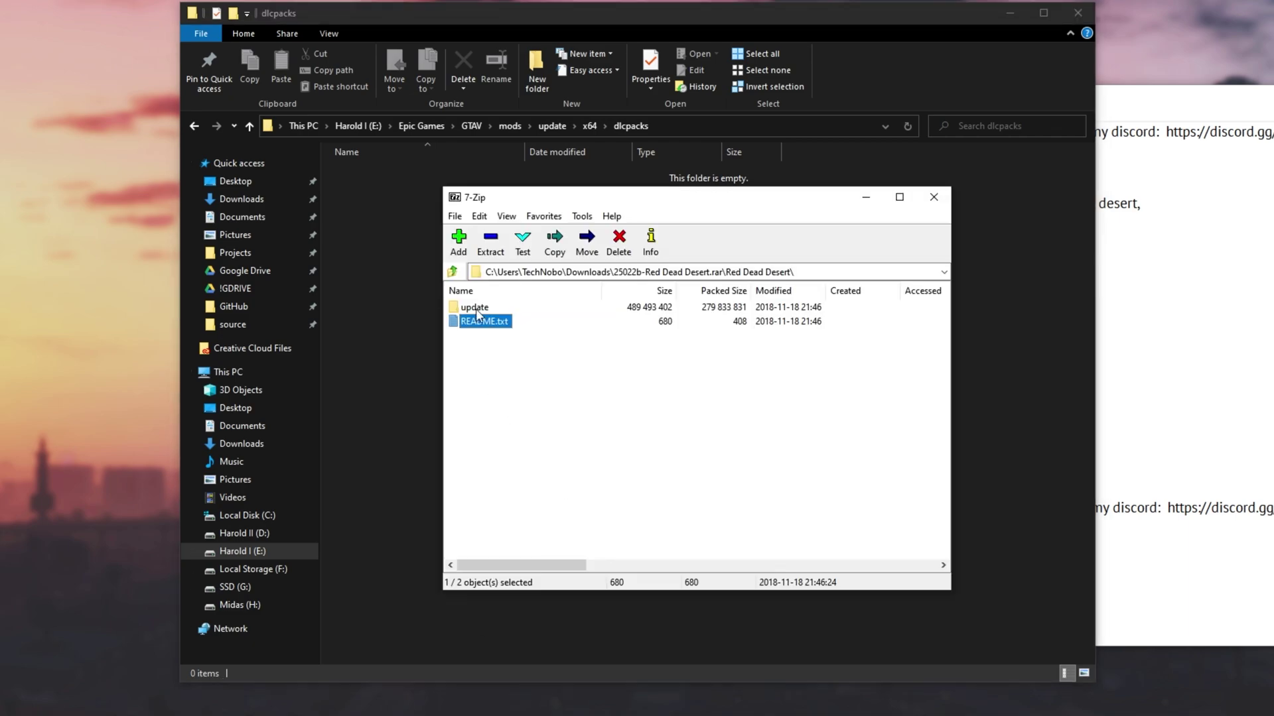
double_click(476, 308)
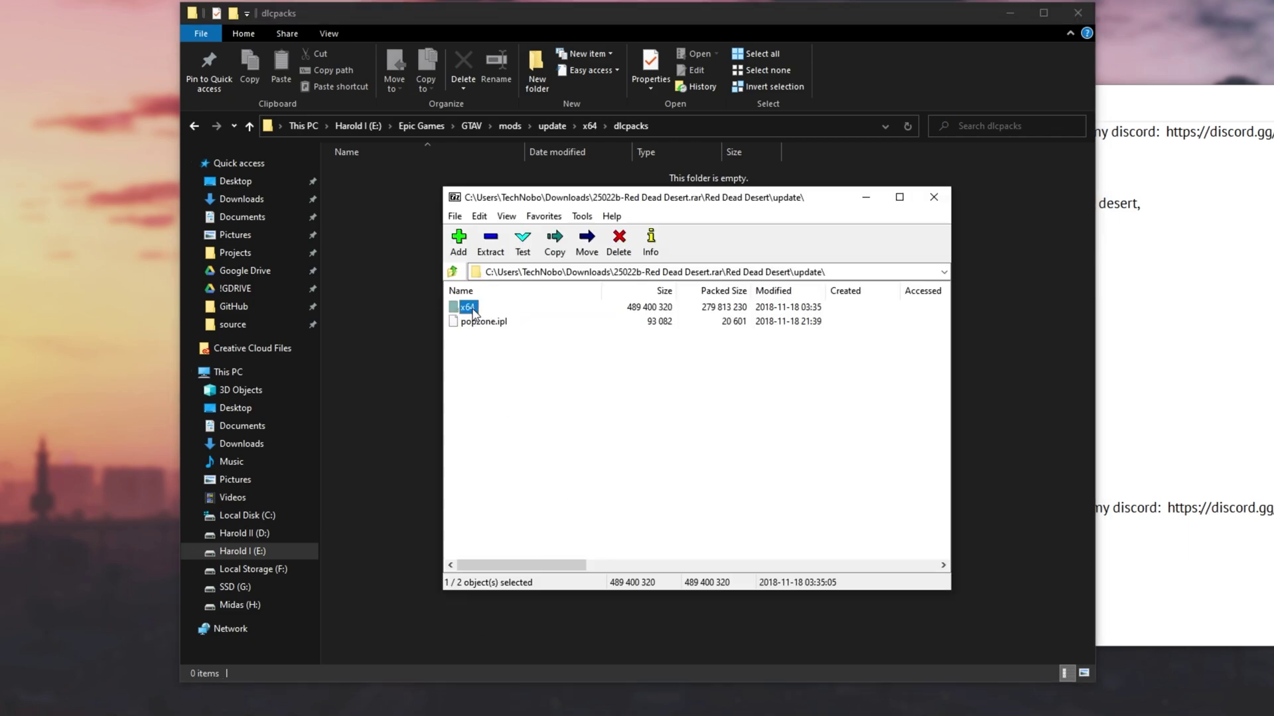
double_click(477, 312)
double_click(478, 313)
left_click_drag(472, 309, 416, 317)
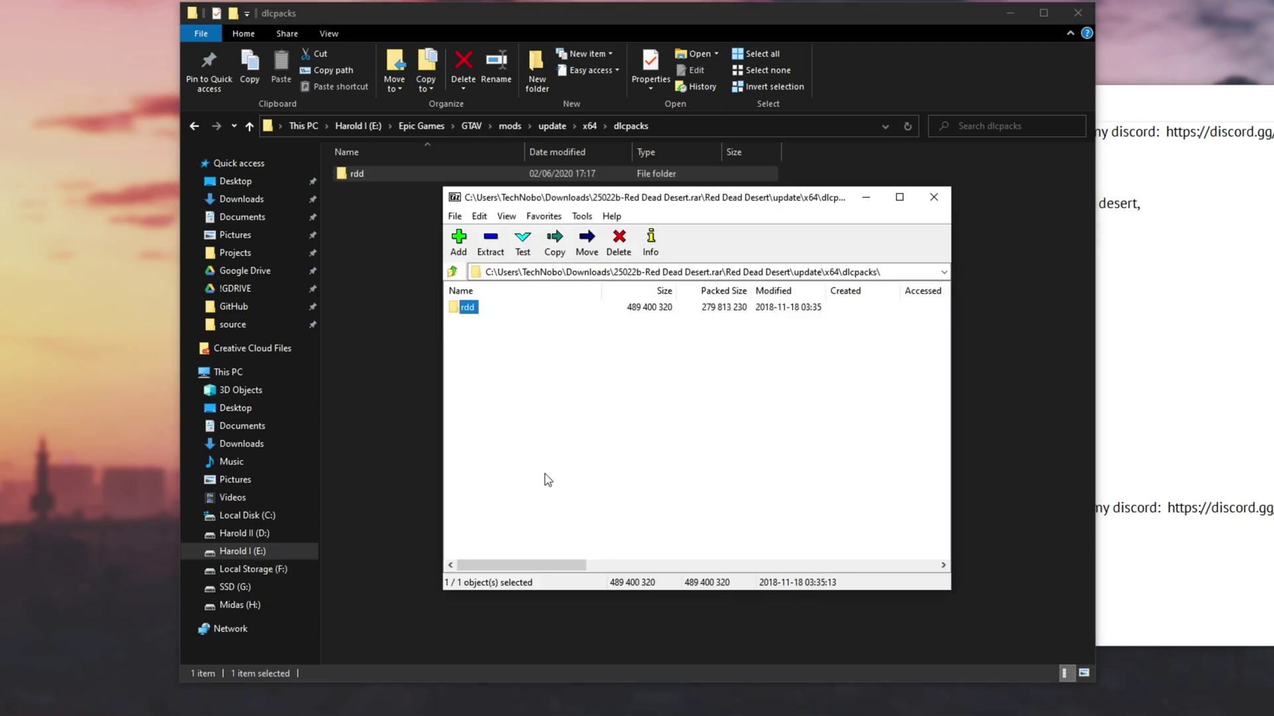
Return to the GTAV folder and highlight the README instruction about adding rdd to dlclist.xml.
left_click(471, 125)
left_click(991, 491)
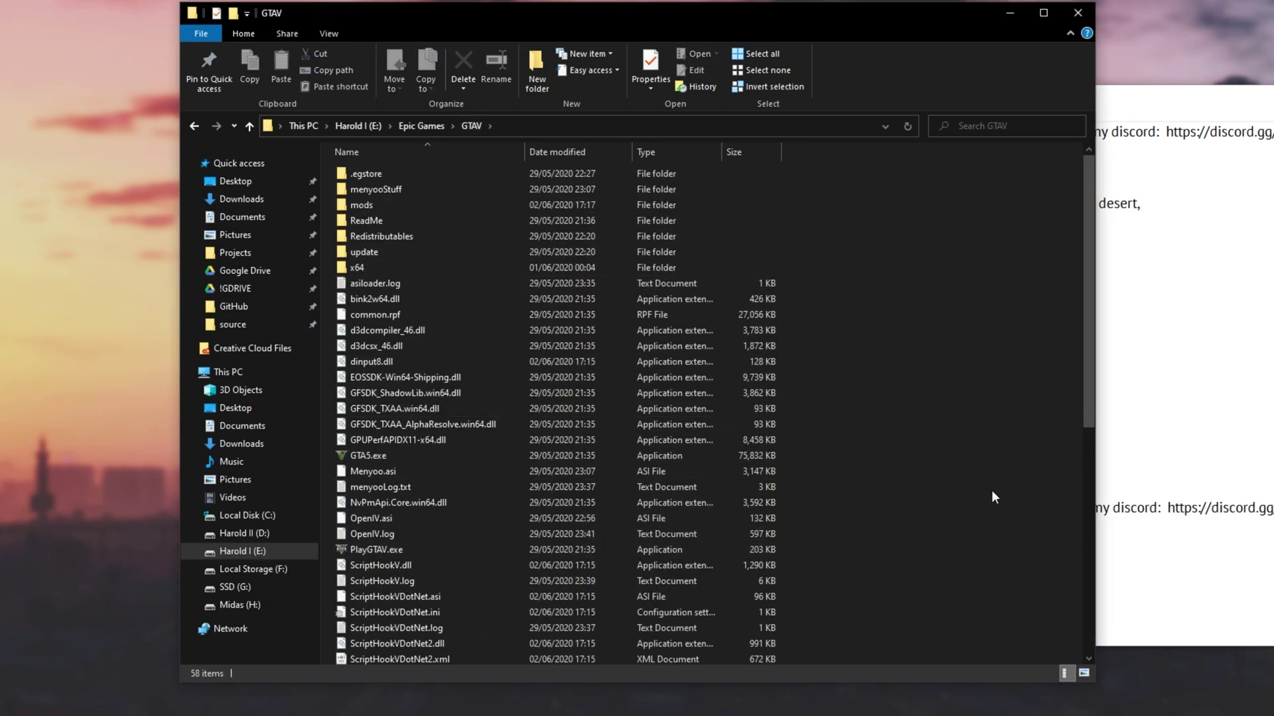
left_click(1160, 459)
left_click_drag(651, 437, 976, 437)
Switch to OpenIV, open update.rpf from the update folder in edit mode, and copy the archive to the mods folder.
key("alt+Tab")
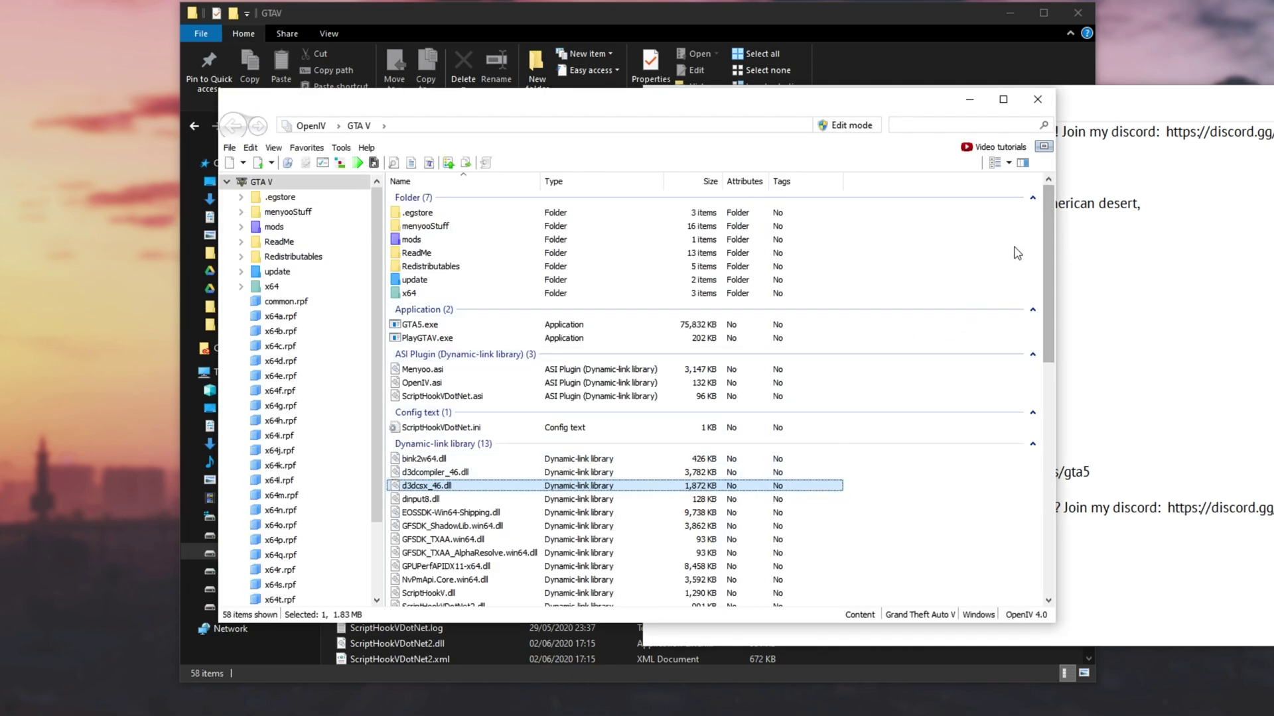
double_click(421, 280)
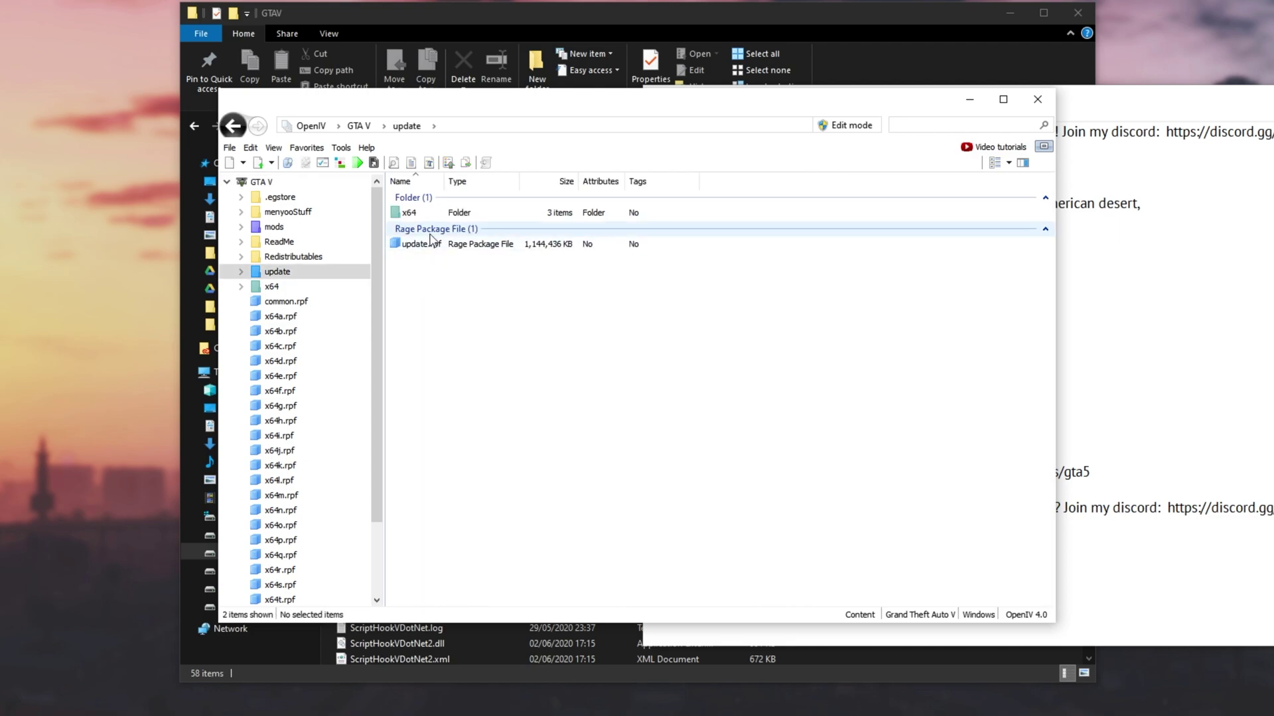
double_click(423, 244)
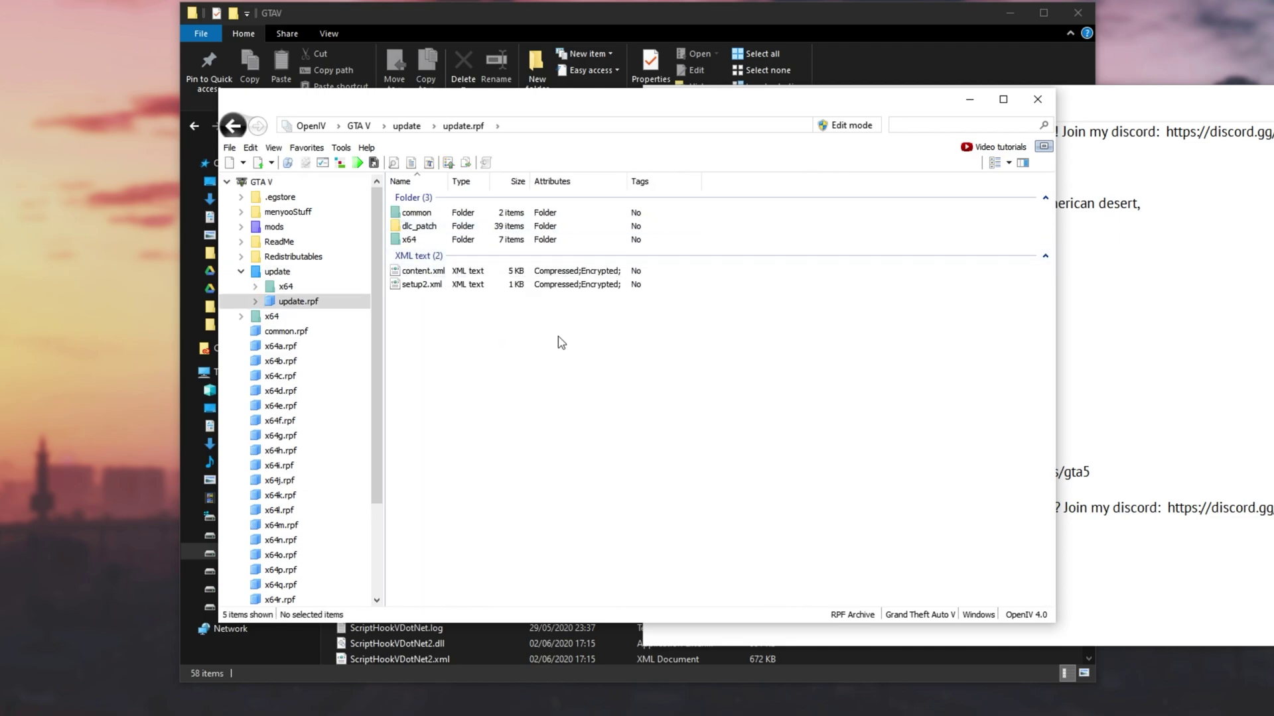
left_click(837, 125)
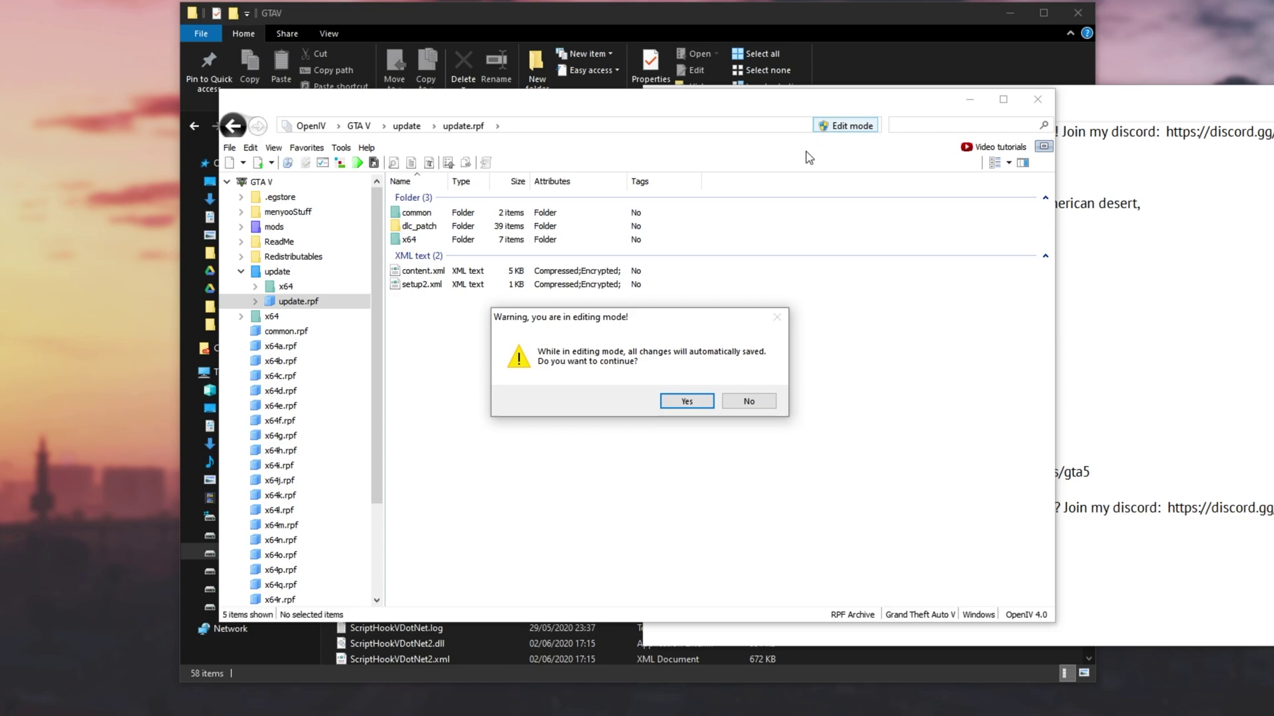
left_click(685, 401)
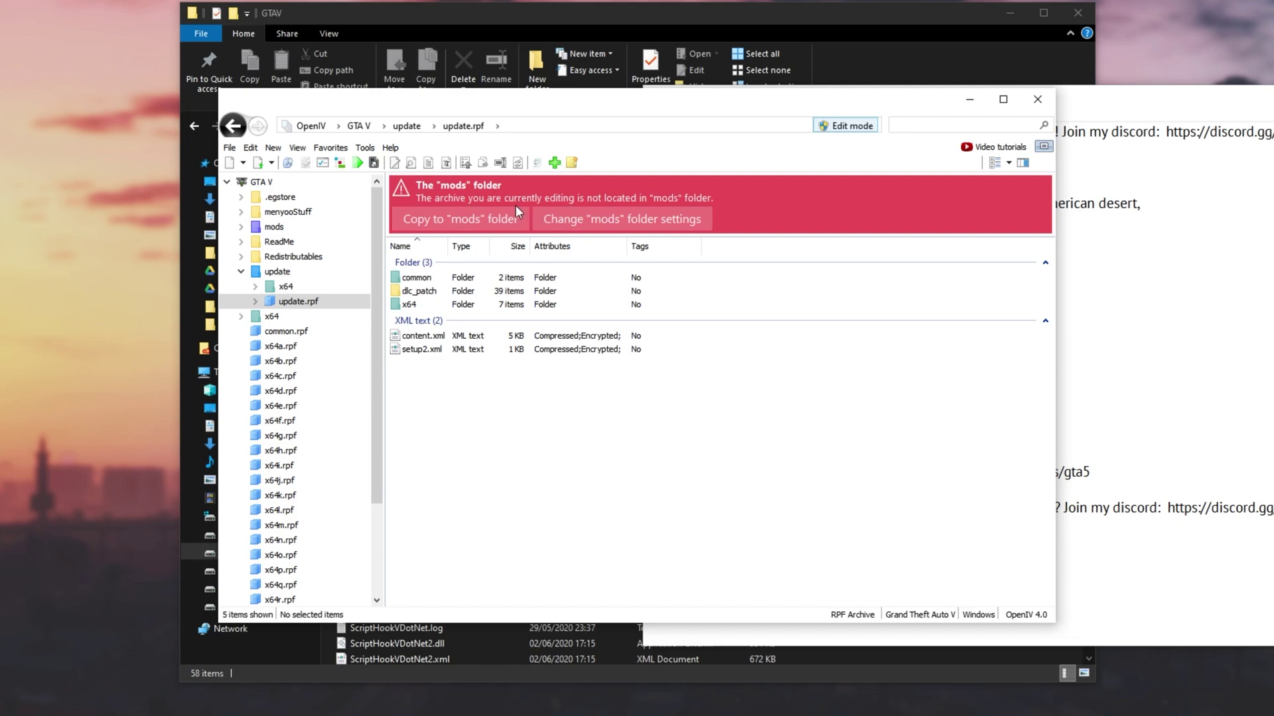
left_click(465, 217)
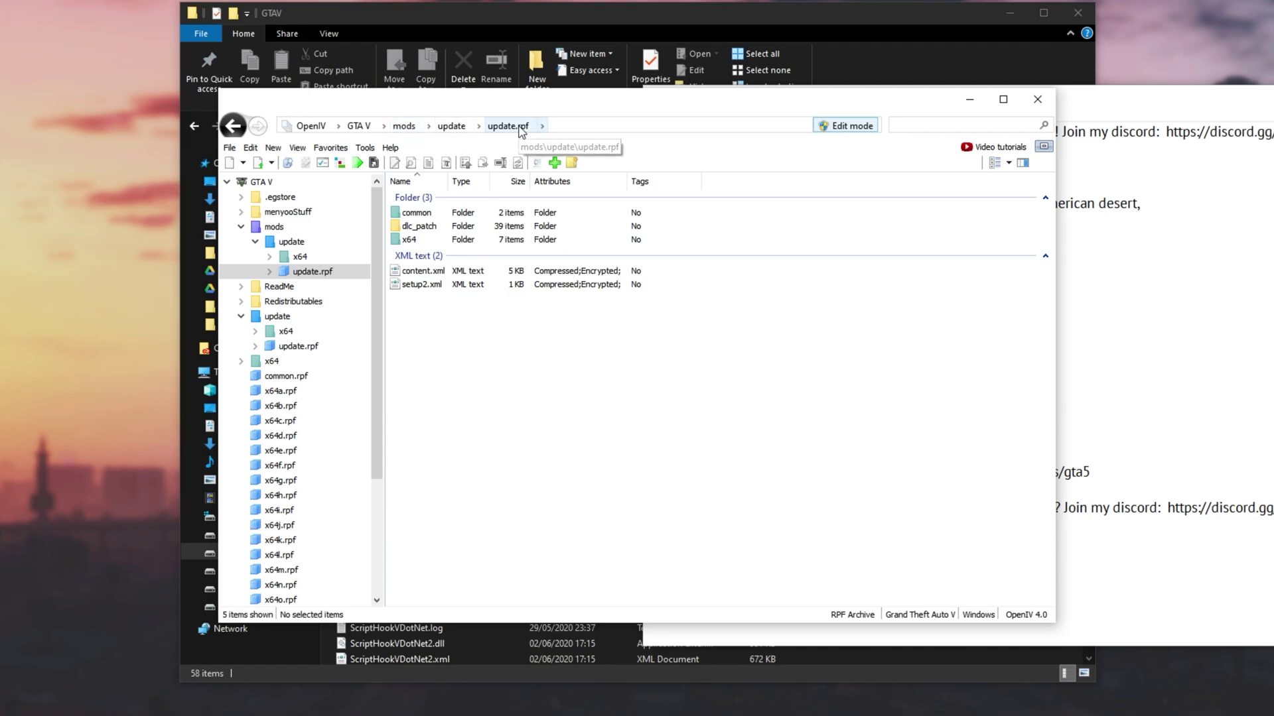
Open dlclist.xml for editing from common/data in the mods copy of update.rpf.
double_click(416, 214)
double_click(416, 213)
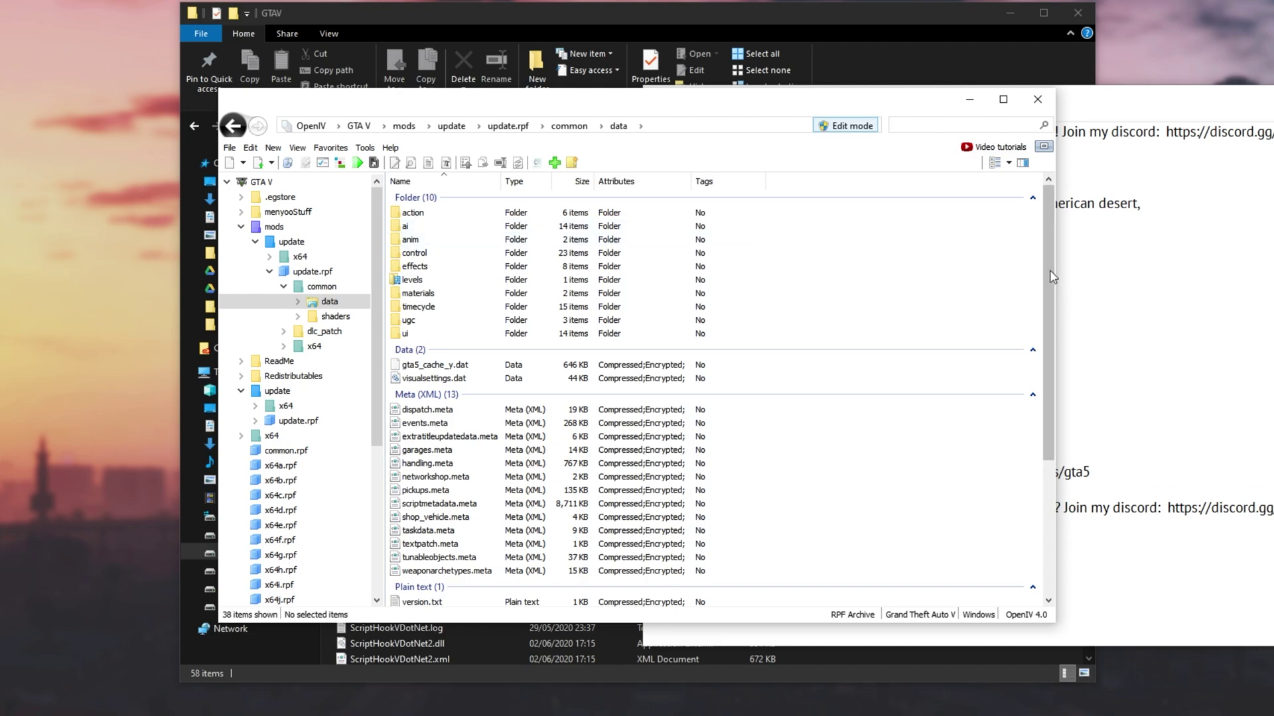
left_click_drag(1049, 269, 1041, 464)
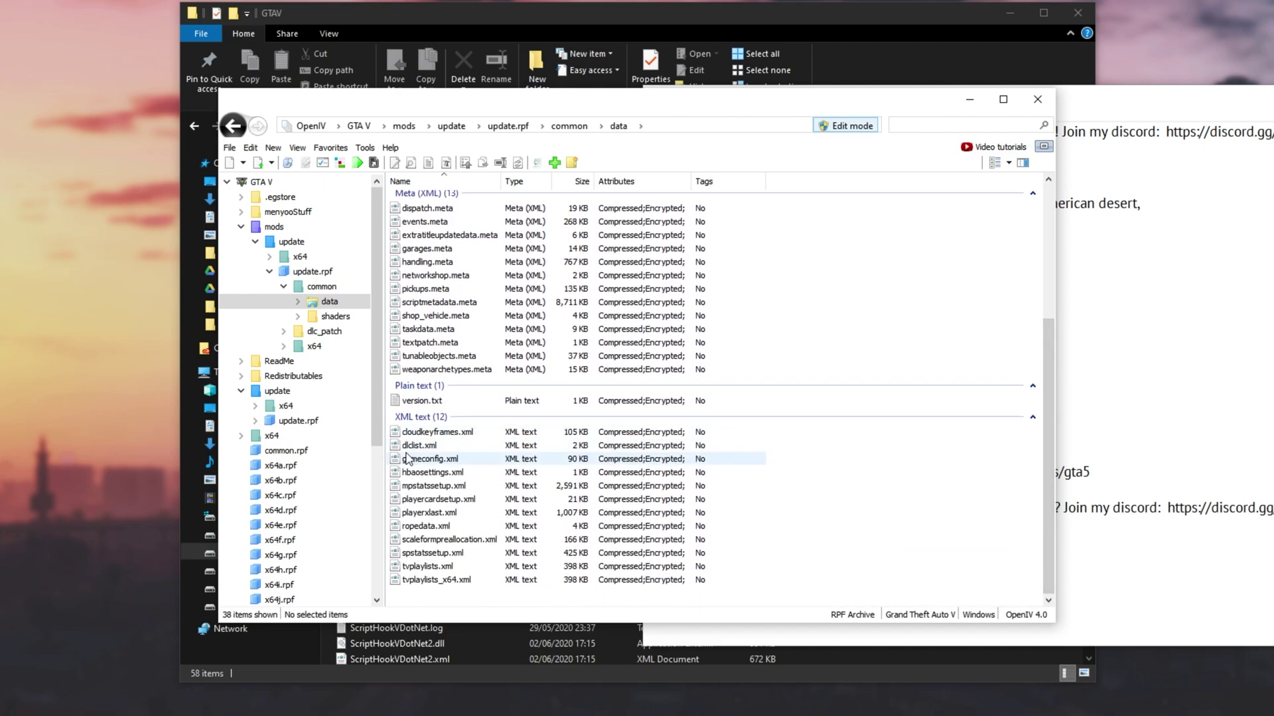
left_click(502, 449)
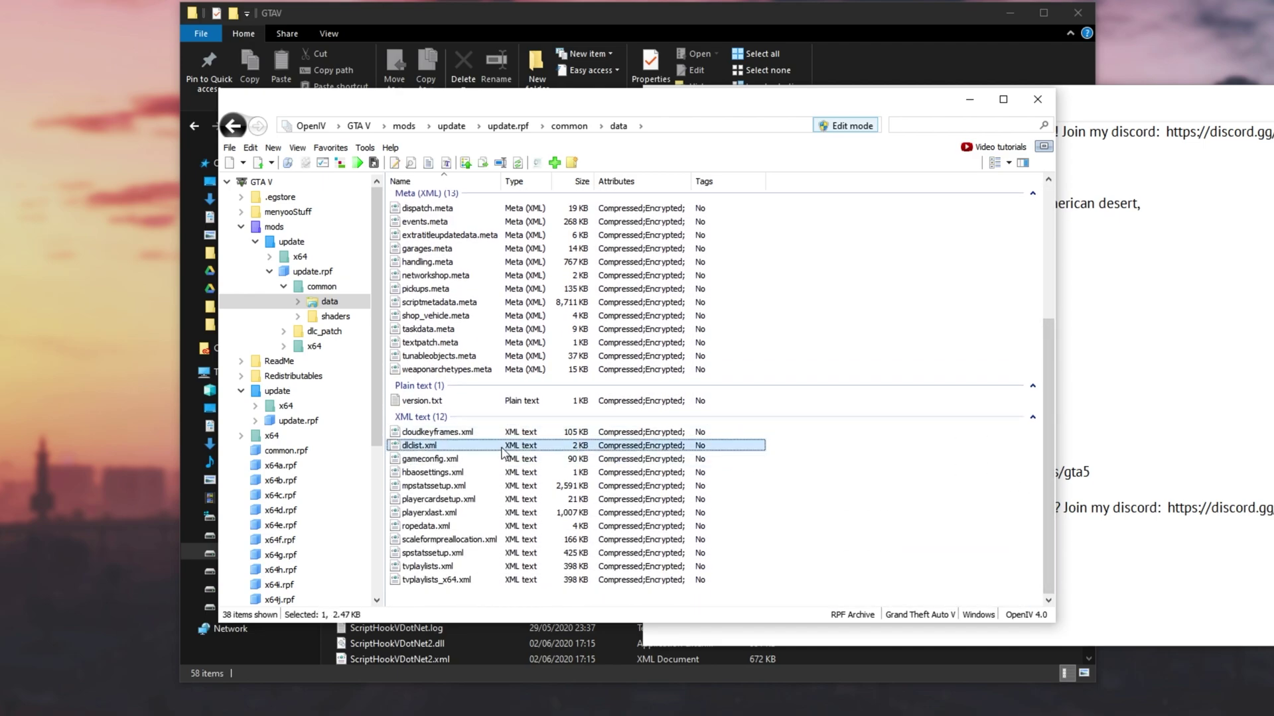
right_click(458, 450)
left_click(491, 475)
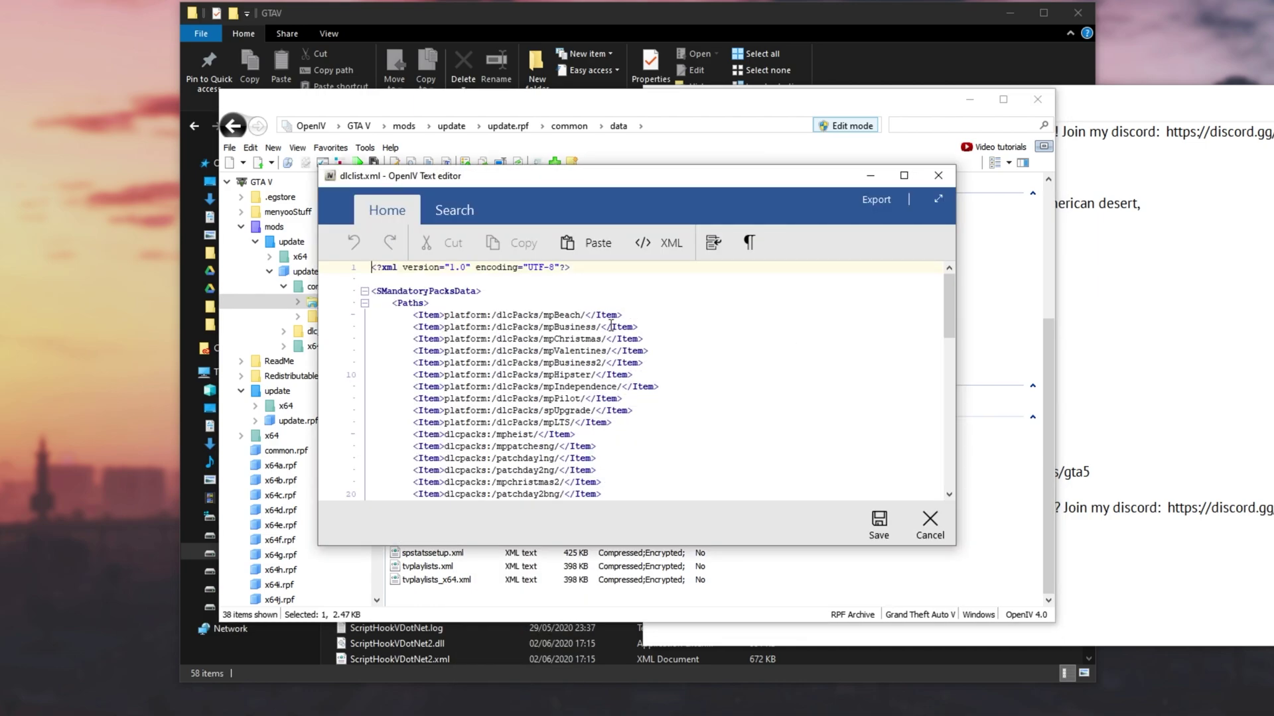
Duplicate the dlcpacks:/mpheist3/ item line at the end of the paths list in dlclist.xml.
left_click_drag(946, 300, 946, 464)
left_click(614, 450)
key("shift+Down")
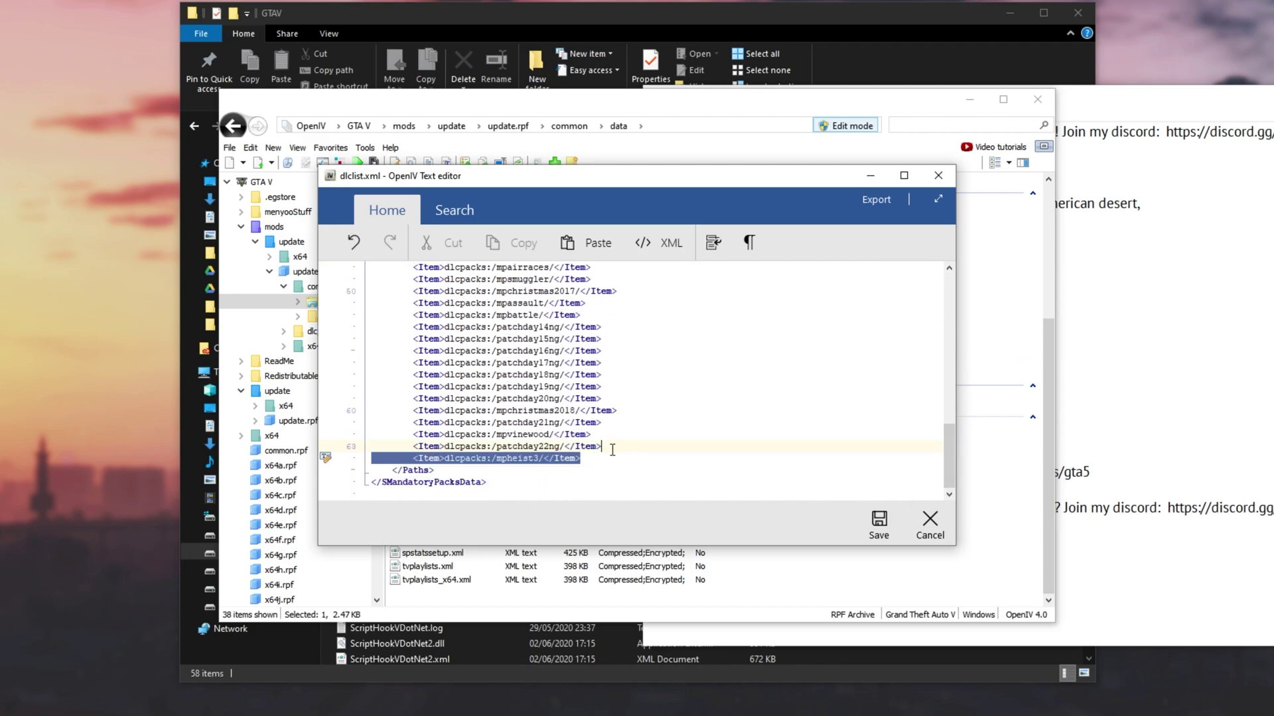
key("ctrl+c")
left_click(605, 459)
key("ctrl+v")
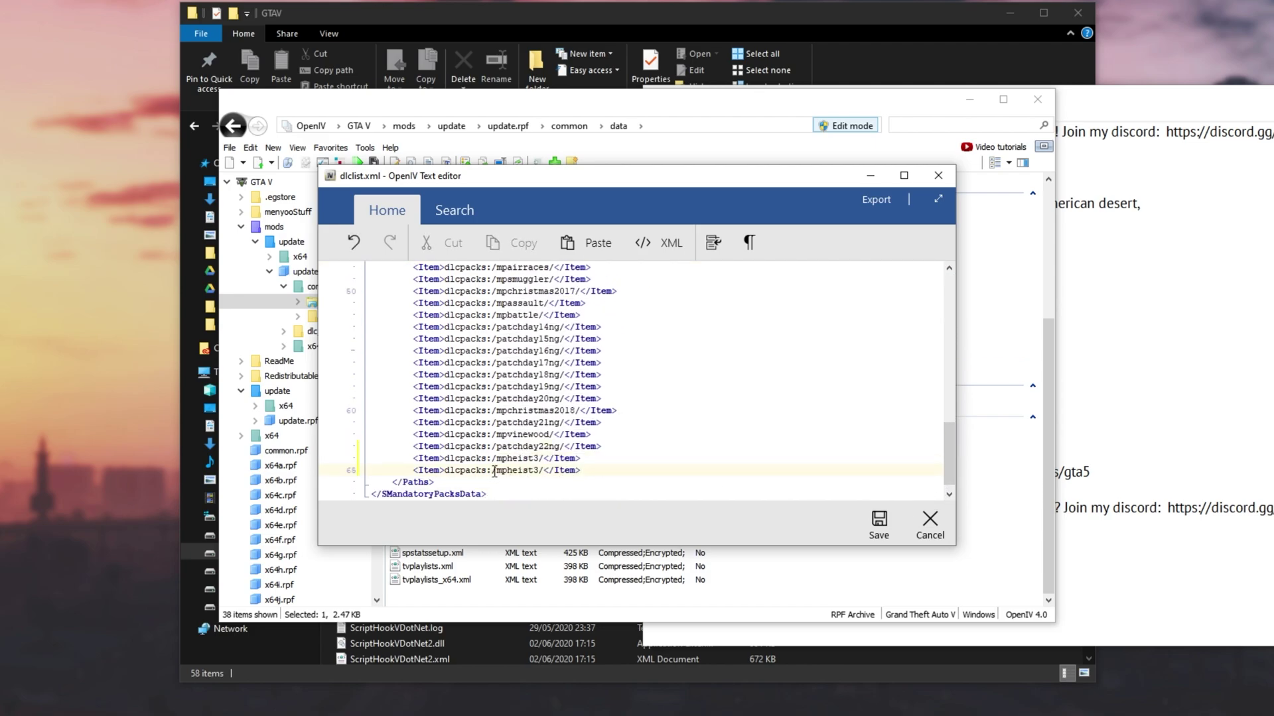
Change the duplicated line's pack name to rdd and save dlclist.xml.
left_click_drag(494, 472, 506, 473)
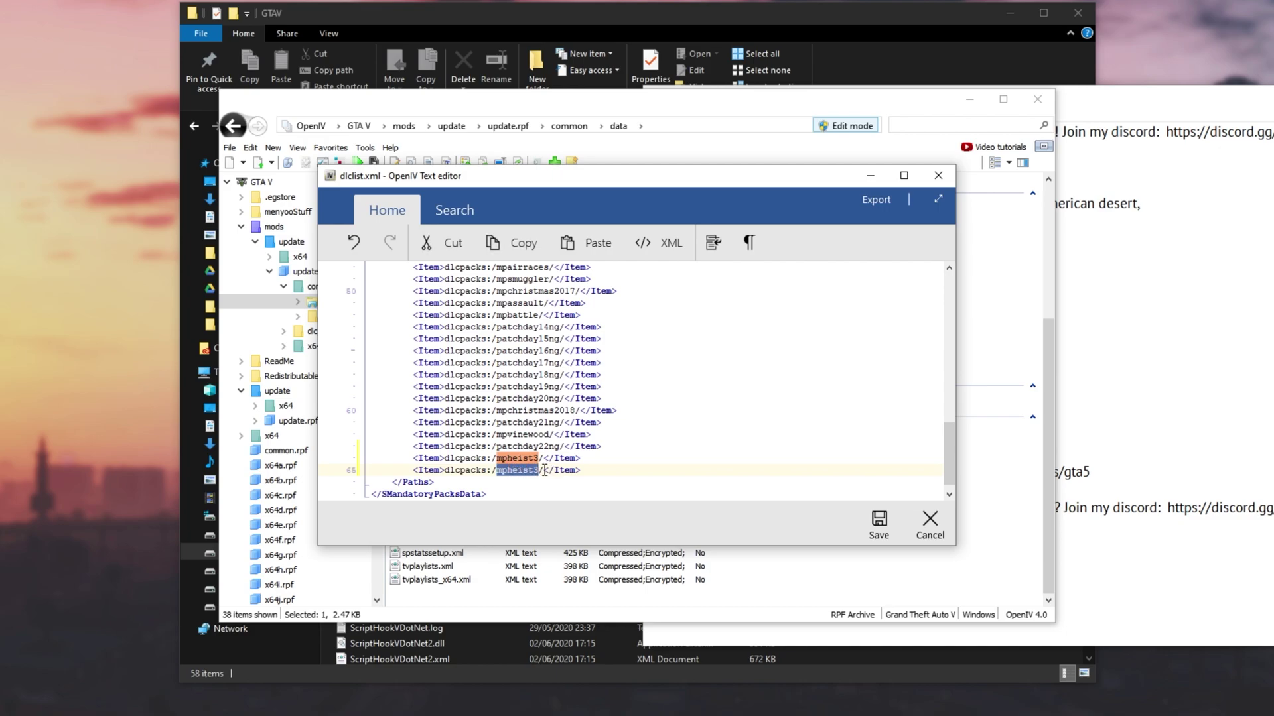
left_click(541, 471)
left_click_drag(540, 470, 499, 471)
type("rdl")
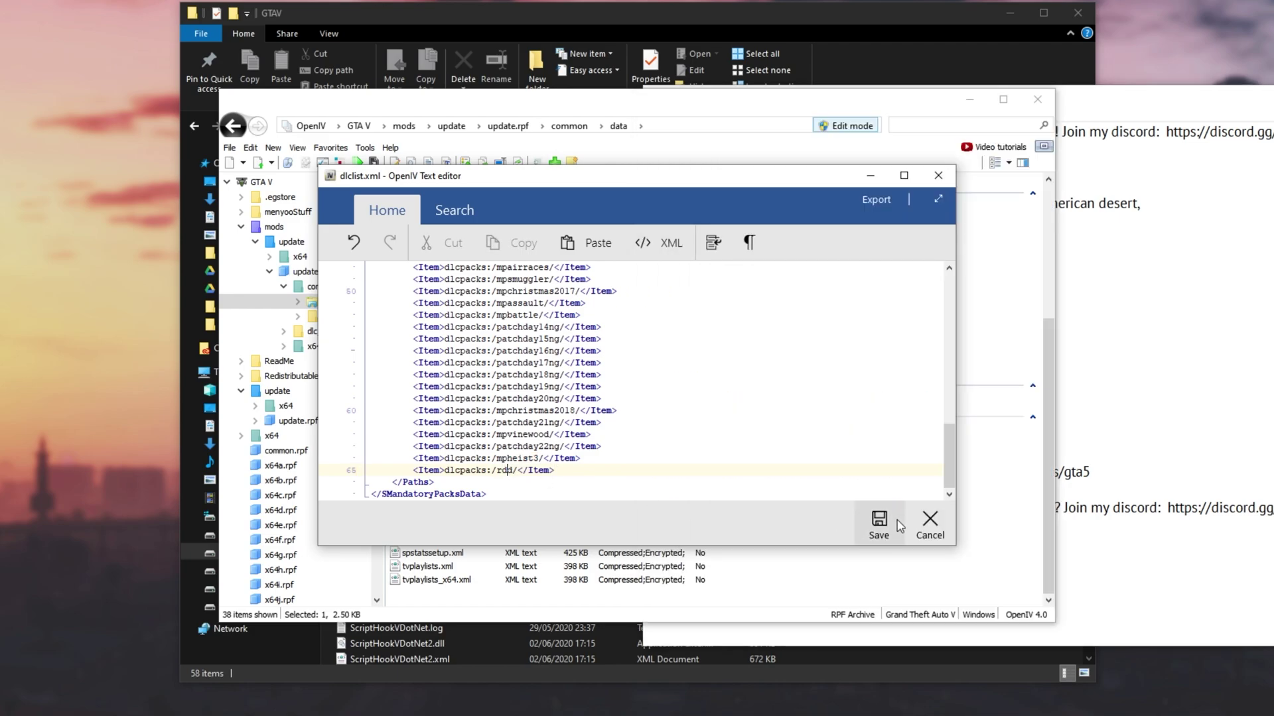
left_click(895, 521)
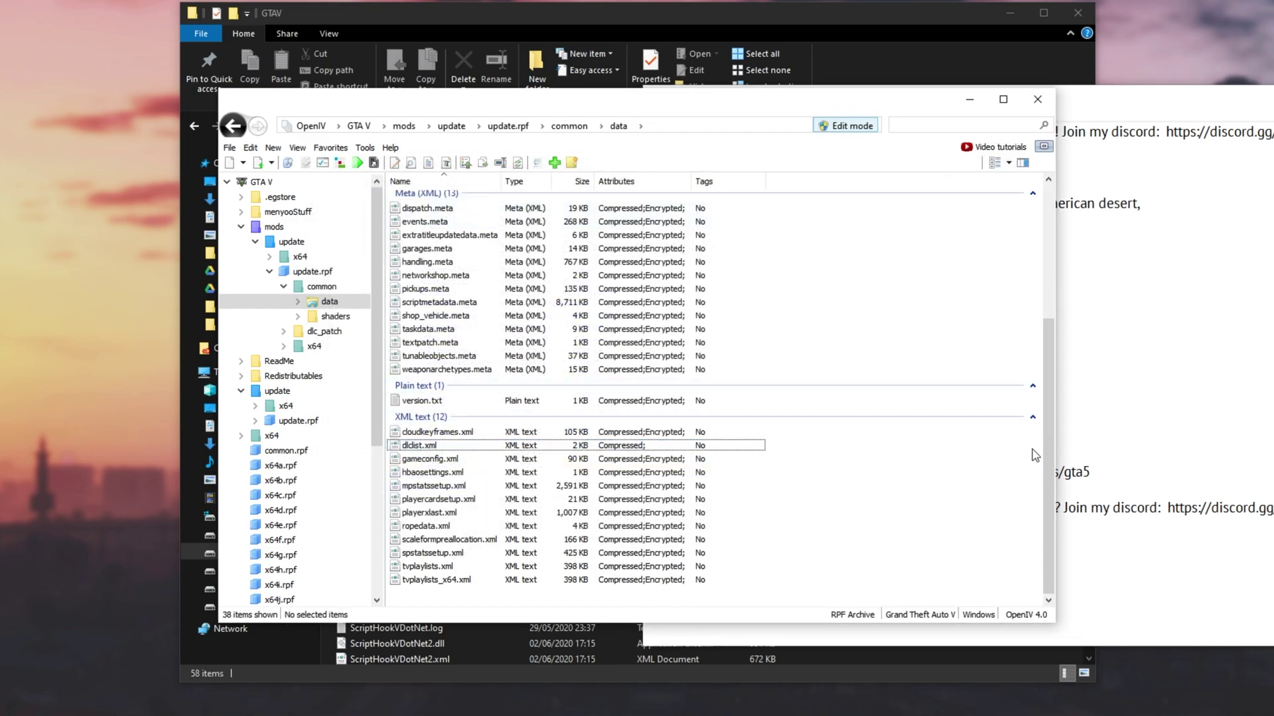
Check the README for the popzone.ipl destination, highlighting levels/gta5 under common/data.
scroll(1036, 454, "up", 5)
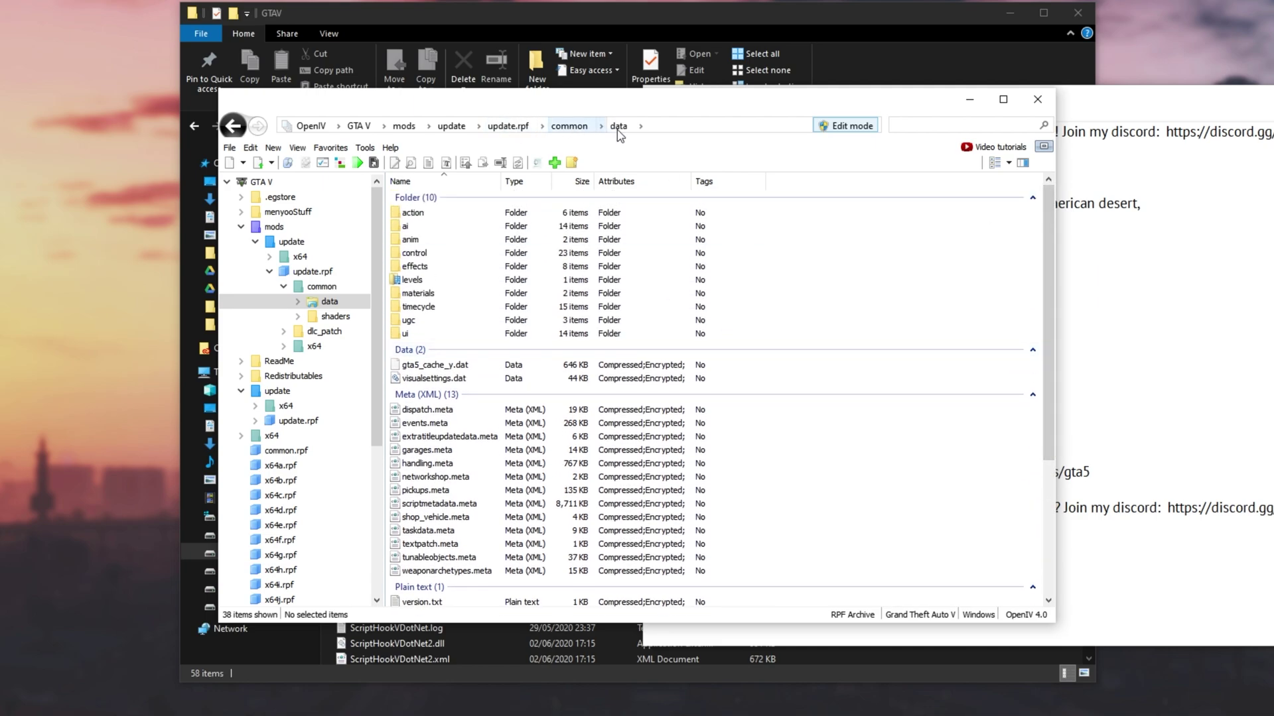
left_click(1079, 360)
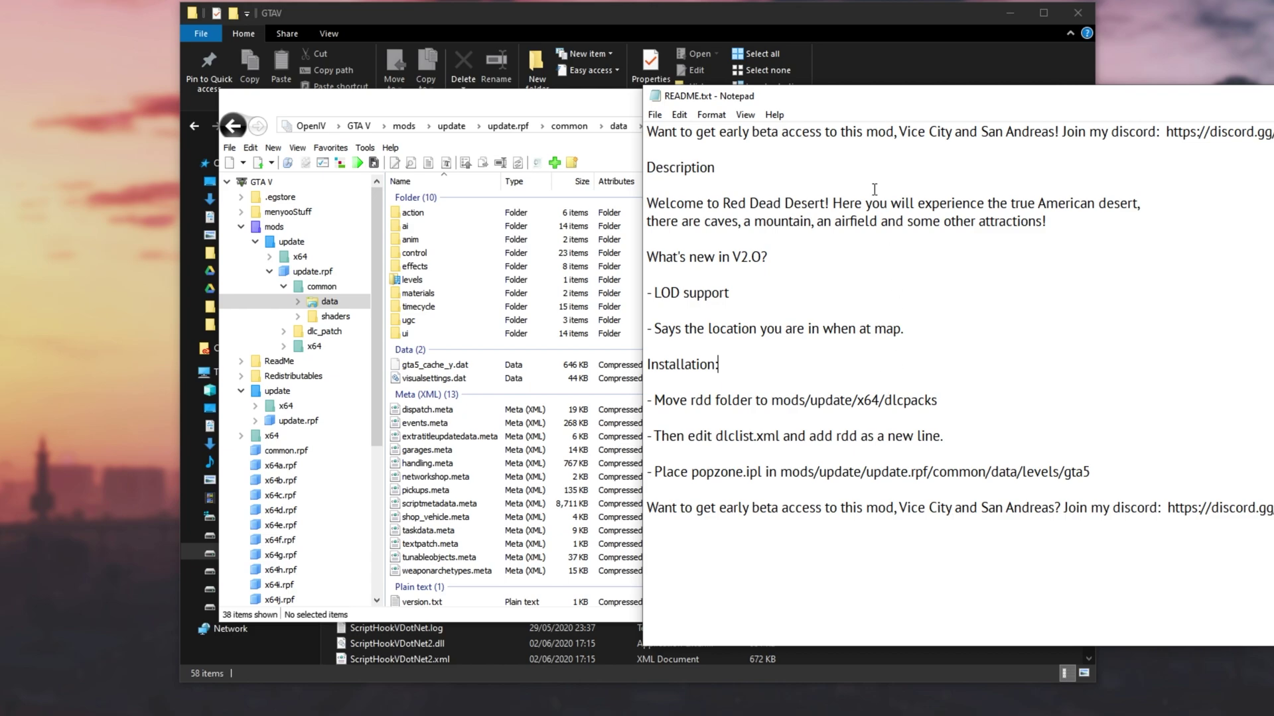
left_click_drag(815, 95, 613, 83)
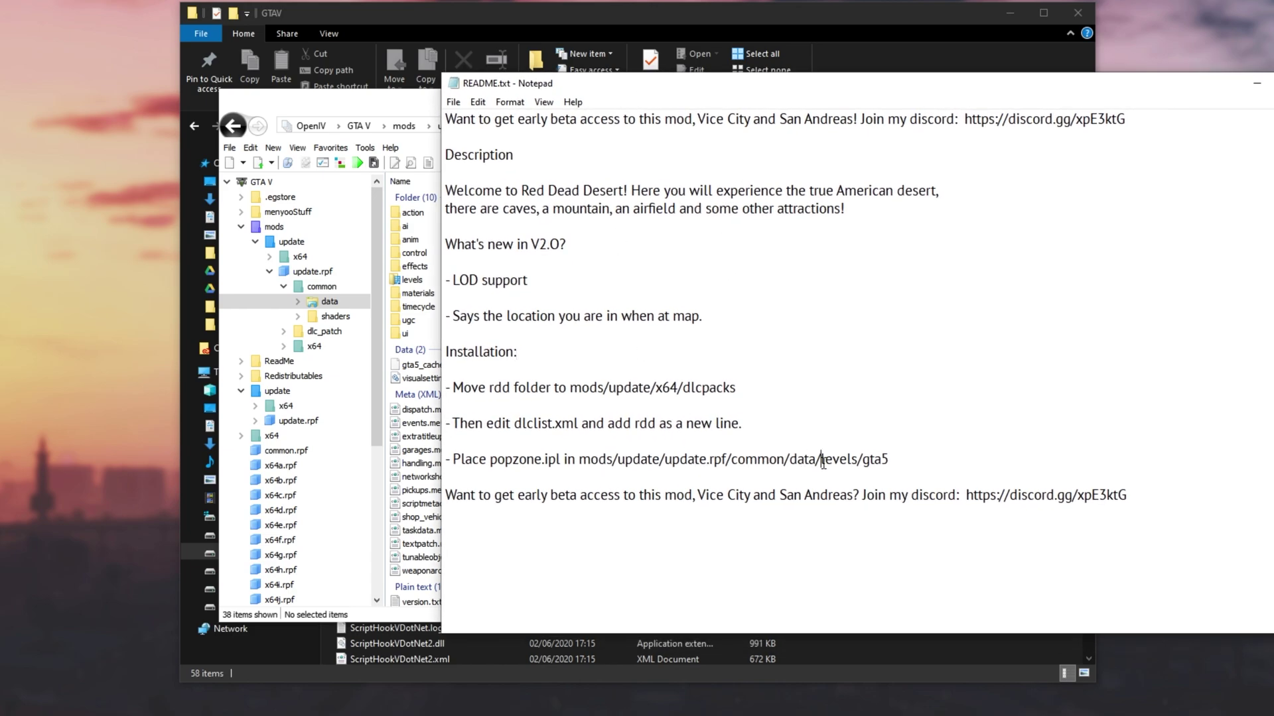
left_click_drag(821, 460, 911, 463)
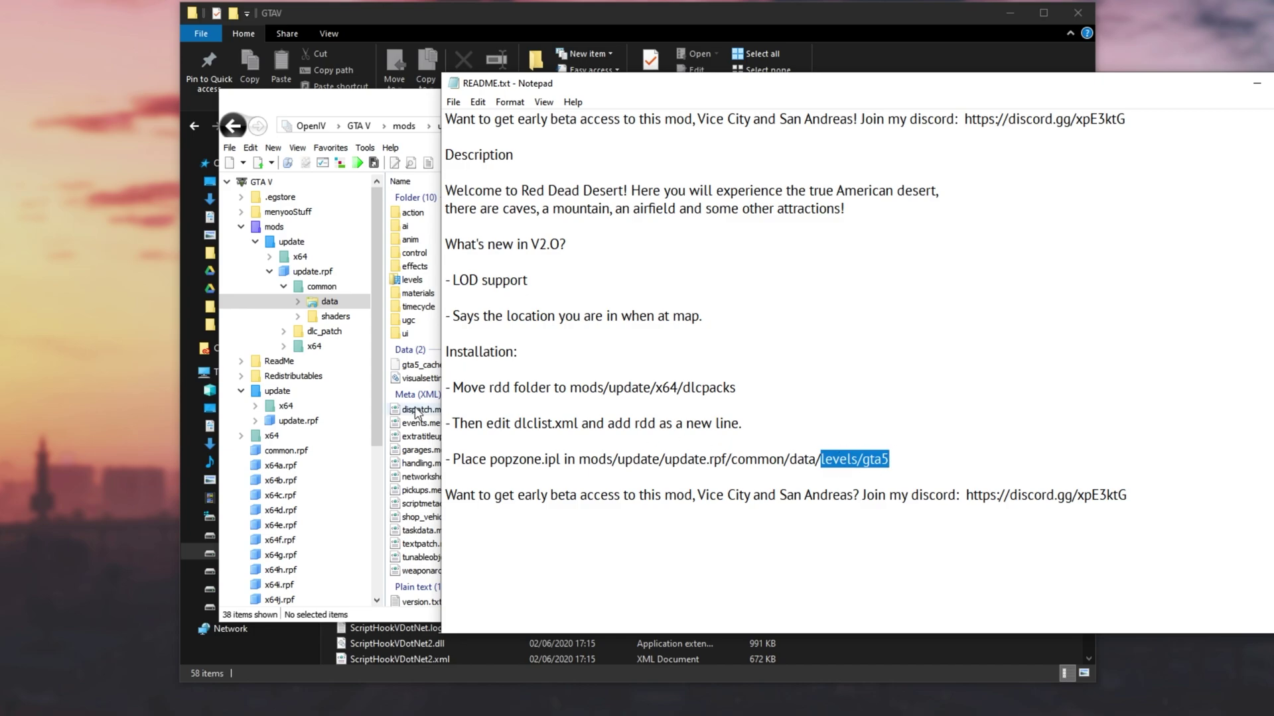
Open the levels/gta5 folder in the mods copy of update.rpf and compare it with the README's popzone.ipl path.
left_click(416, 432)
double_click(432, 282)
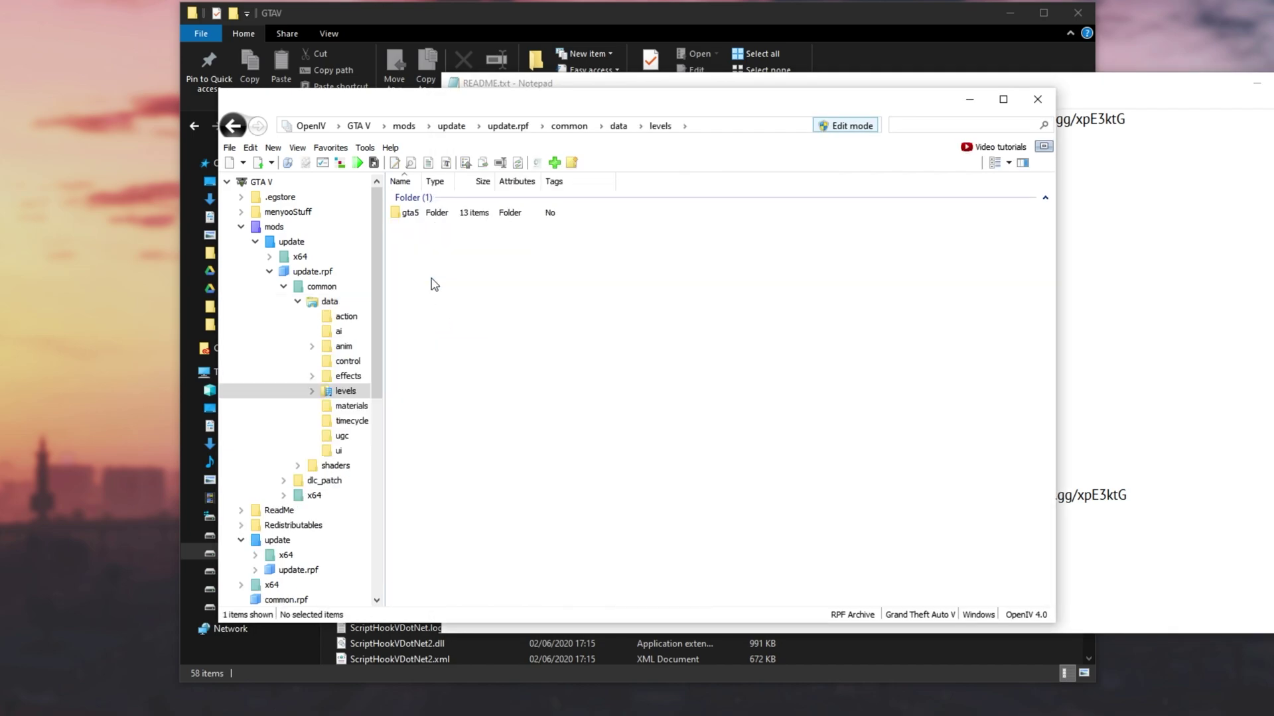
left_click(431, 214)
double_click(431, 213)
left_click(1113, 443)
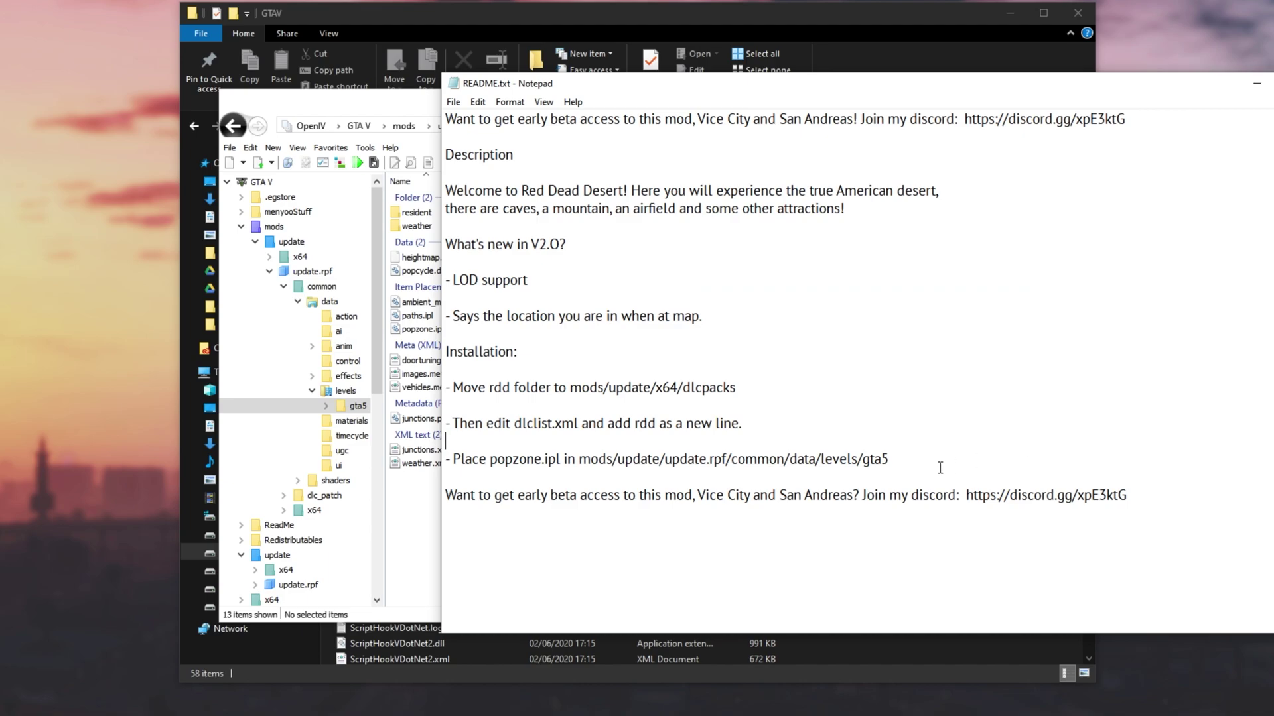
left_click_drag(892, 458, 457, 453)
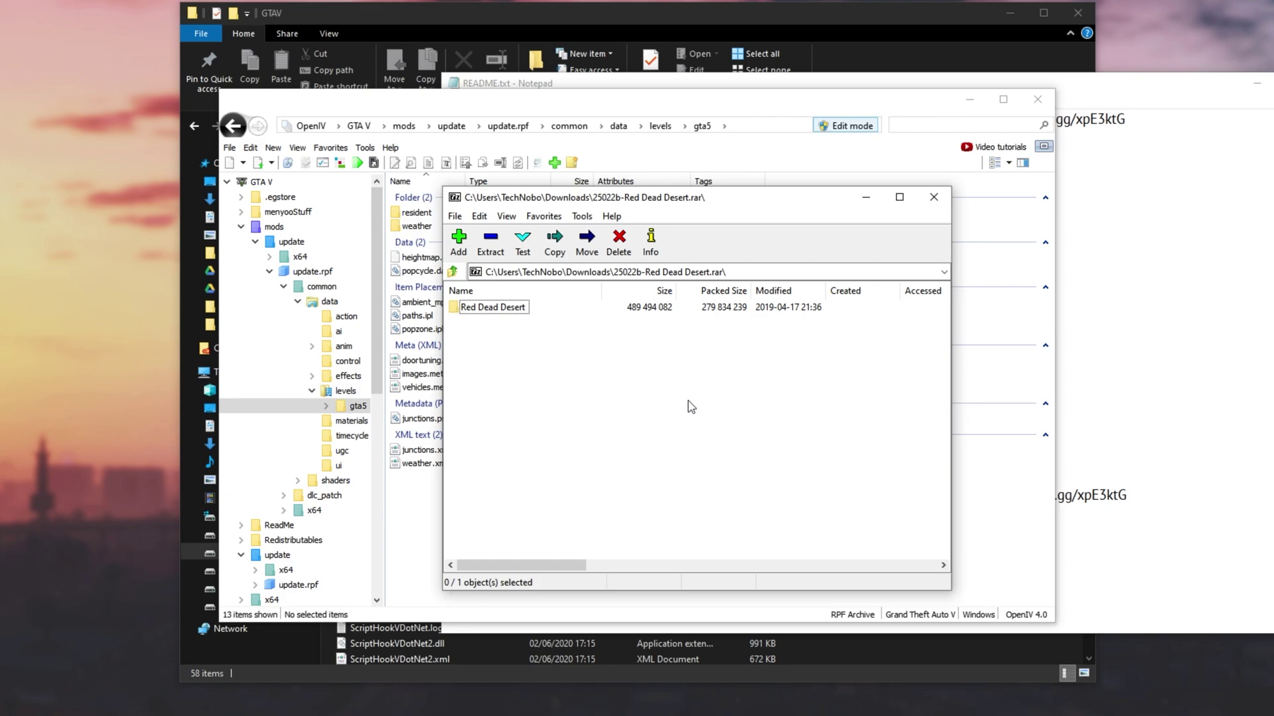
Extract popzone.ipl from the archive's Red Dead Desert/update folder to the desktop and close the archive.
double_click(488, 309)
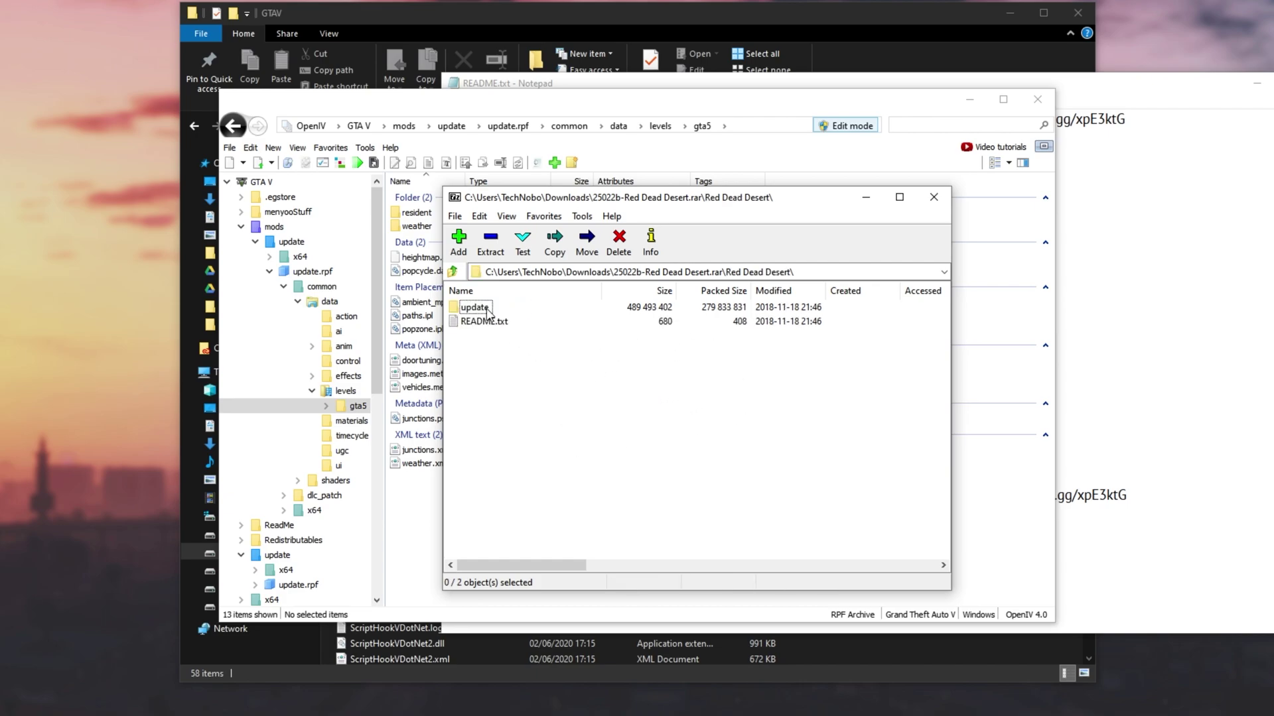
double_click(475, 308)
left_click_drag(480, 327, 485, 327)
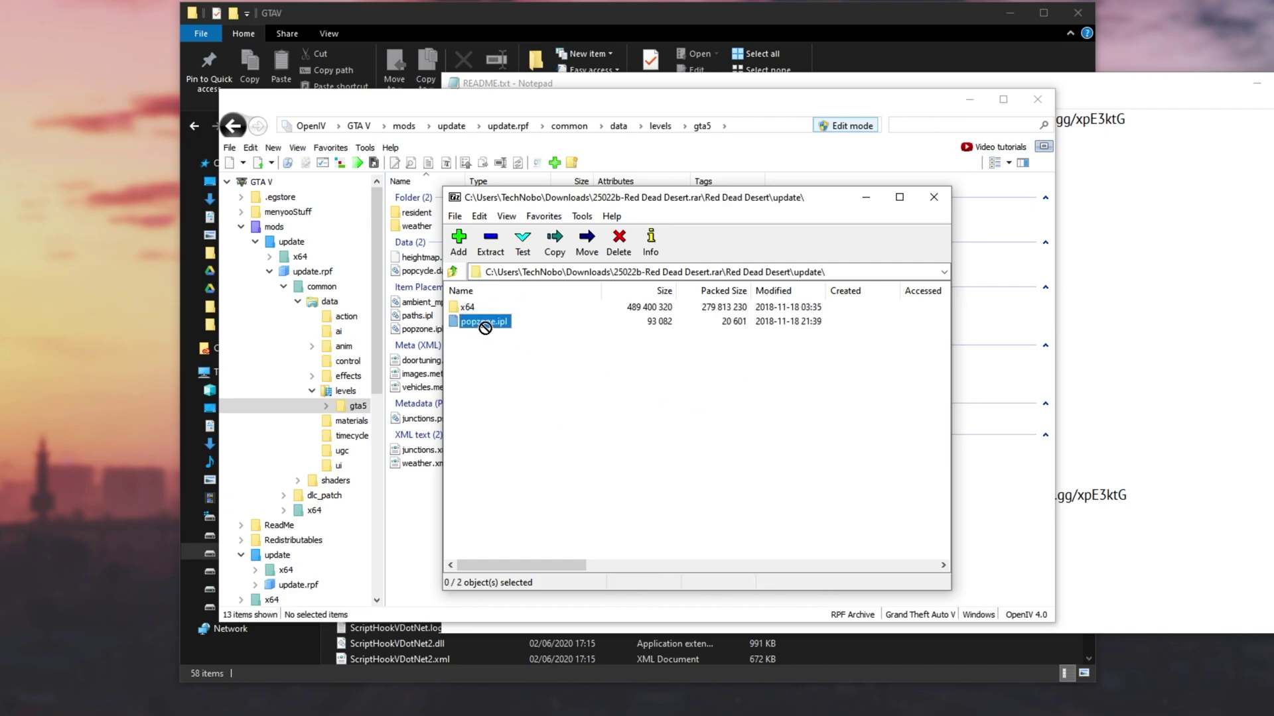
left_click_drag(138, 403, 109, 441)
left_click(730, 392)
left_click(933, 198)
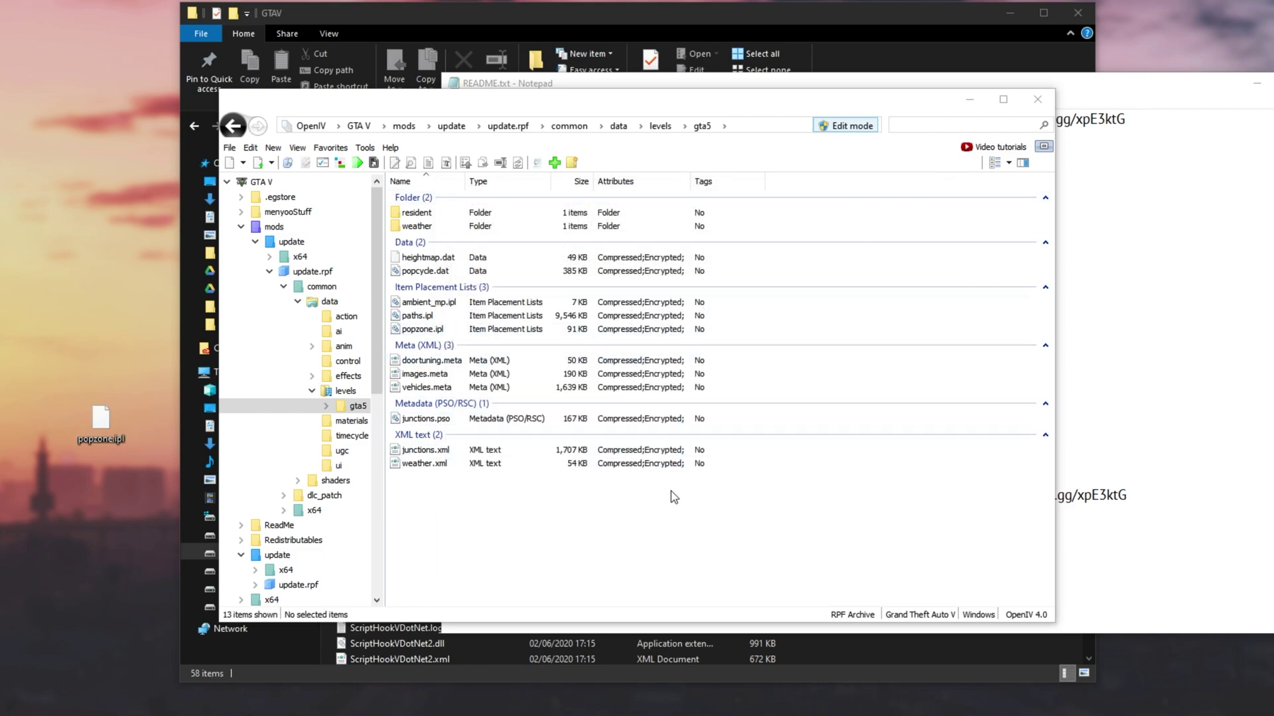
Replace popzone.ipl in the mods levels/gta5 folder with the copy on the desktop, as the README instructs.
left_click_drag(667, 498, 727, 489)
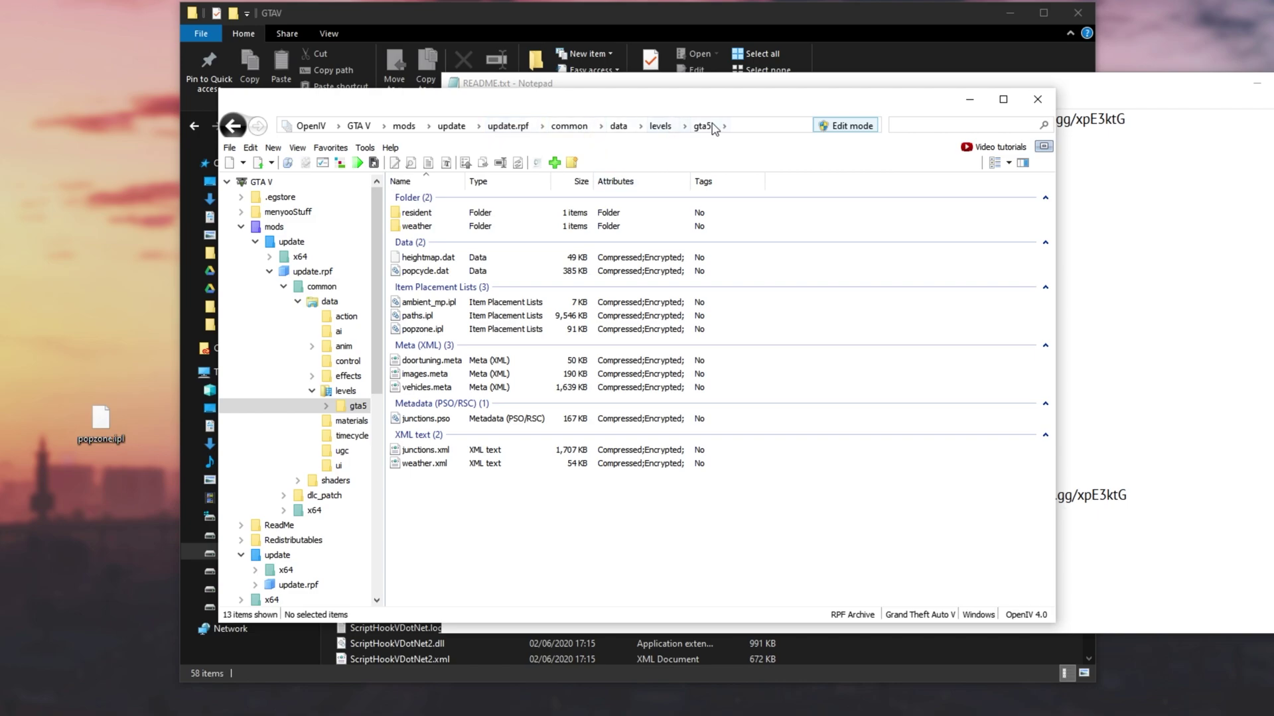
left_click(1109, 388)
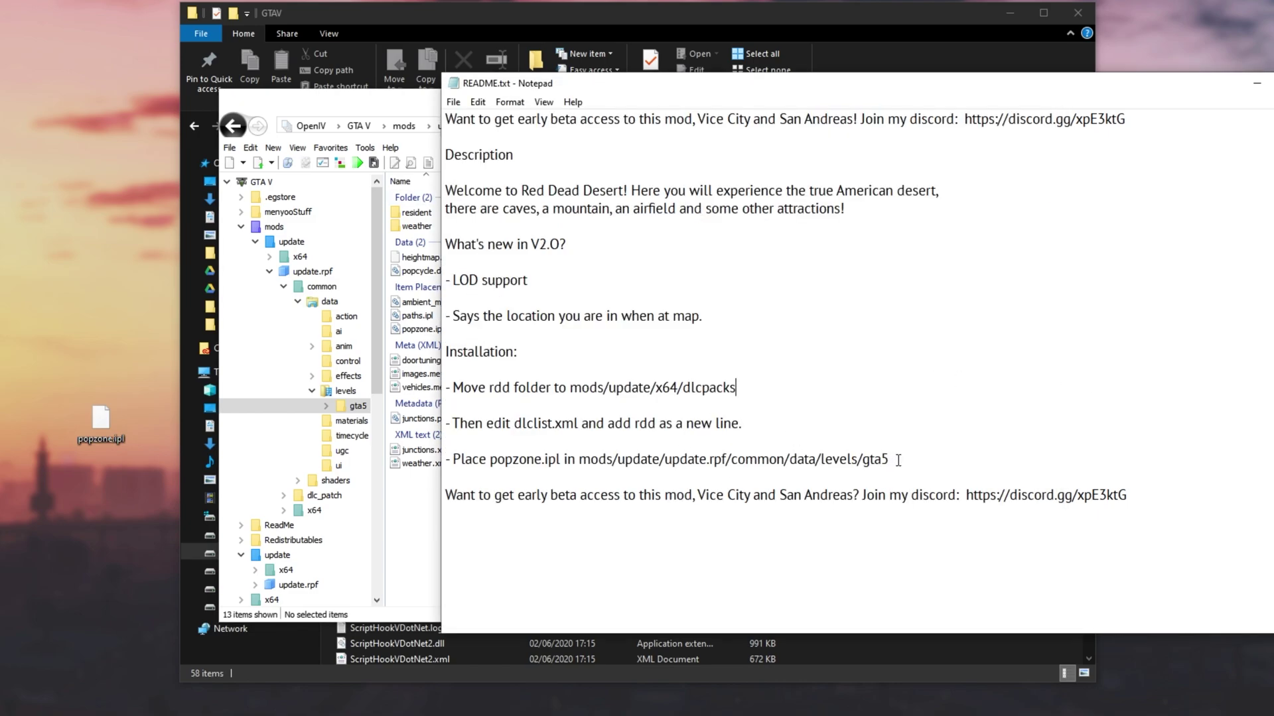
left_click_drag(898, 460, 445, 463)
left_click(420, 556)
left_click_drag(102, 419, 569, 498)
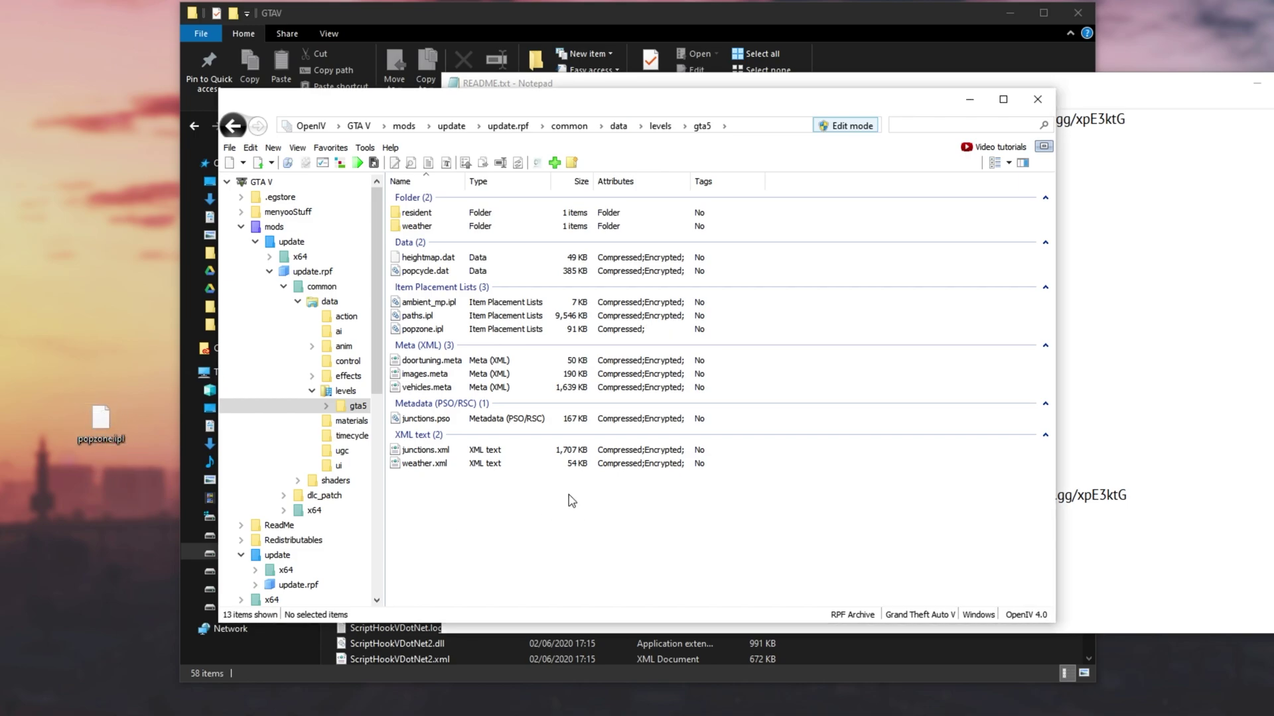
left_click(426, 329)
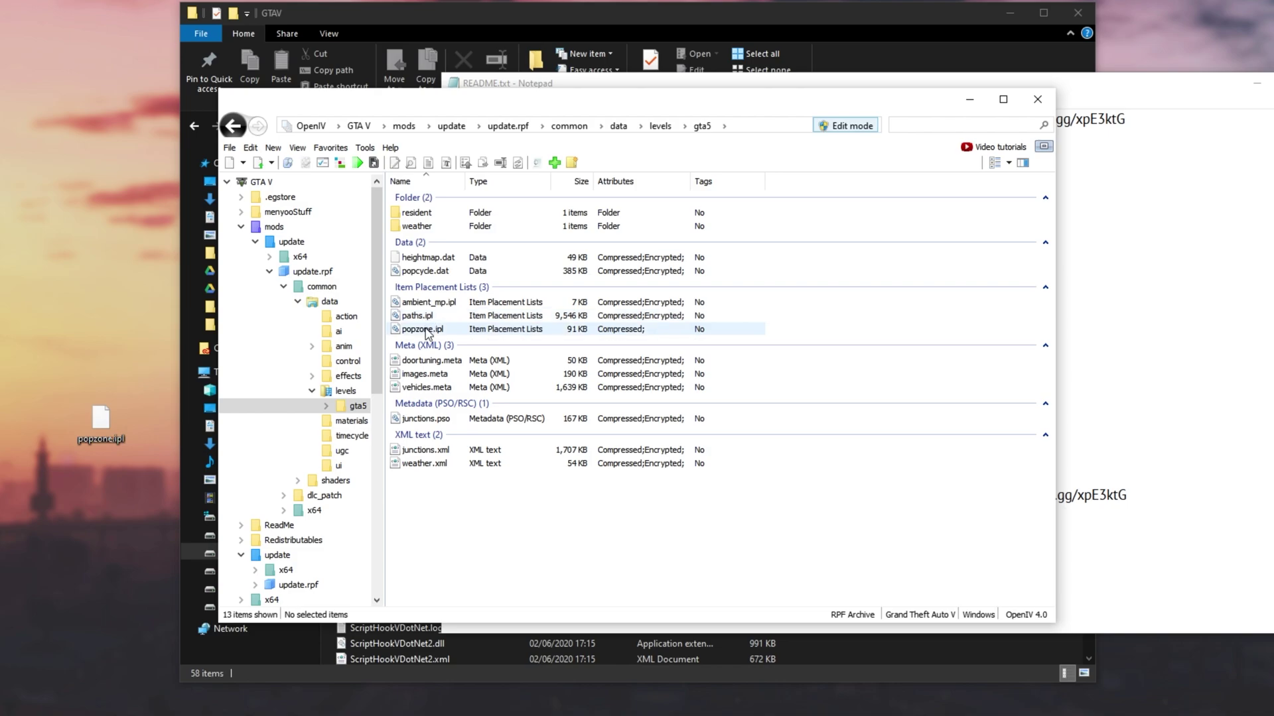
Review the README's installation instructions once more and put the README window away.
left_click(1088, 346)
left_click_drag(886, 353, 860, 494)
left_click(908, 495)
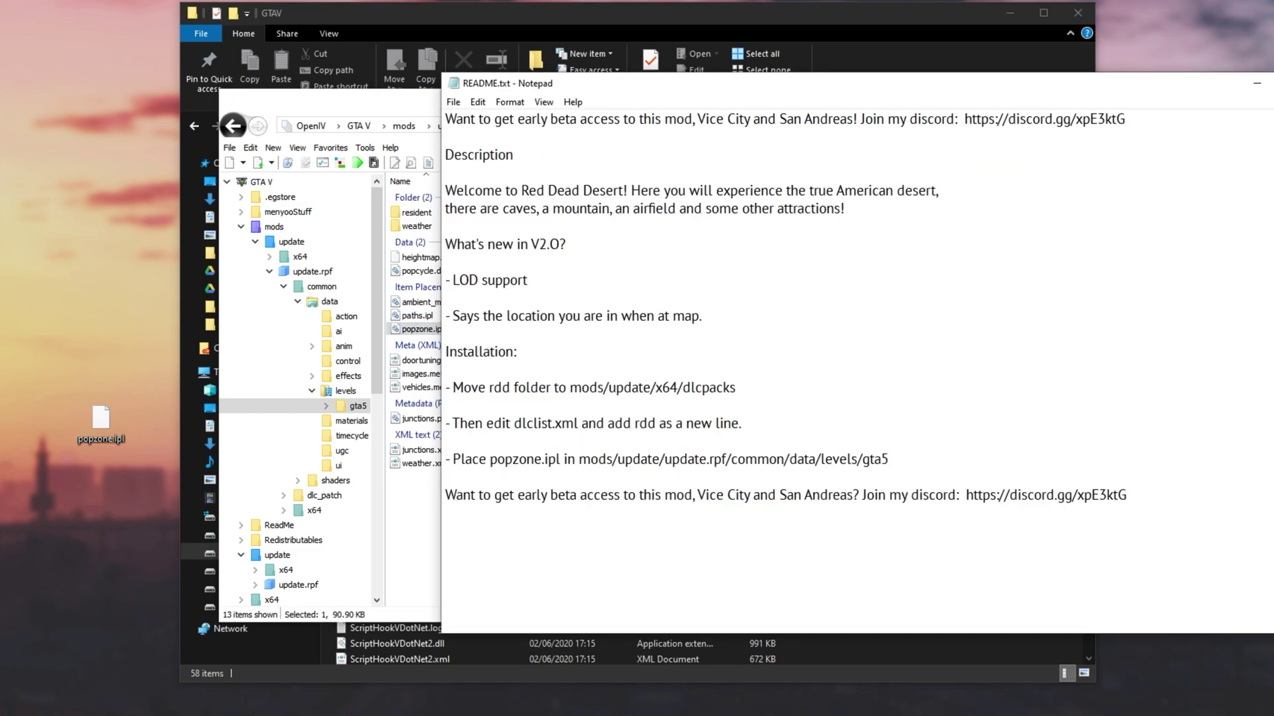
left_click(1256, 83)
left_click(914, 307)
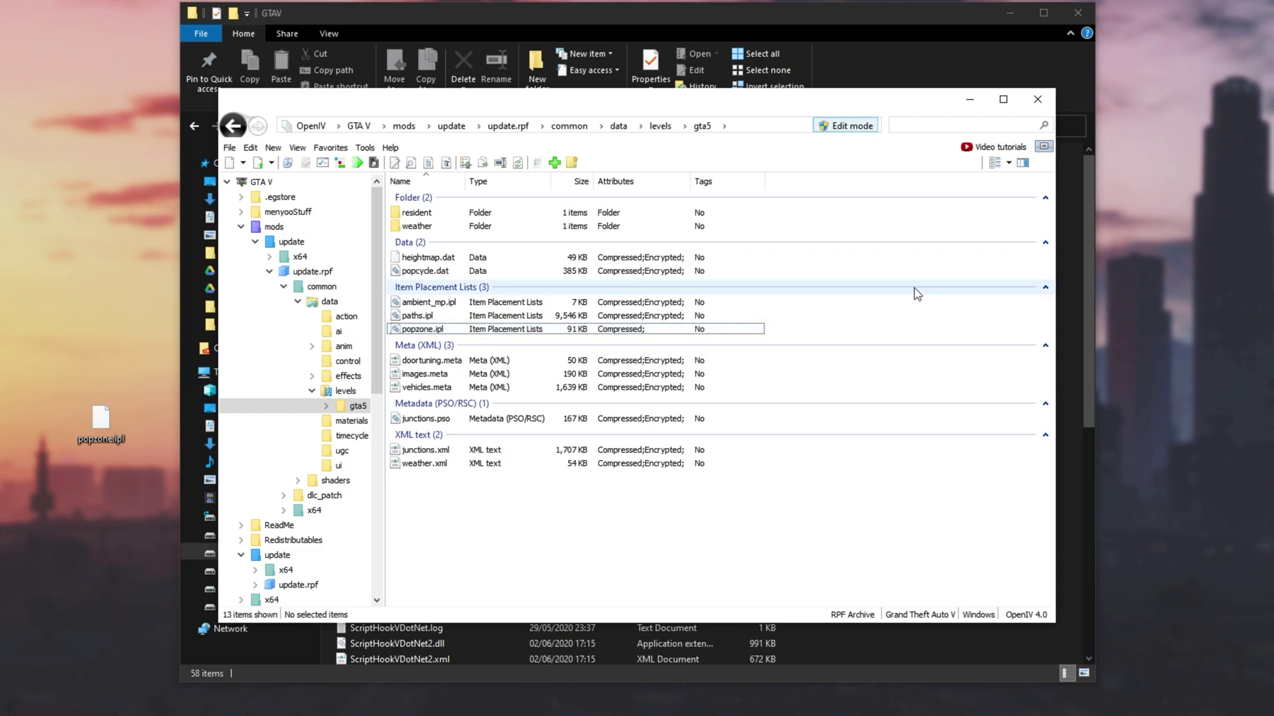
left_click(960, 242)
left_click(935, 229)
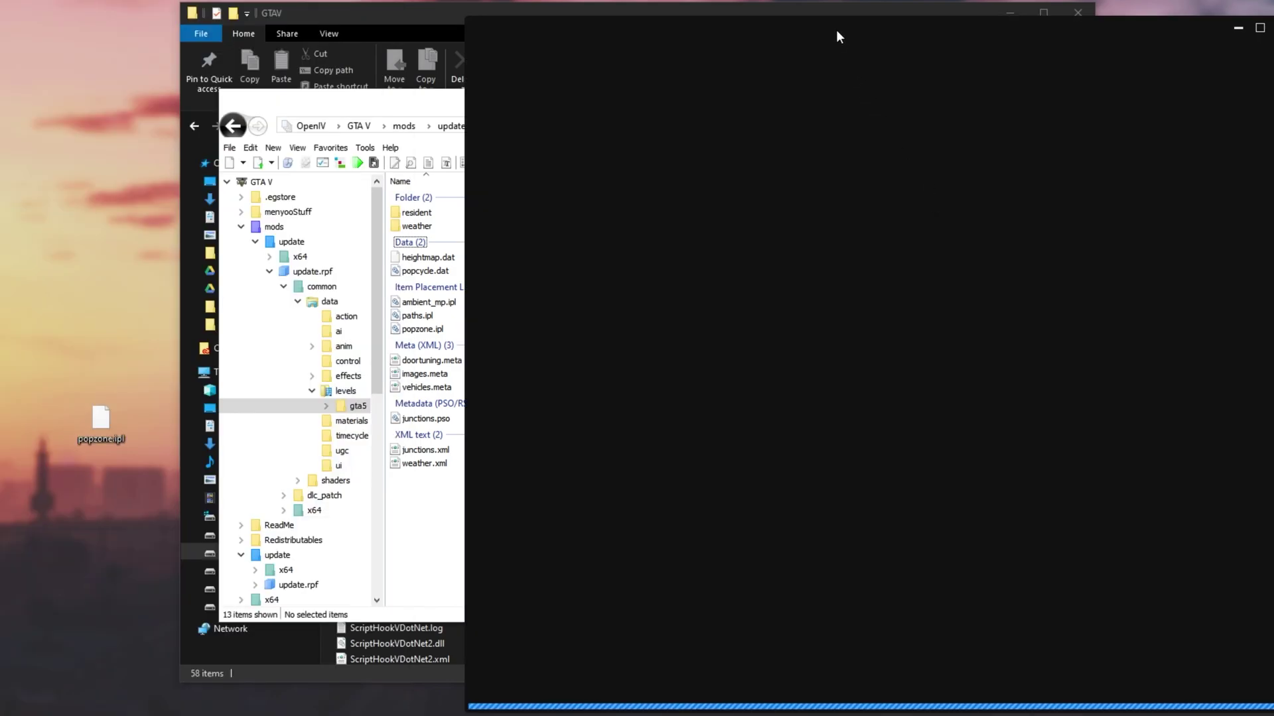
Launch Grand Theft Auto V from the Epic Games Launcher library.
left_click_drag(836, 29, 584, 46)
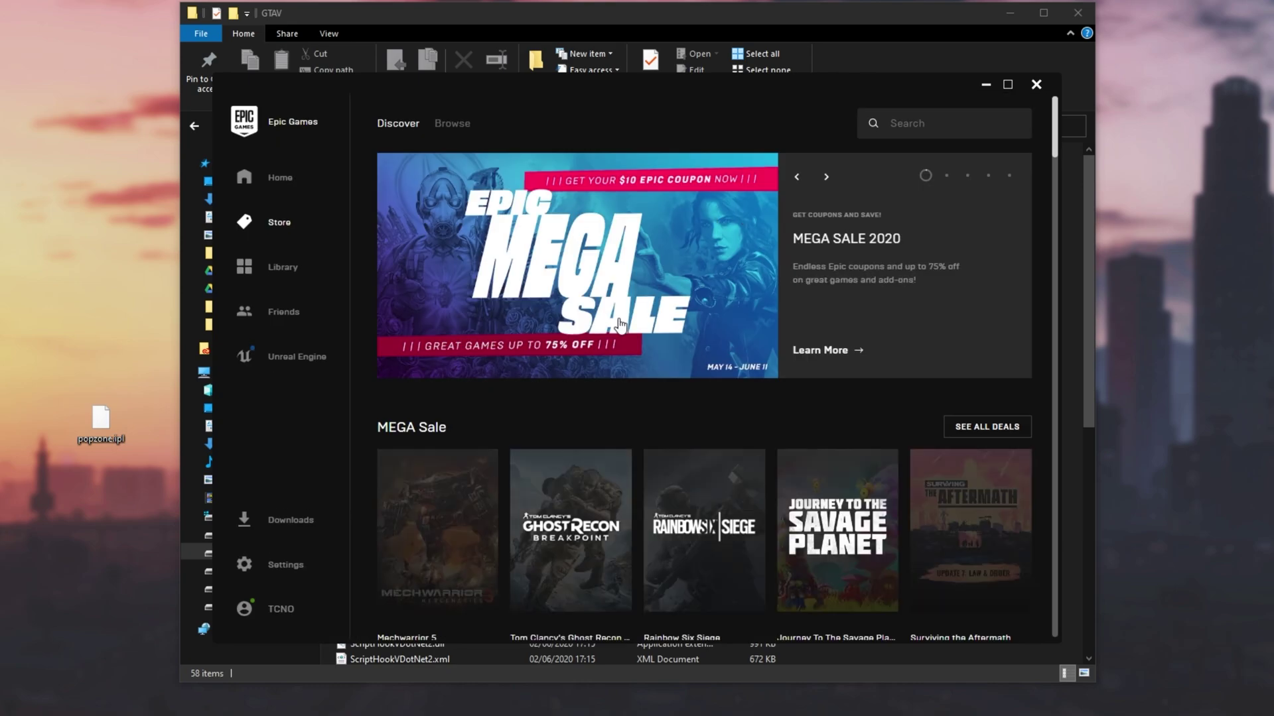
left_click(277, 267)
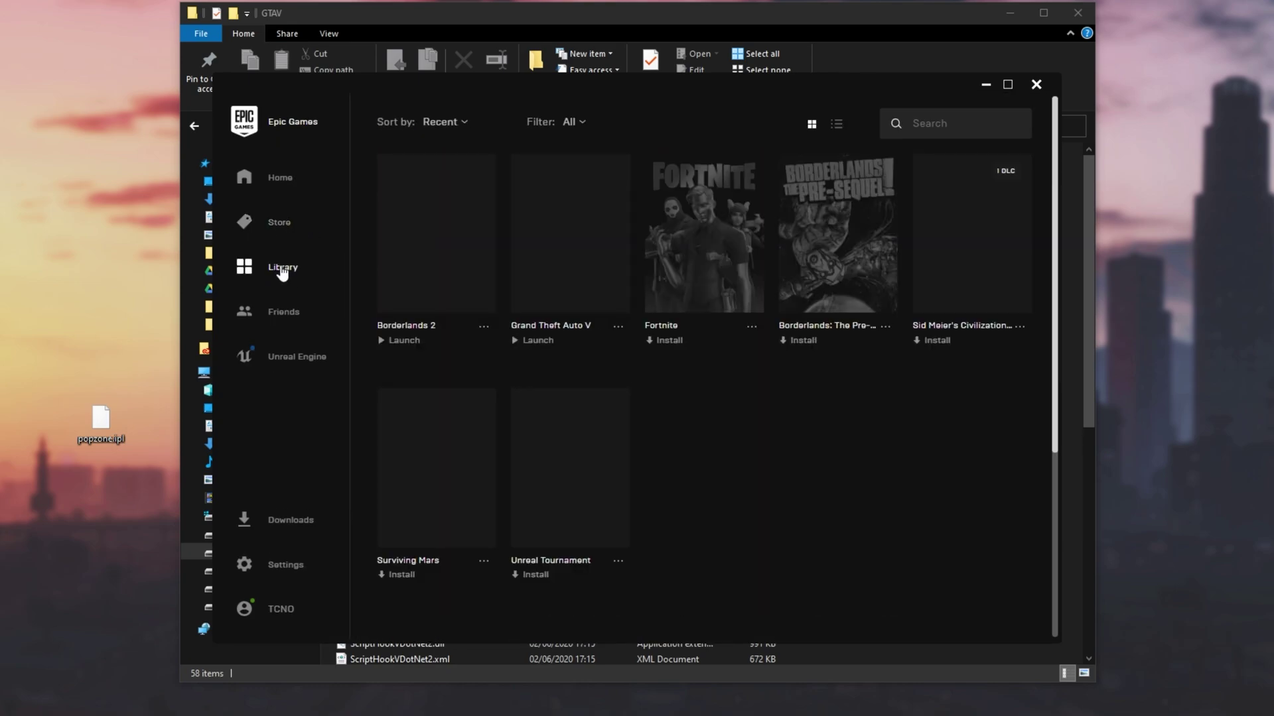
left_click(582, 284)
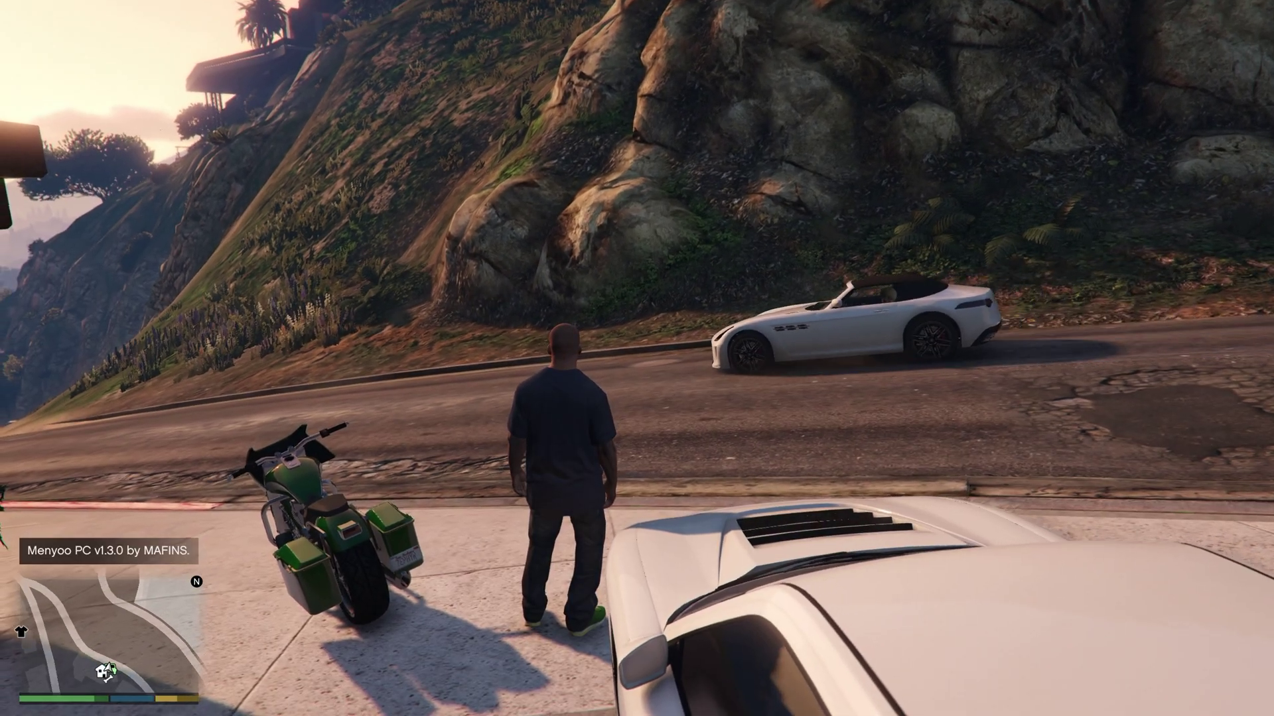
Spawn a Valkyrie from Menyoo's helicopter list, take off in it and close the Menyoo menu.
key("F8")
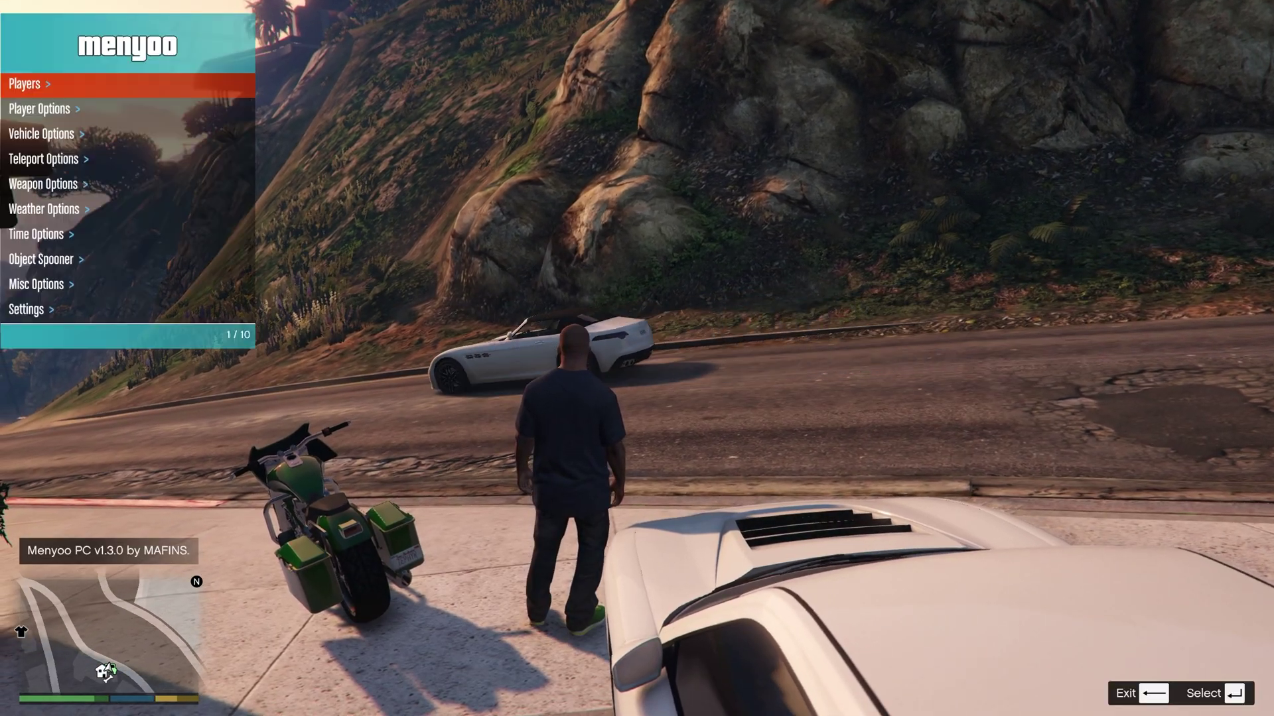
key("Down")
key("Down")
key("Return")
key("Down")
key("Down")
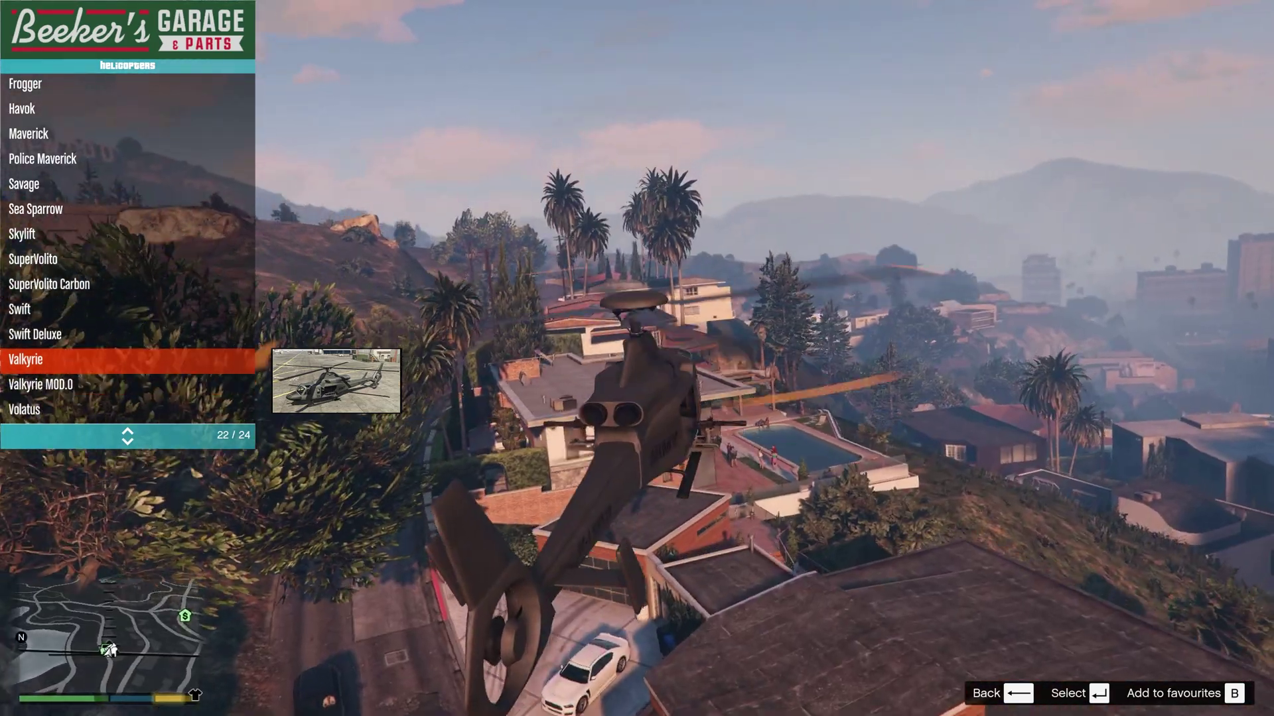
key("m")
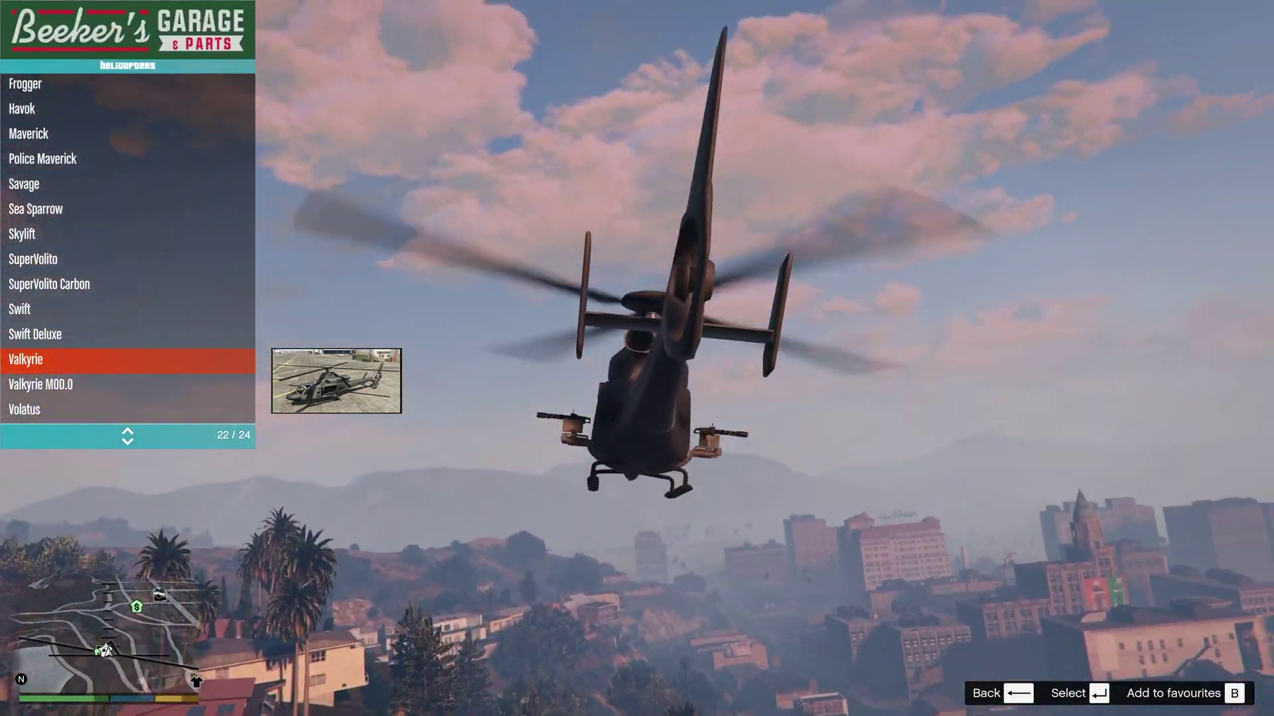
key("Escape")
left_click_drag(212, 300, 490, 310)
key("Escape")
key("Escape")
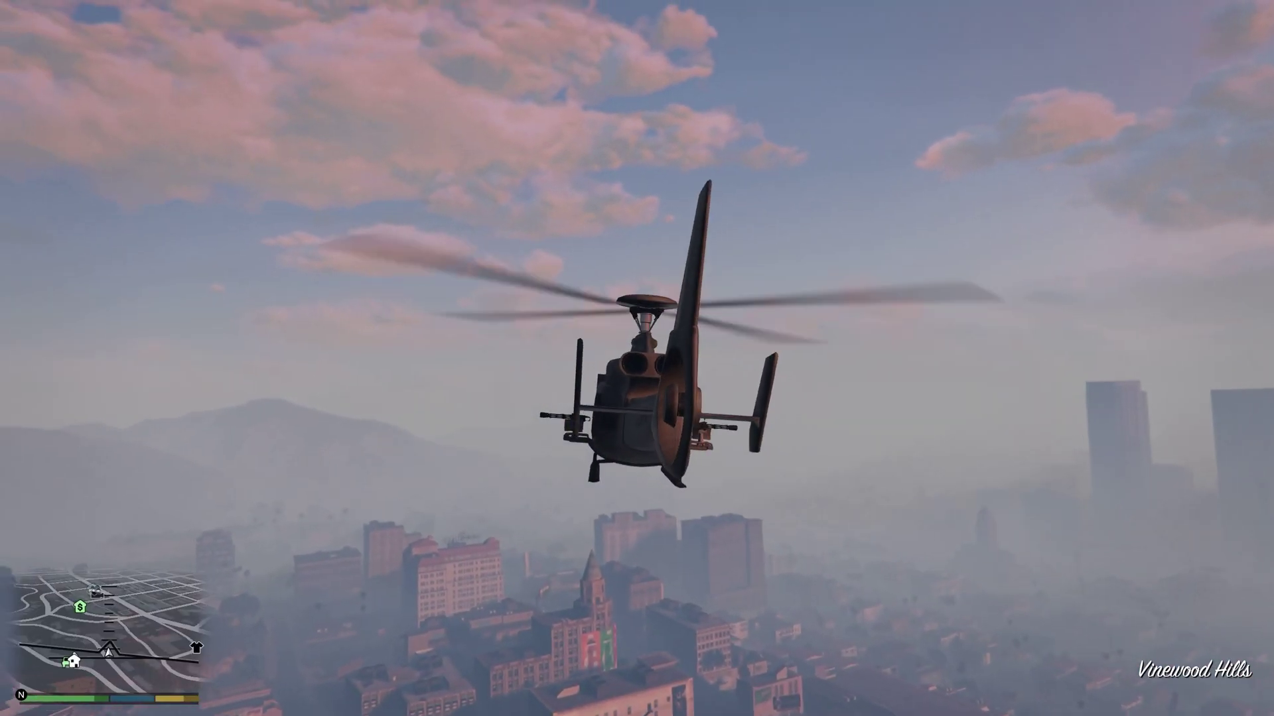
Enter Menyoo's Object Spooner mode and view the helicopter over the city with the free camera.
key("F9")
key("s")
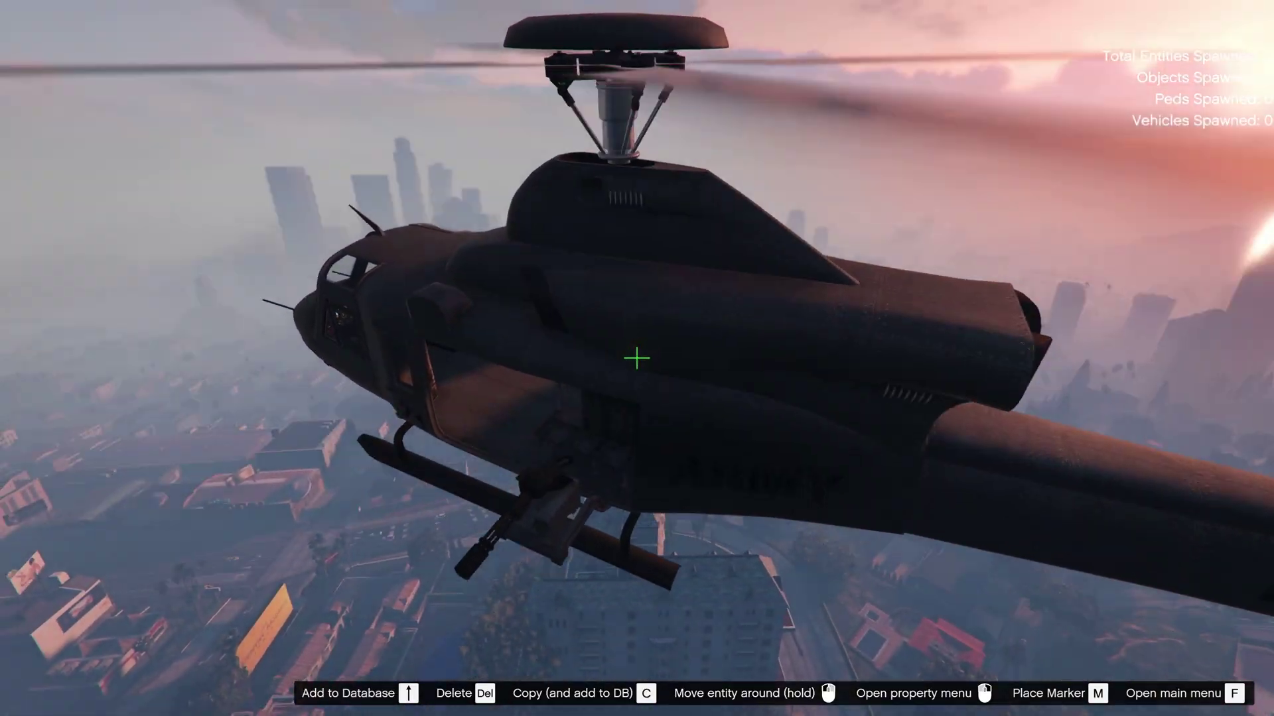
key("a")
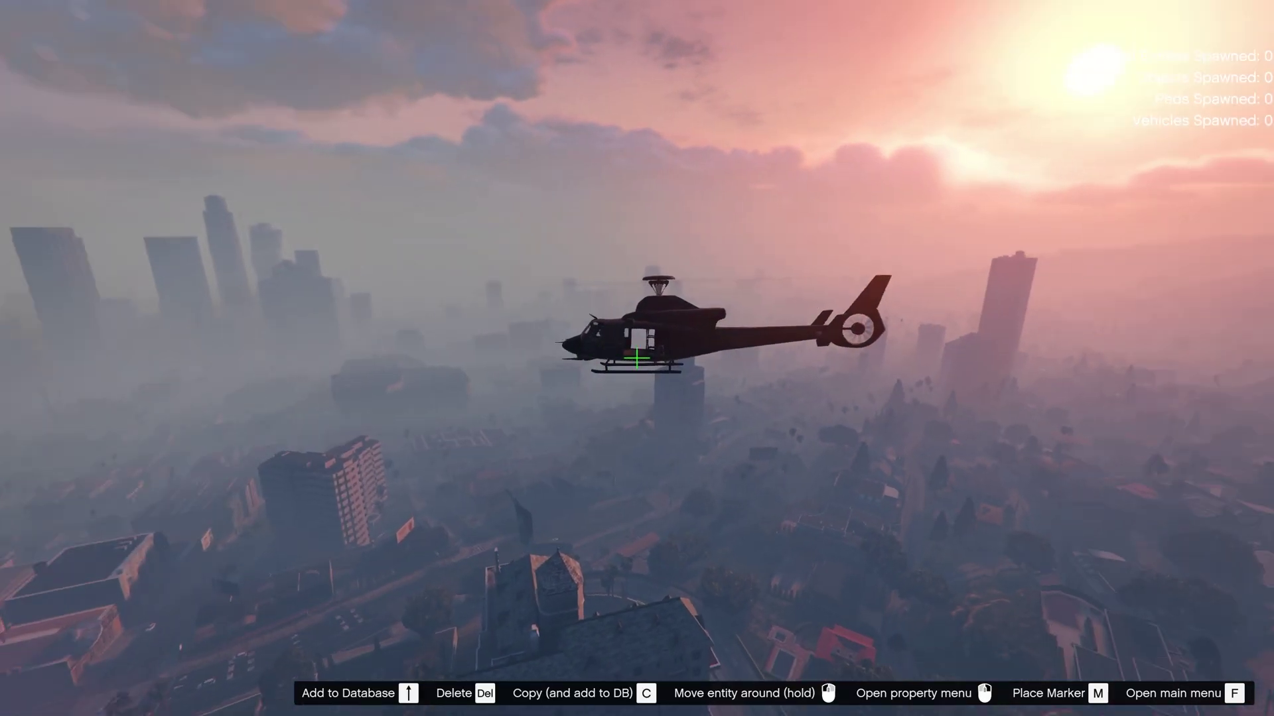
left_click_drag(637, 359, 637, 358)
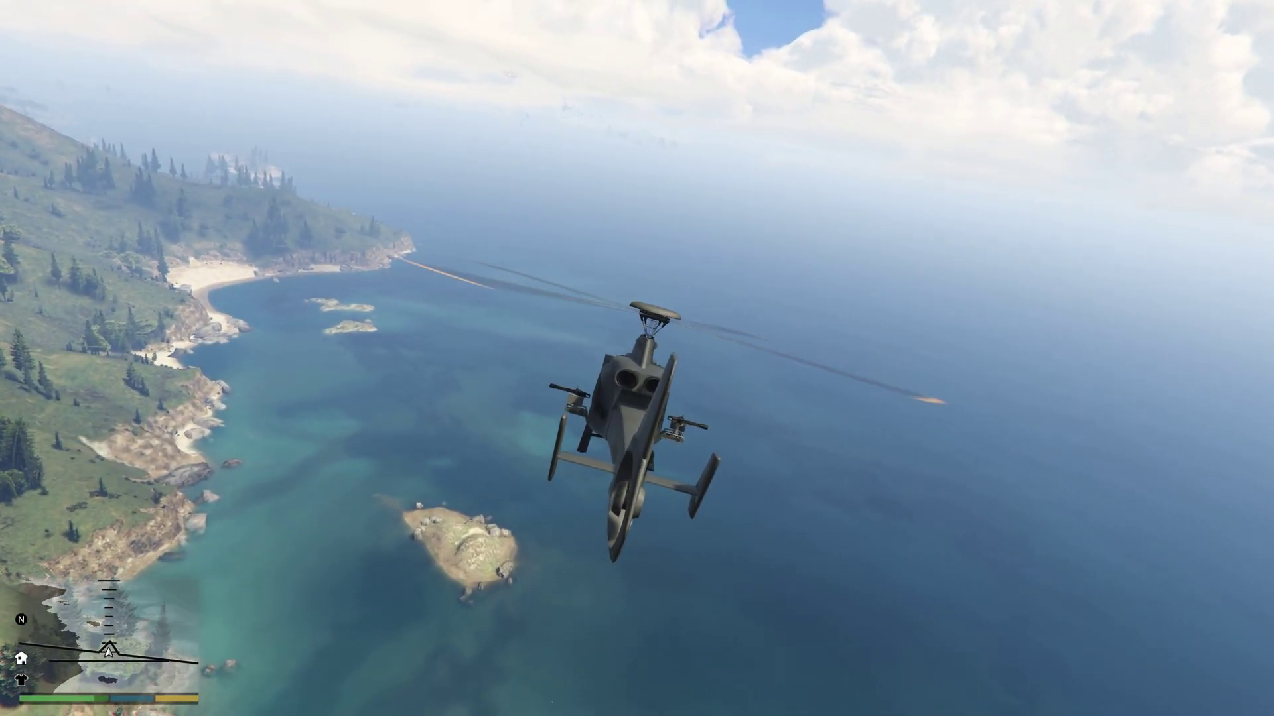
Move the Object Spooner camera out to the desert island and survey its coast, roads, mountain and town.
key("F7")
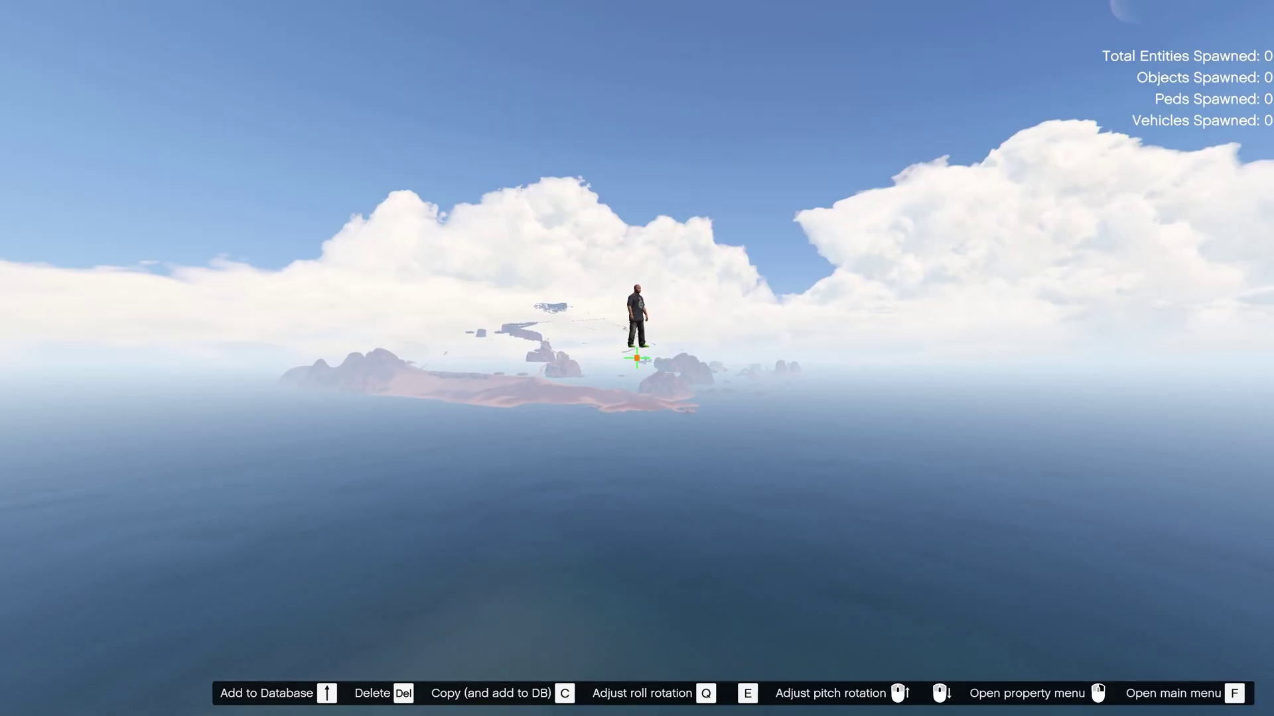
key("d")
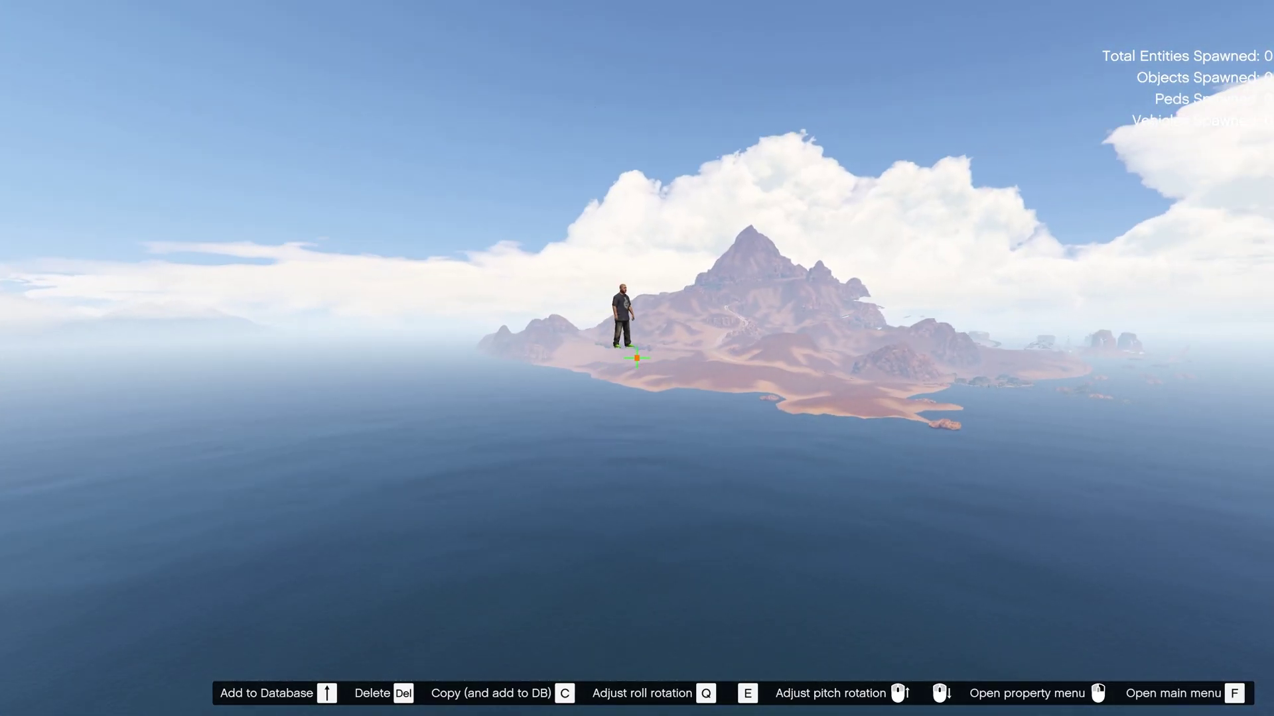
key("w")
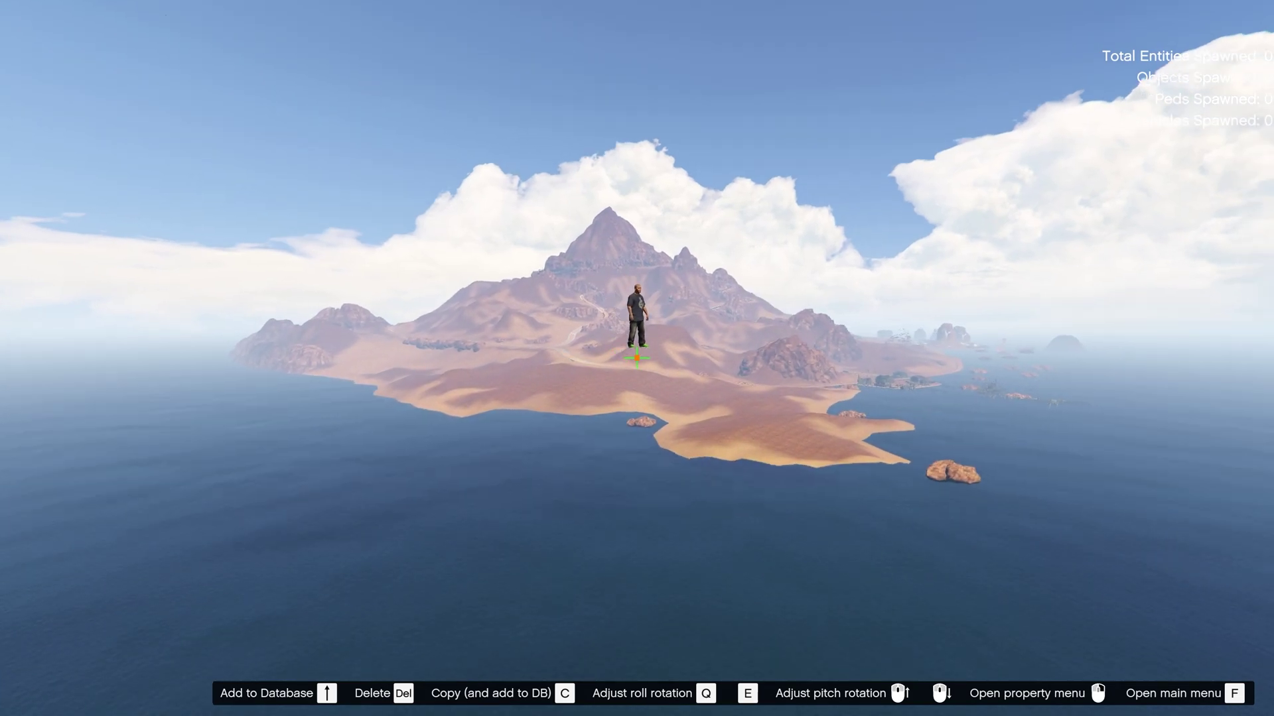
key("w")
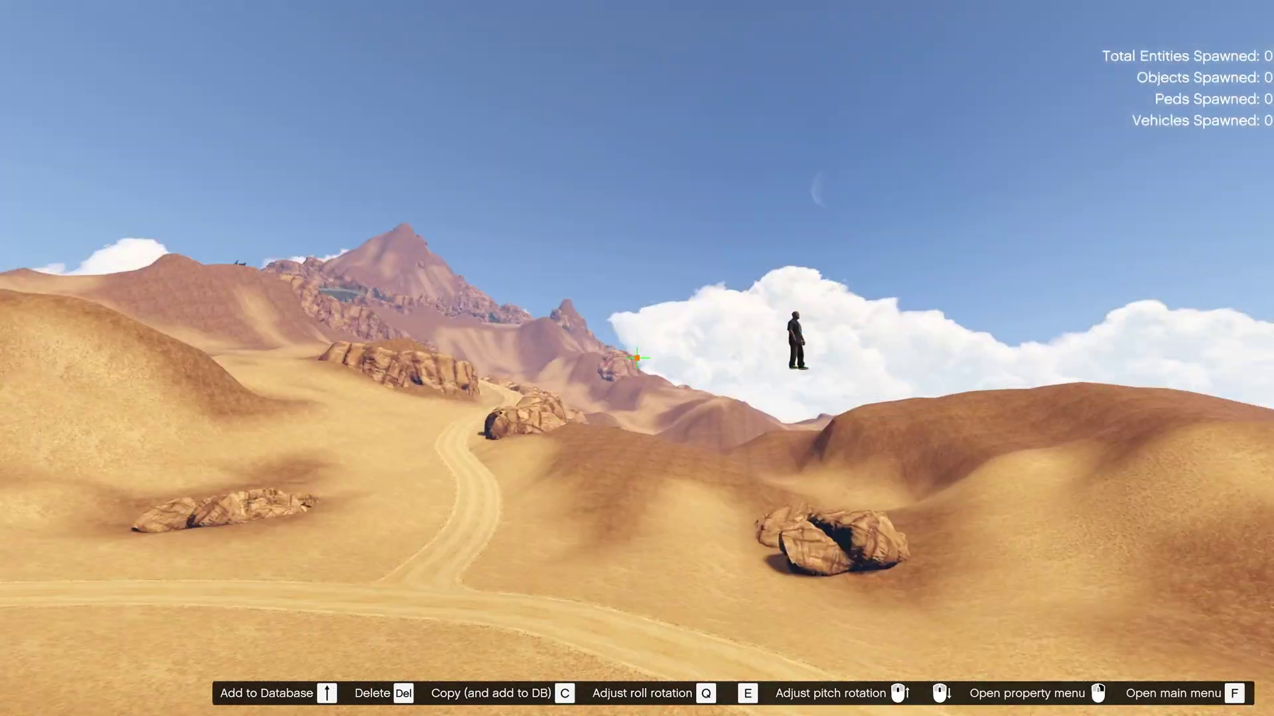
left_click_drag(637, 359, 637, 359)
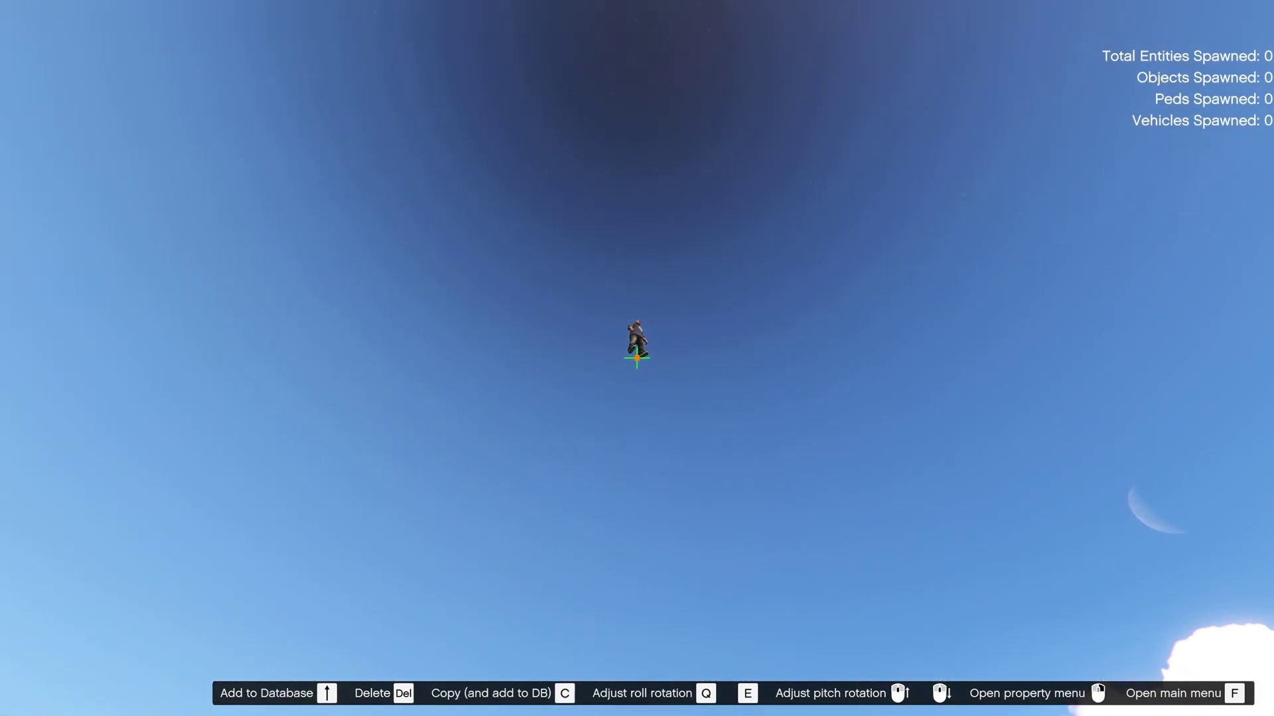
key("s")
key("w")
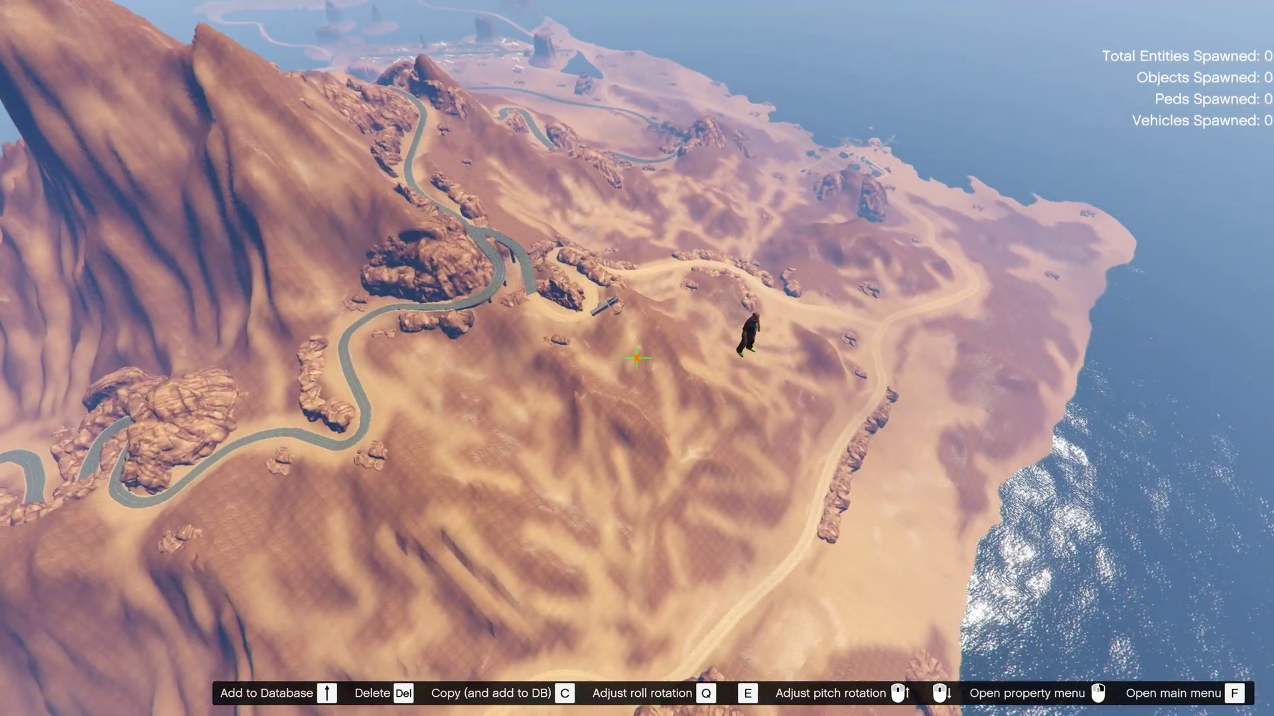
key("s")
key("w")
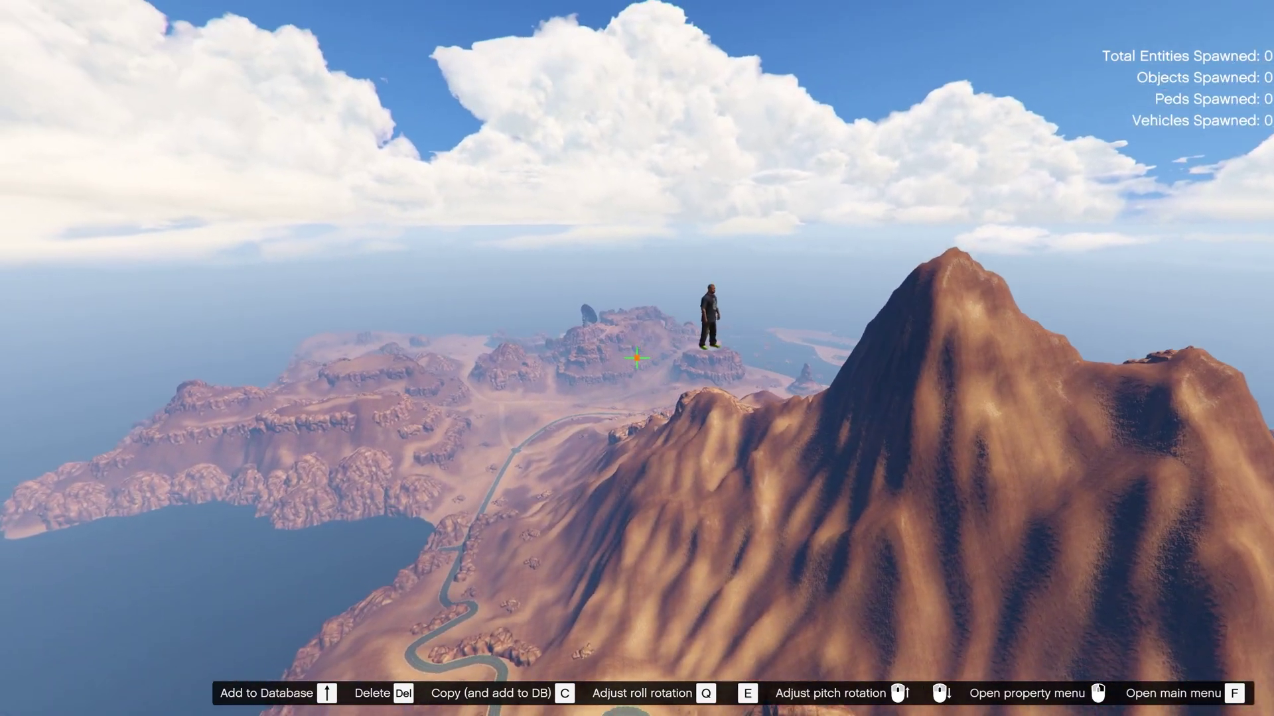
left_click_drag(637, 359, 637, 358)
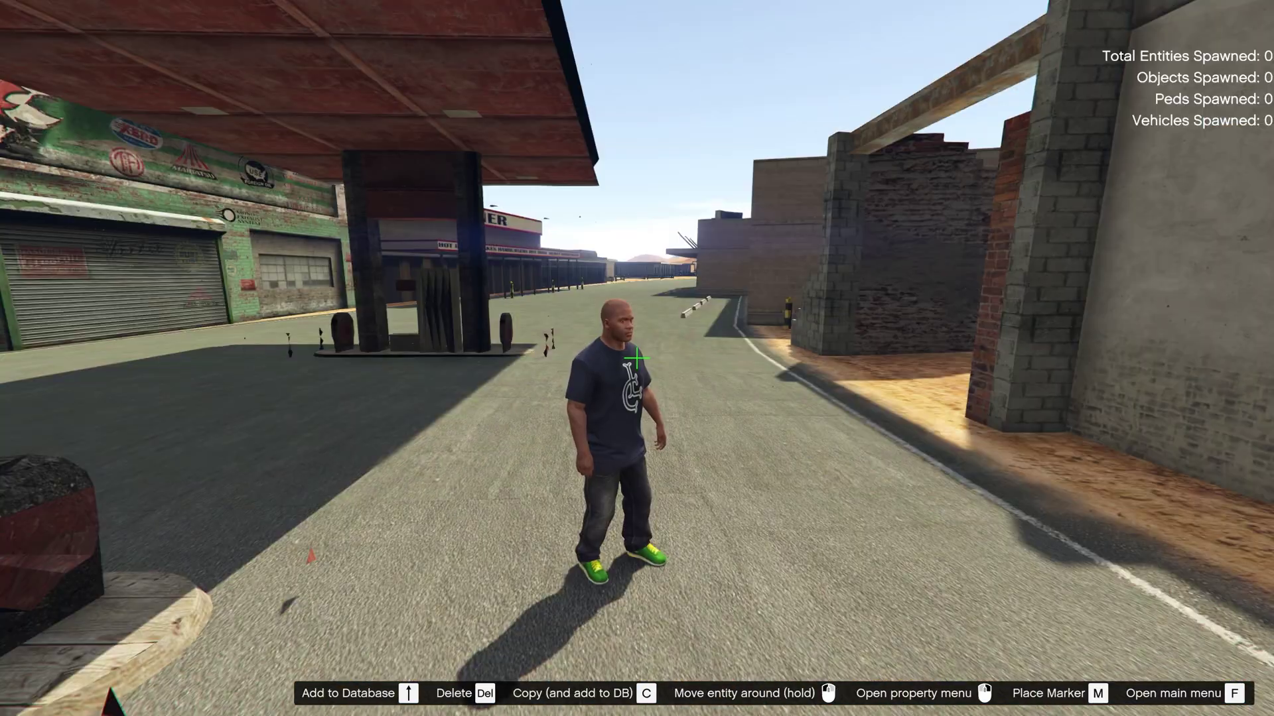
Leave Object Spooner mode and explore the Red Dead Desert map by running through the town and driving the desert road.
key("F9")
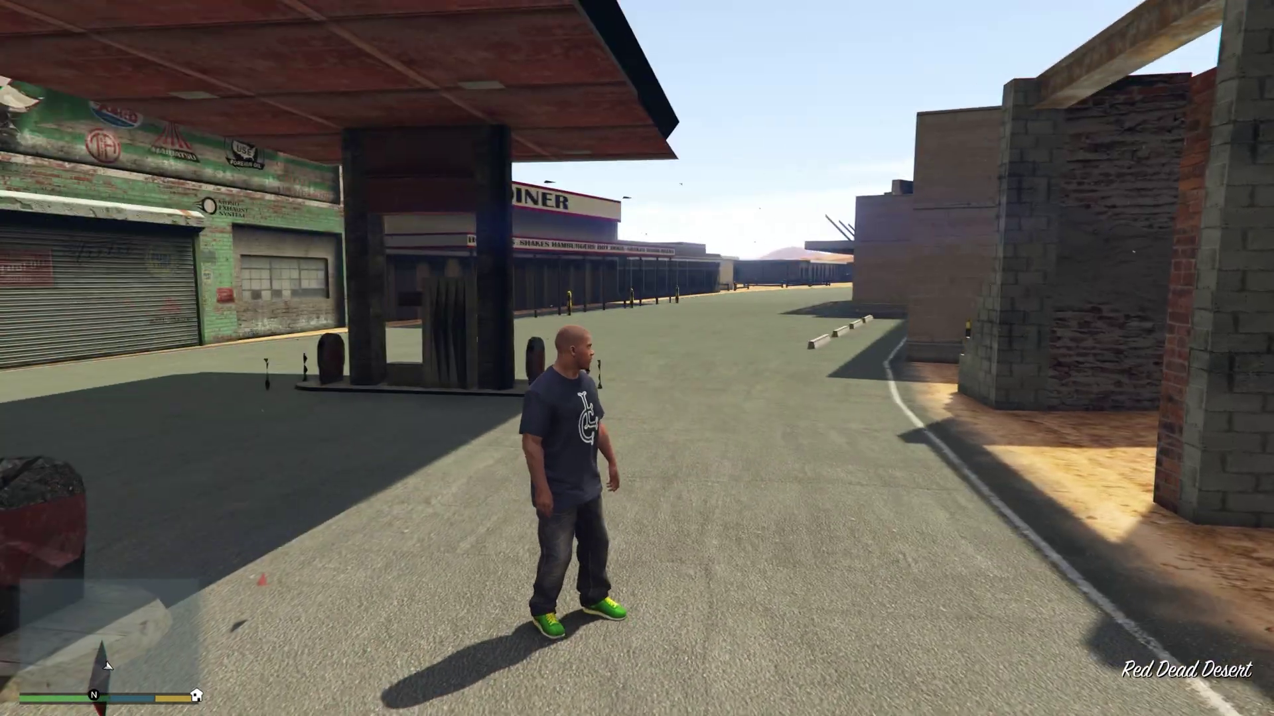
key("w")
key("shift")
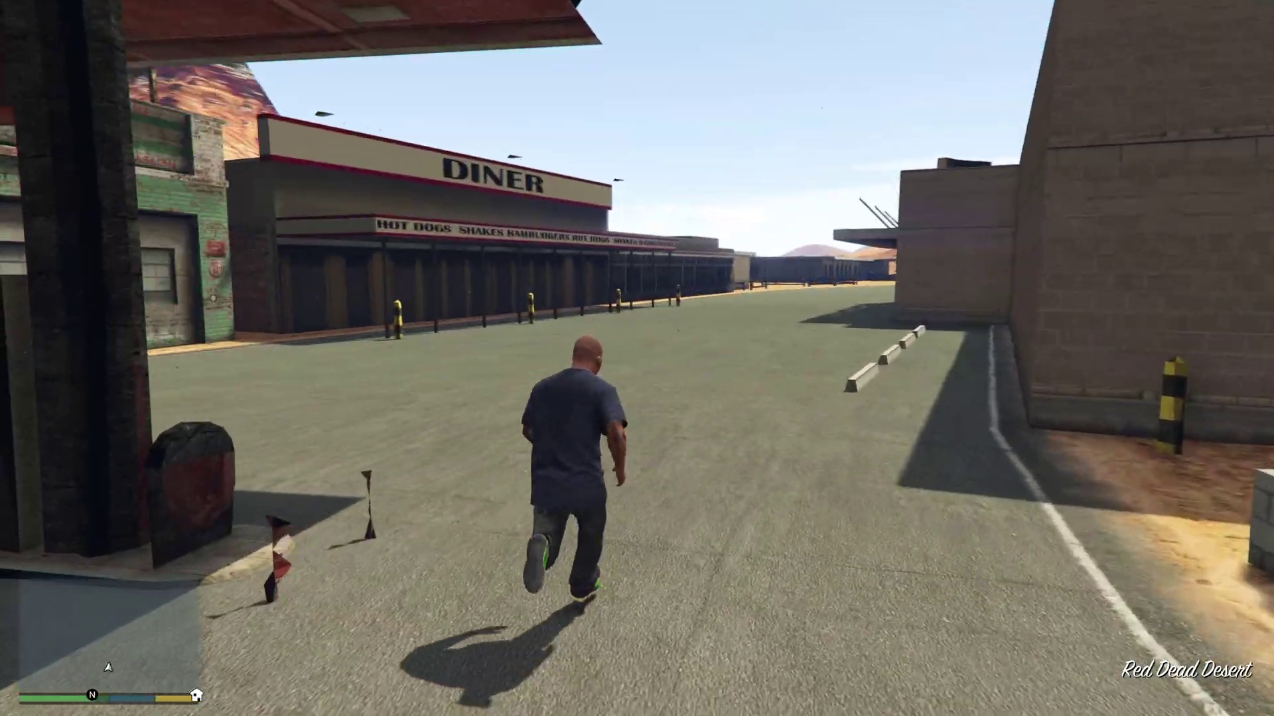
key("d")
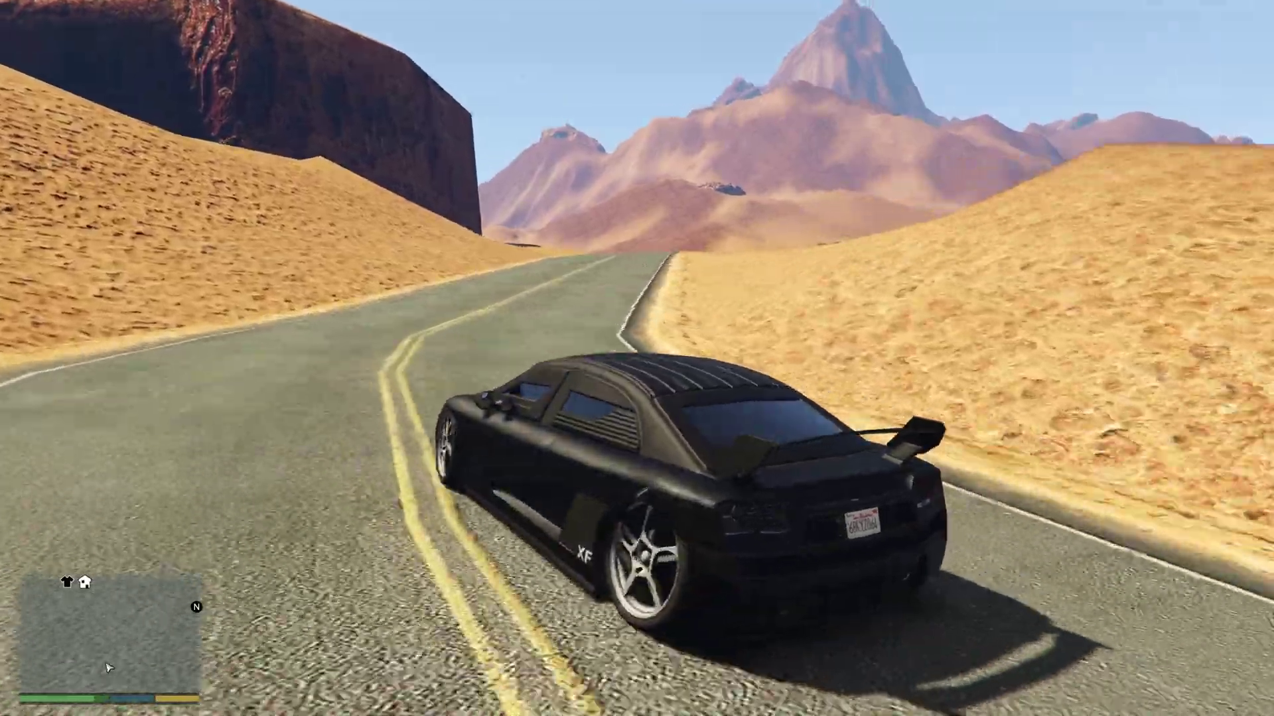
key("w")
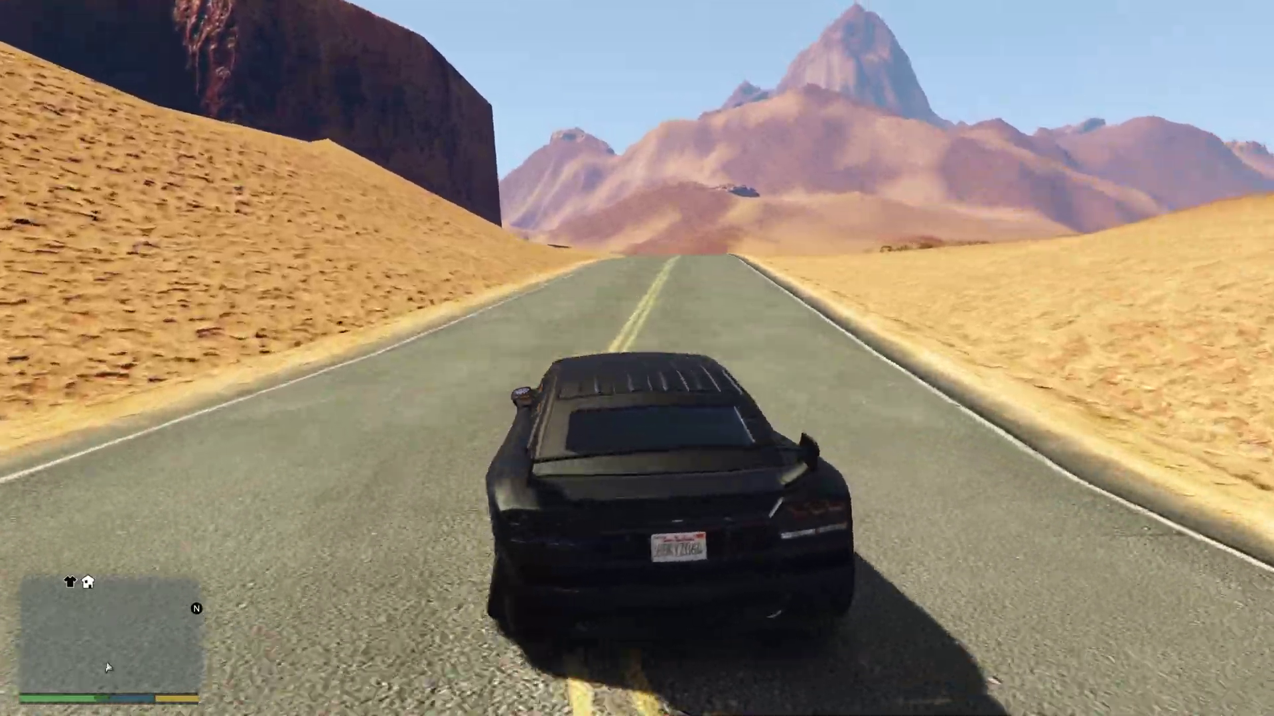
Drive the black car along the desert road past the cliffs and toward the coastal rock formations.
key("w")
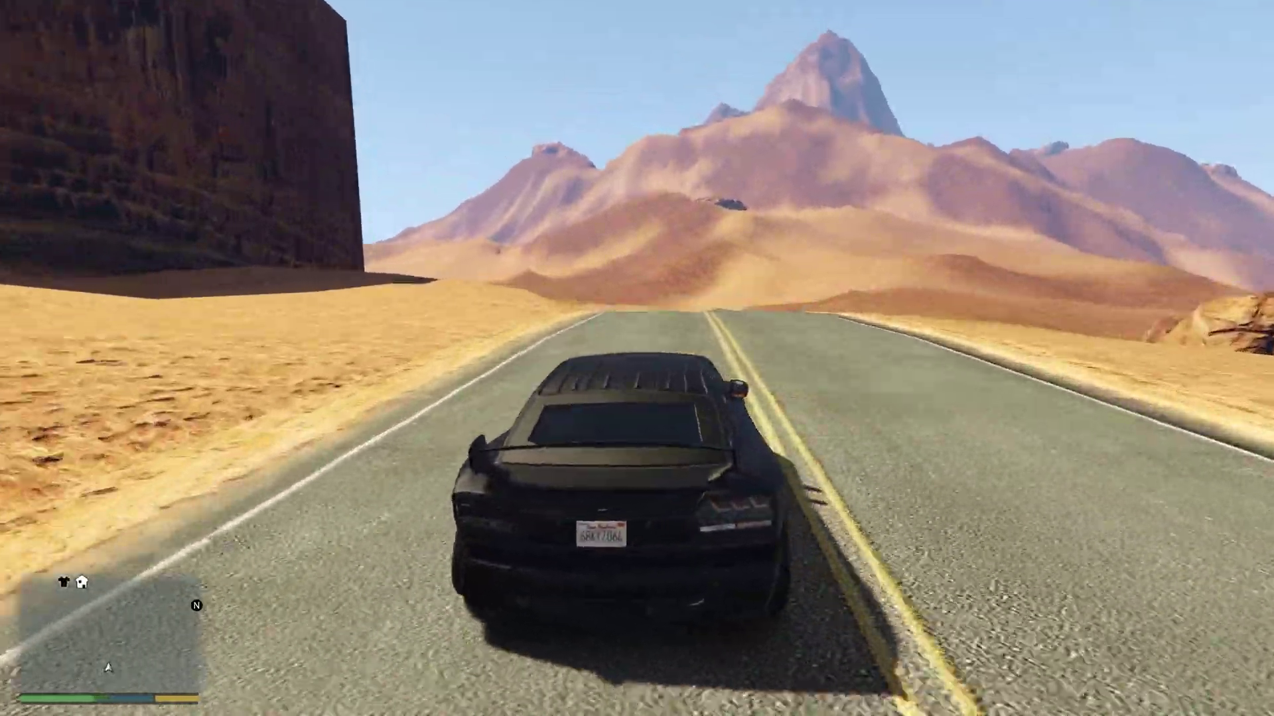
key("w")
key("a")
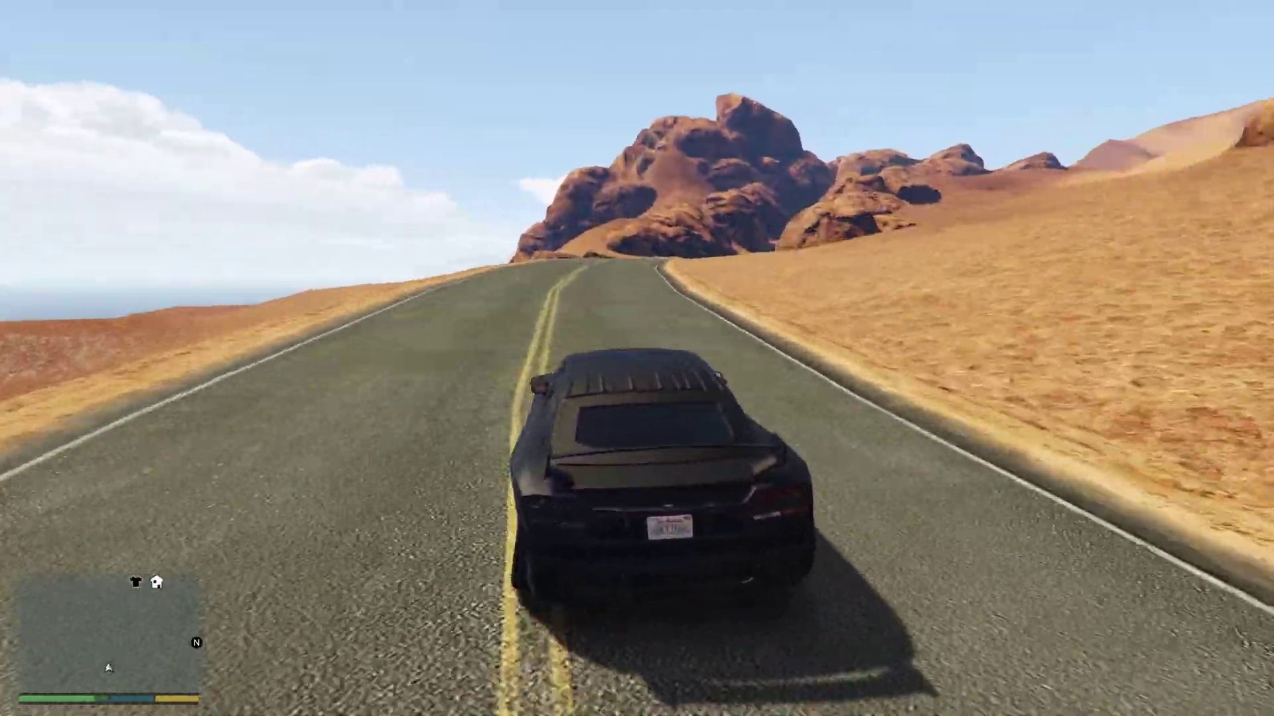
key("w")
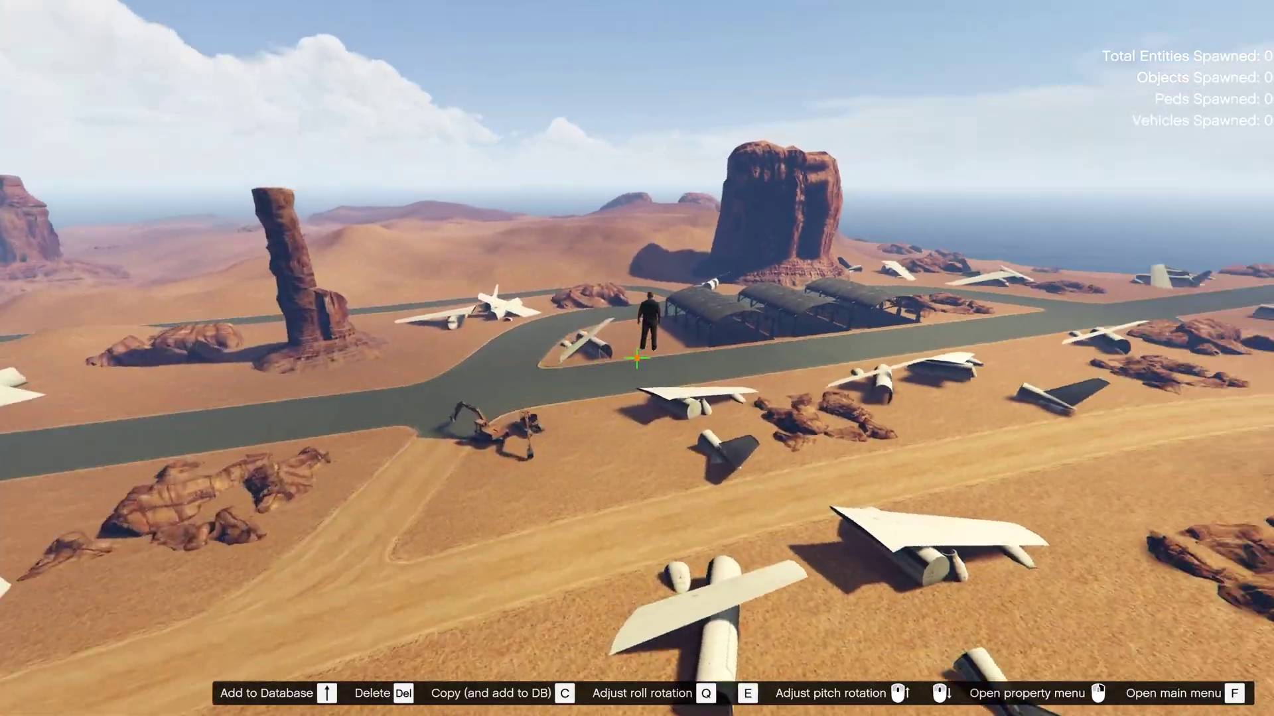
Survey the aircraft wrecks beside the runway with the Object Spooner camera, opening and closing the character's entity properties.
key("w")
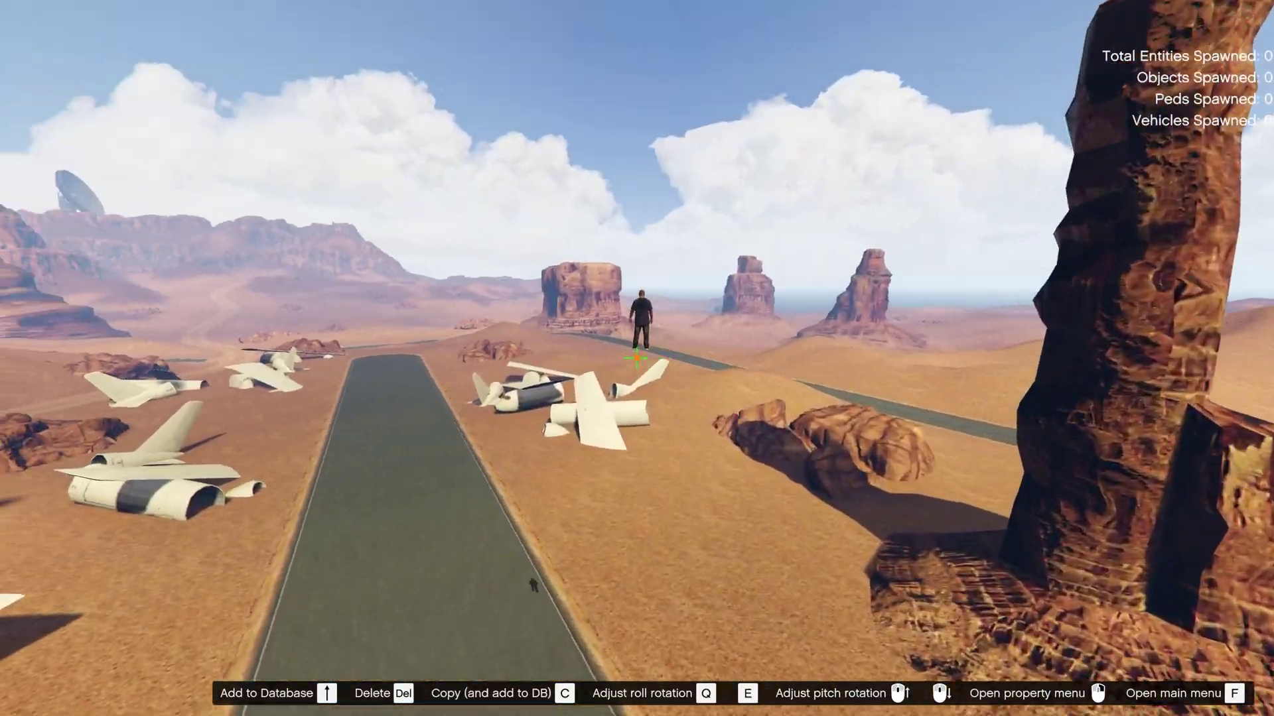
right_click(636, 358)
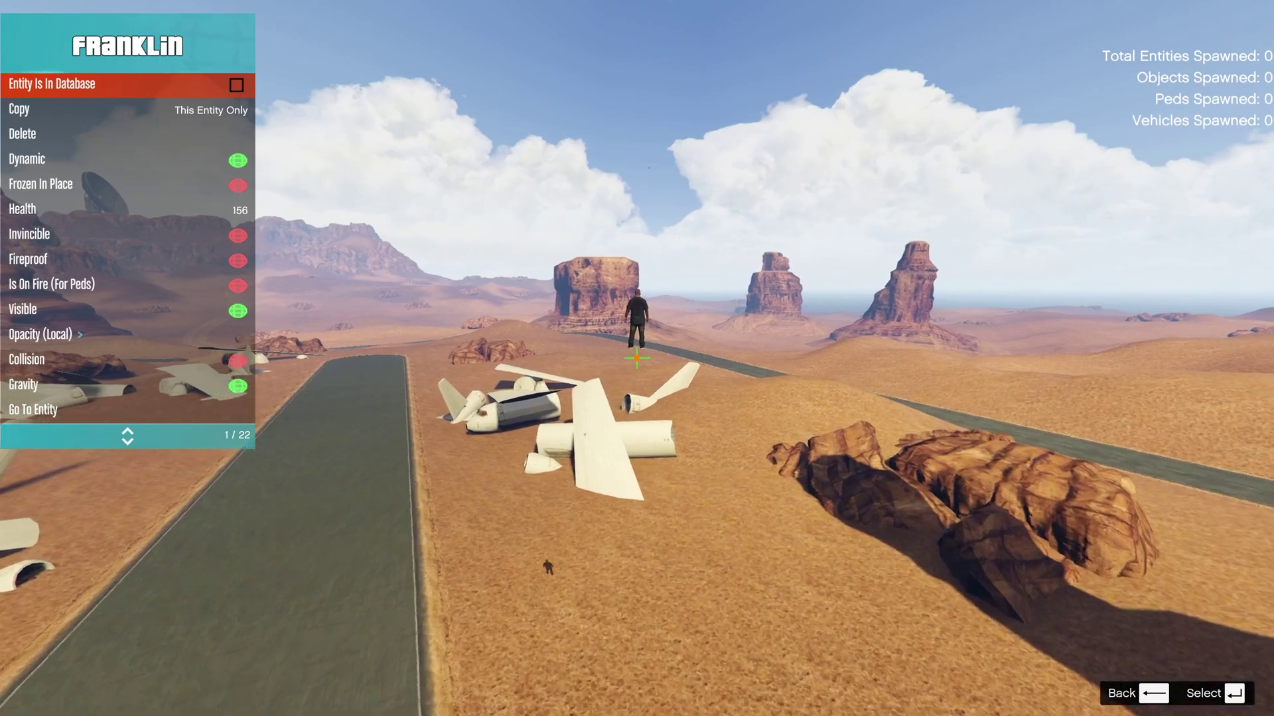
key("w")
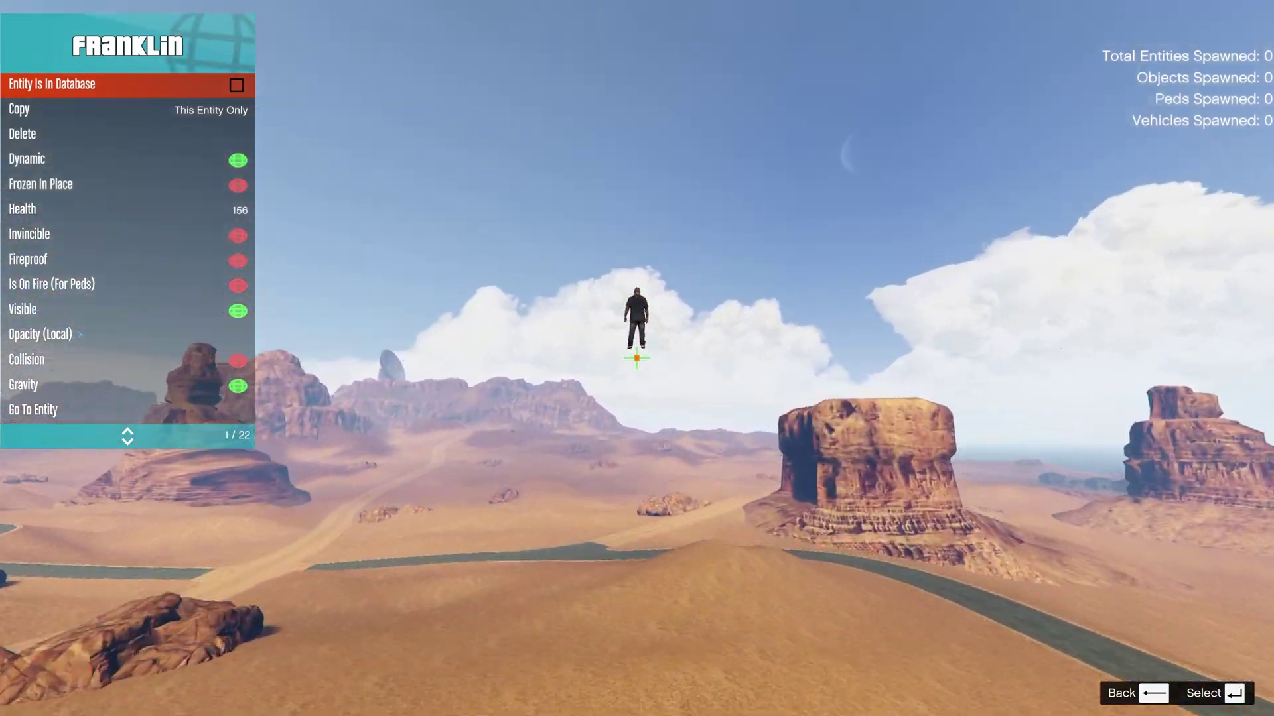
key("BackSpace")
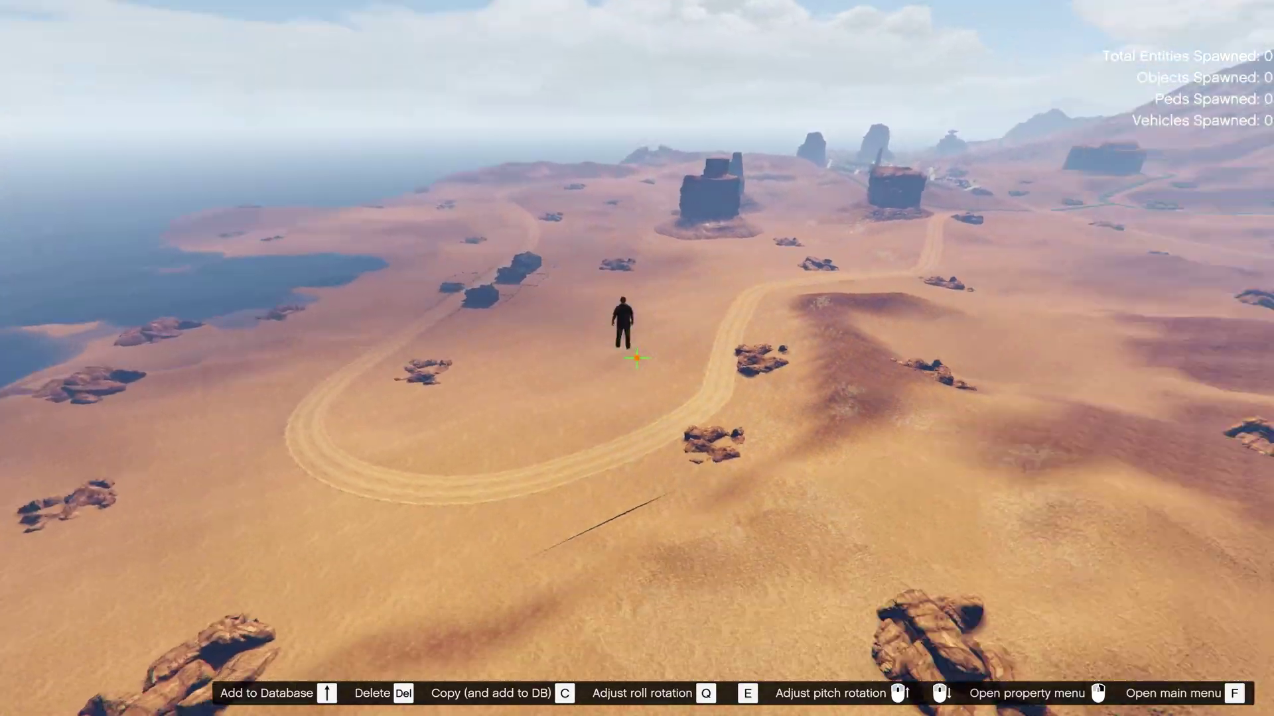
Move the Object Spooner camera past the hilltop satellite dish to the oil pumps and pipe structures near the coast.
key("w")
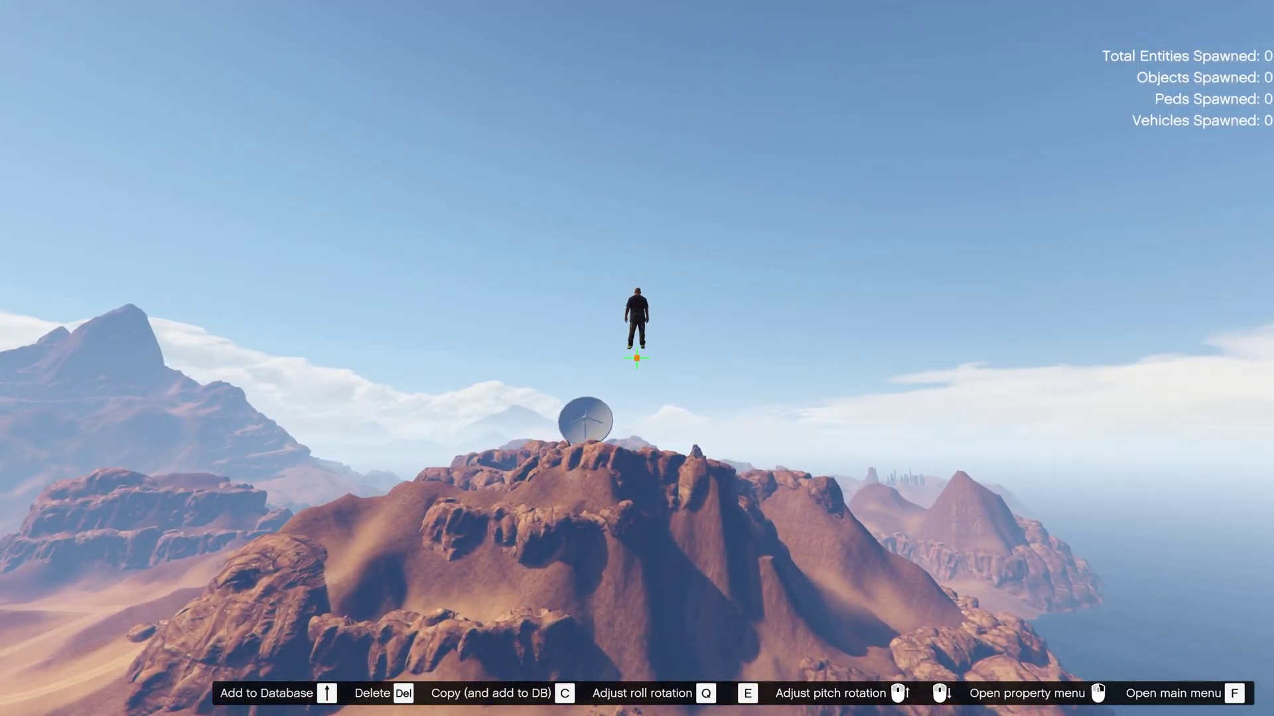
key("w")
key("w")
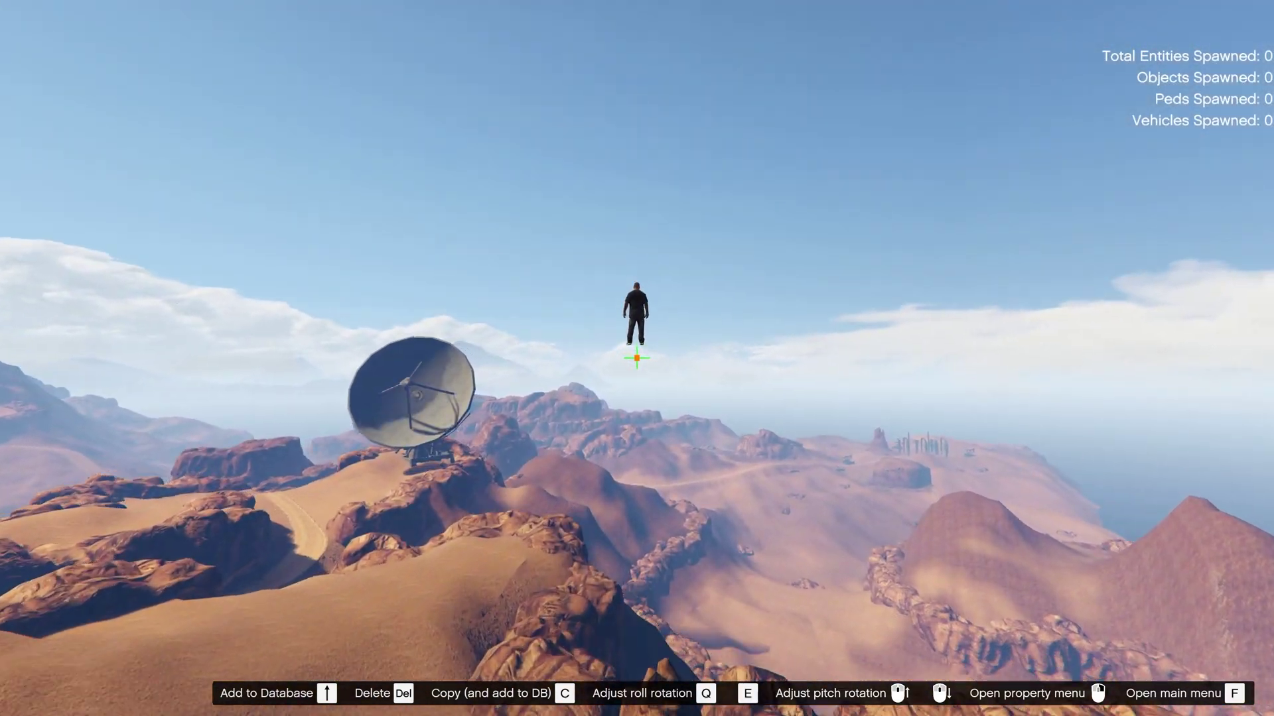
key("w")
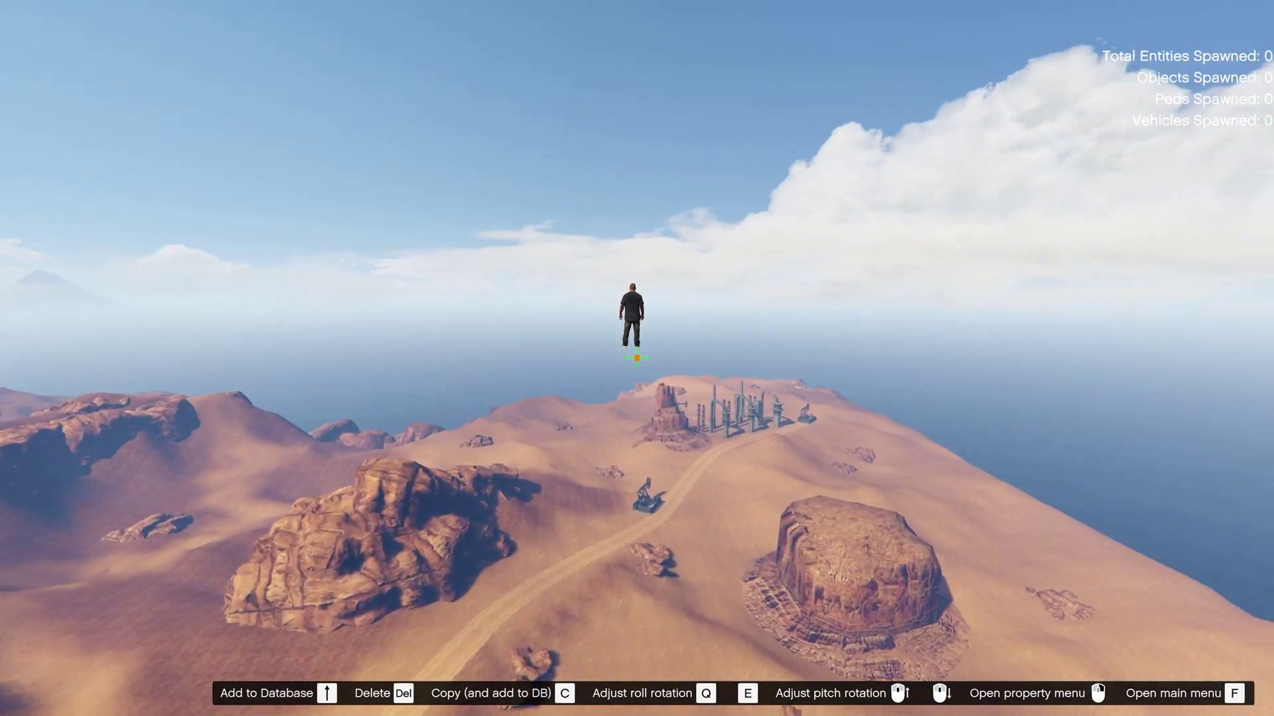
key("w")
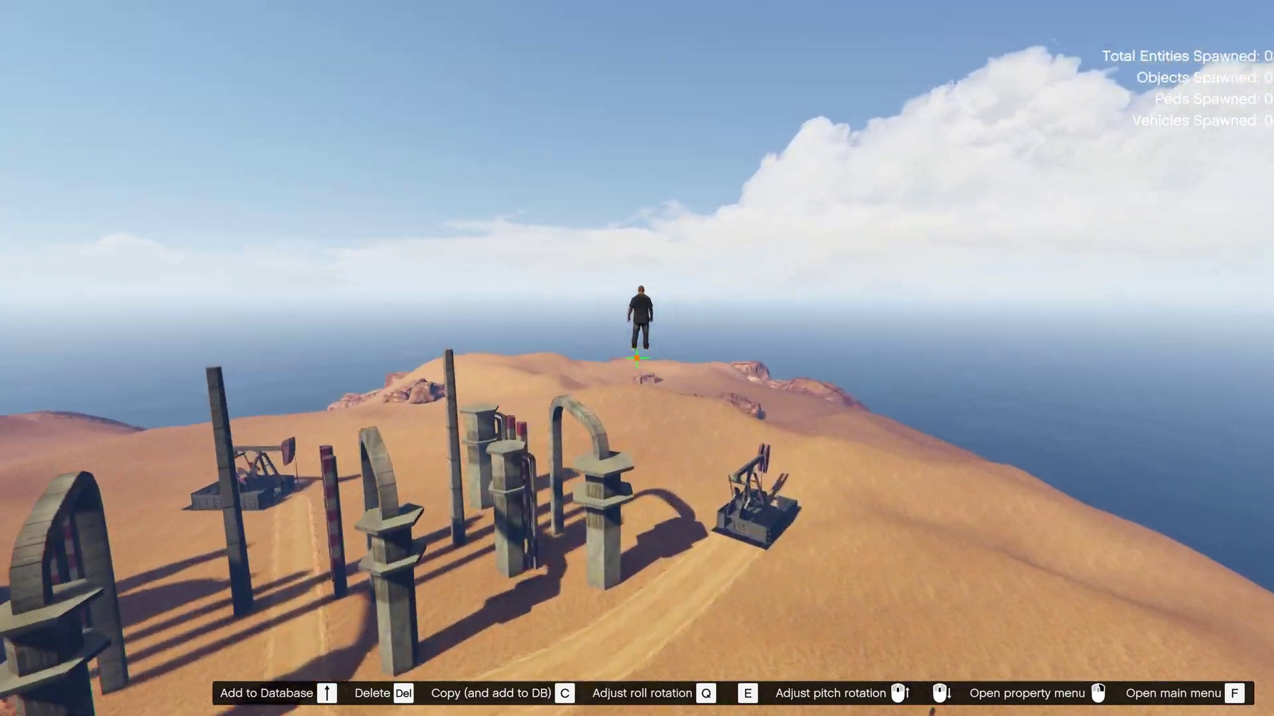
Fly the Object Spooner camera along the coastal slopes and up to the summit of the tallest mountain.
key("w")
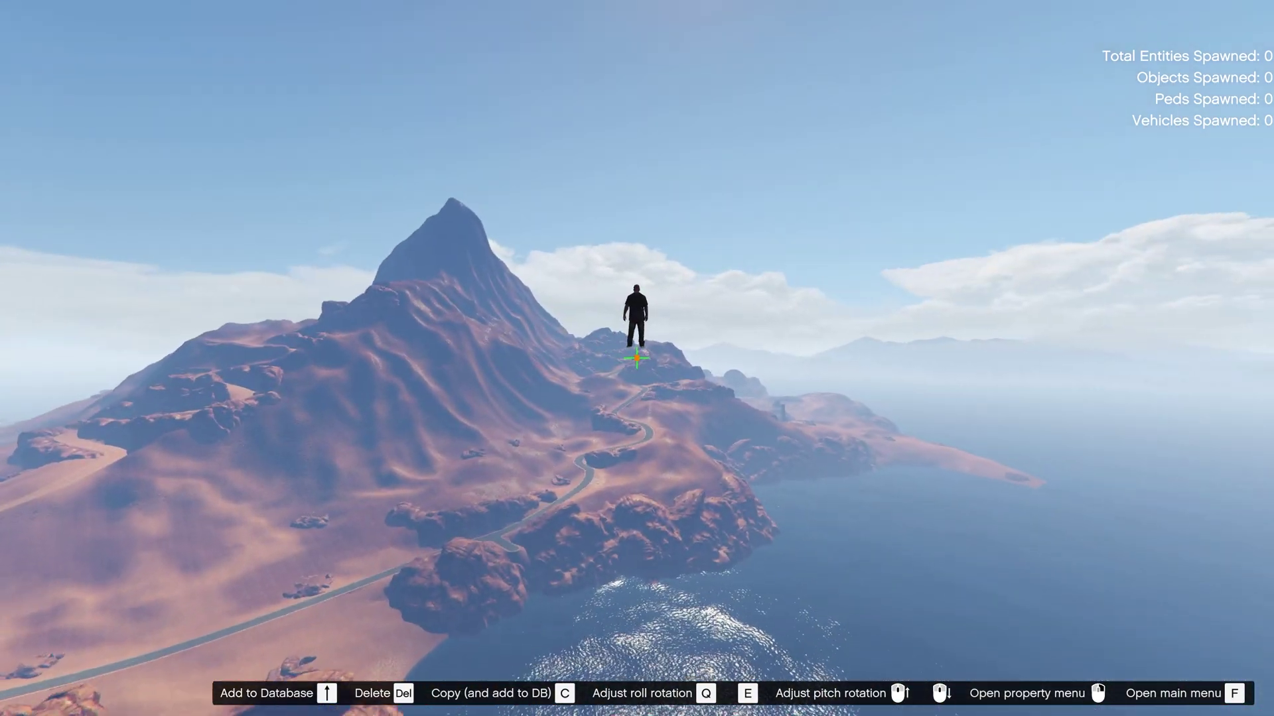
key("w")
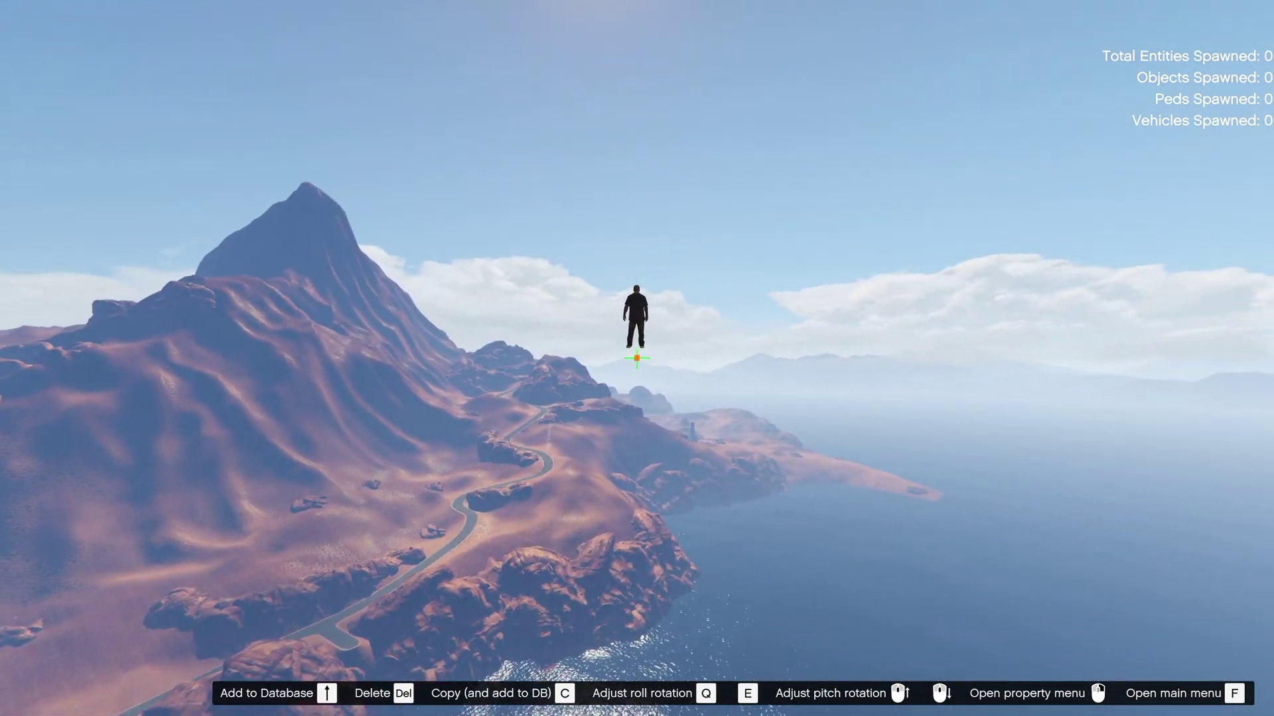
key("w")
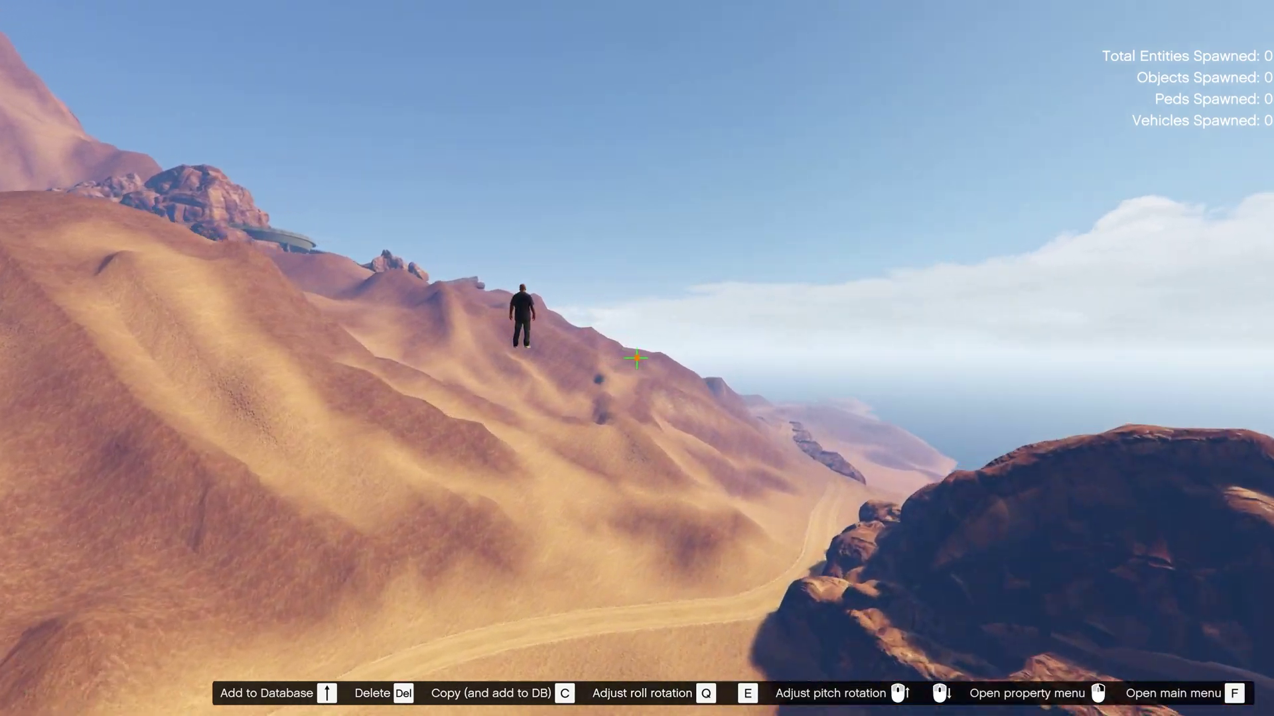
key("w")
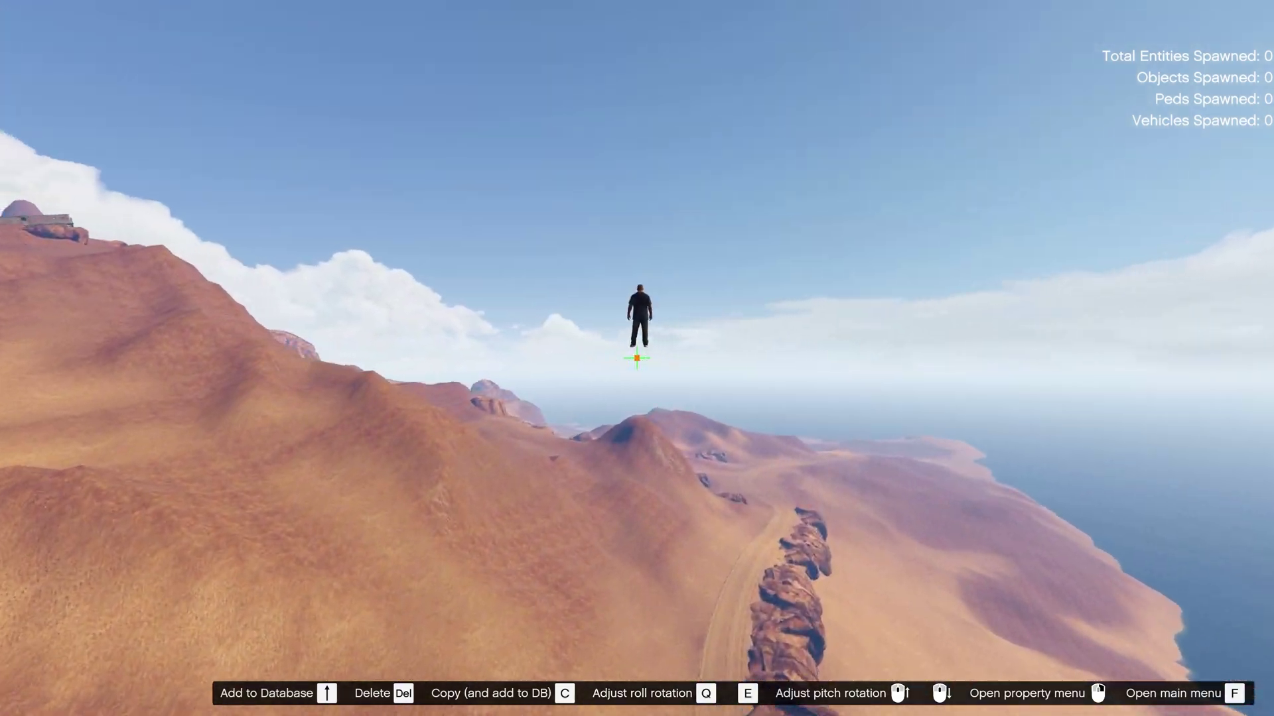
key("w")
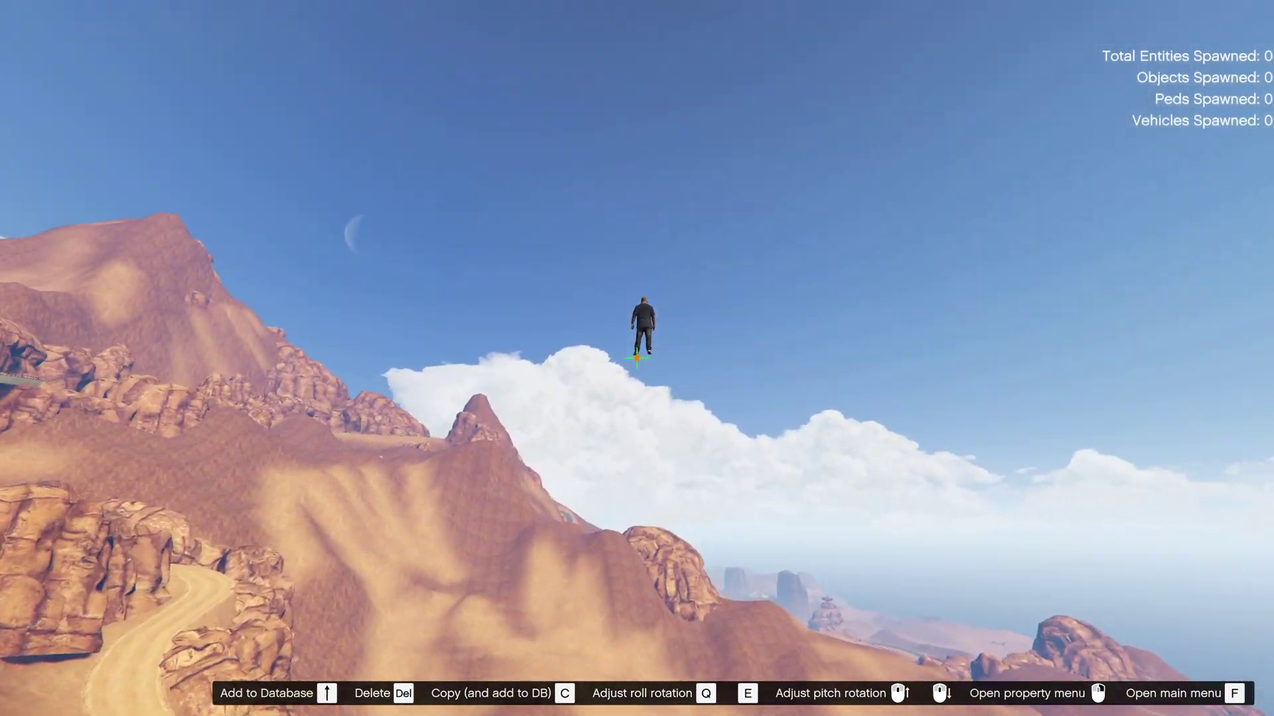
key("w")
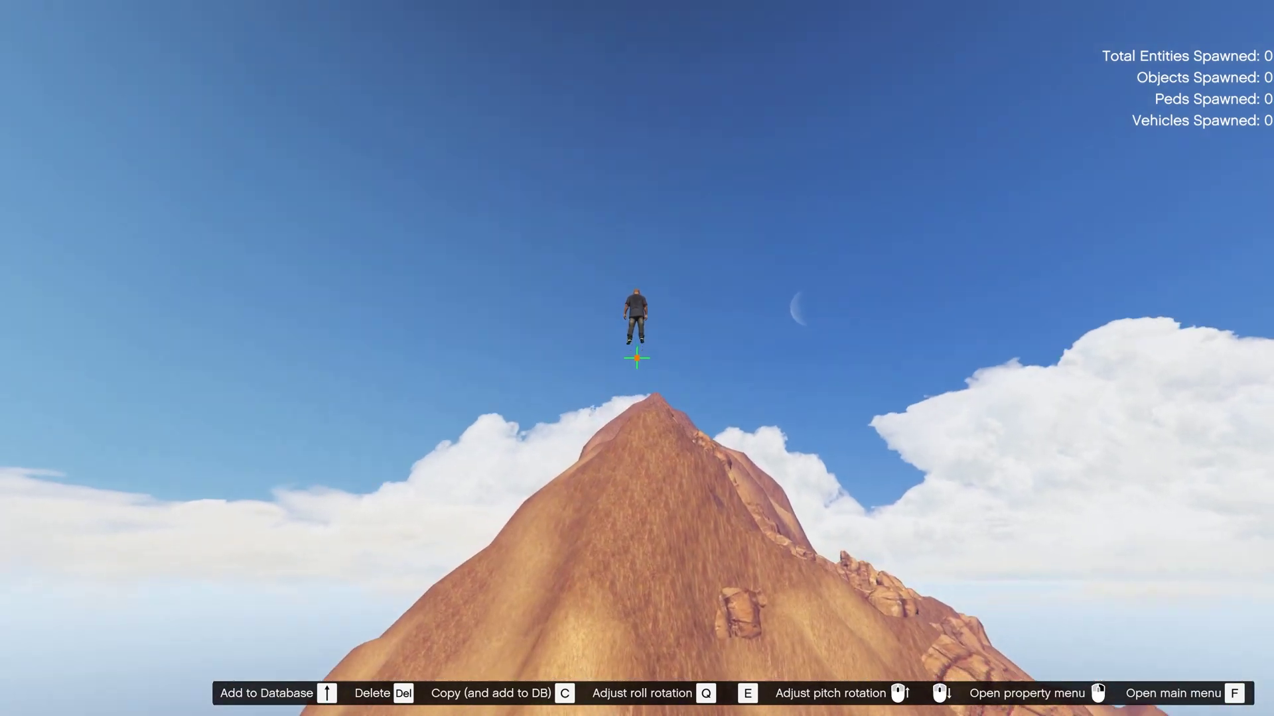
key("w")
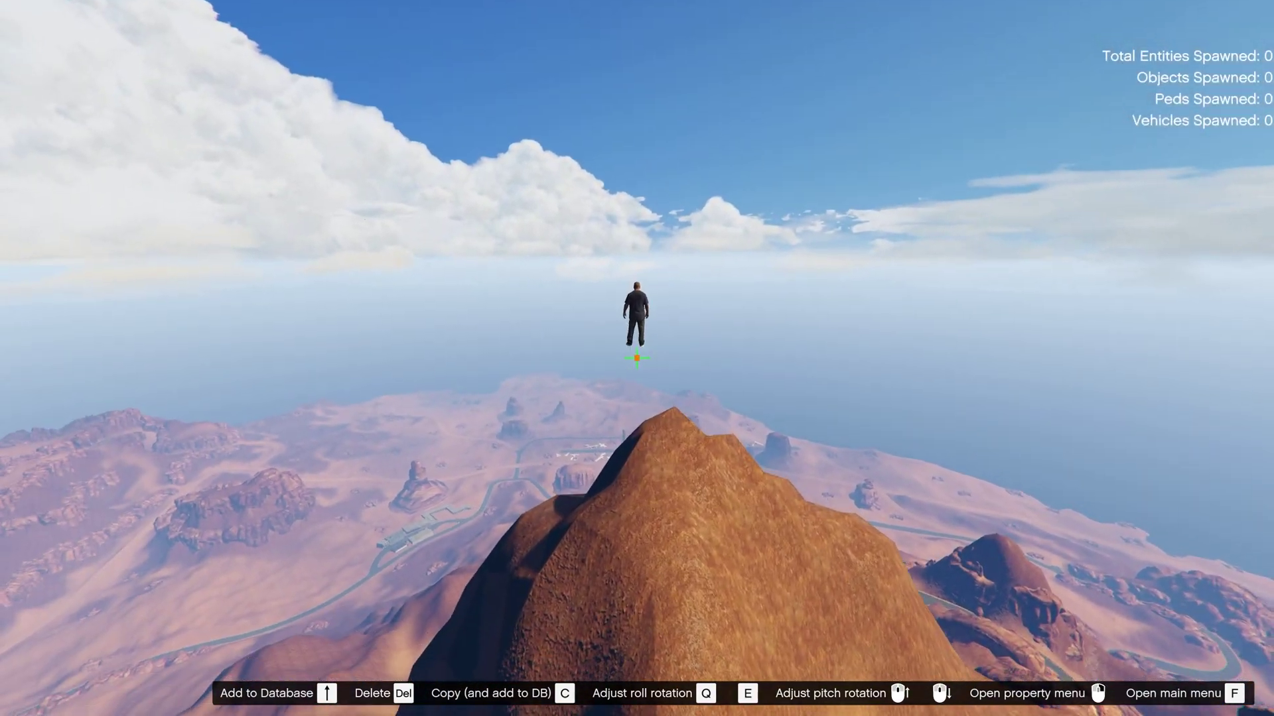
key("w")
Leave Object Spooner mode on the mountain summit and run down the slope overlooking the desert map.
key("F9")
key("w")
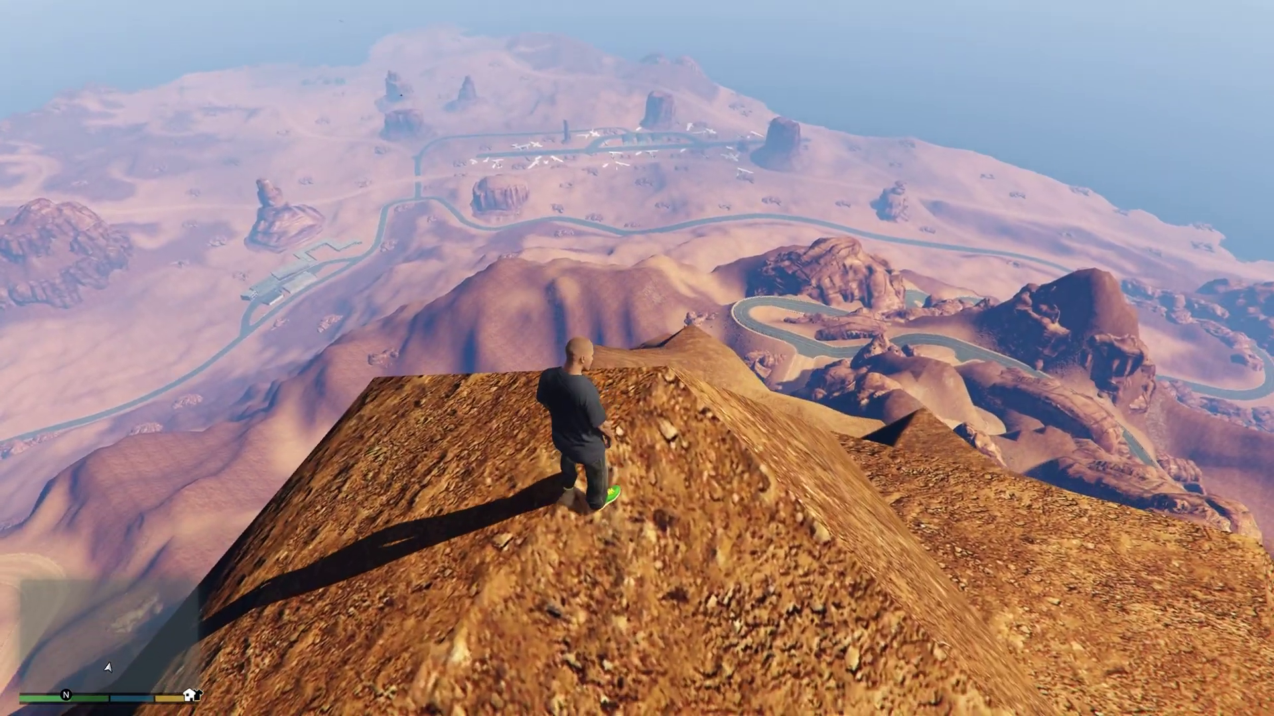
key("w")
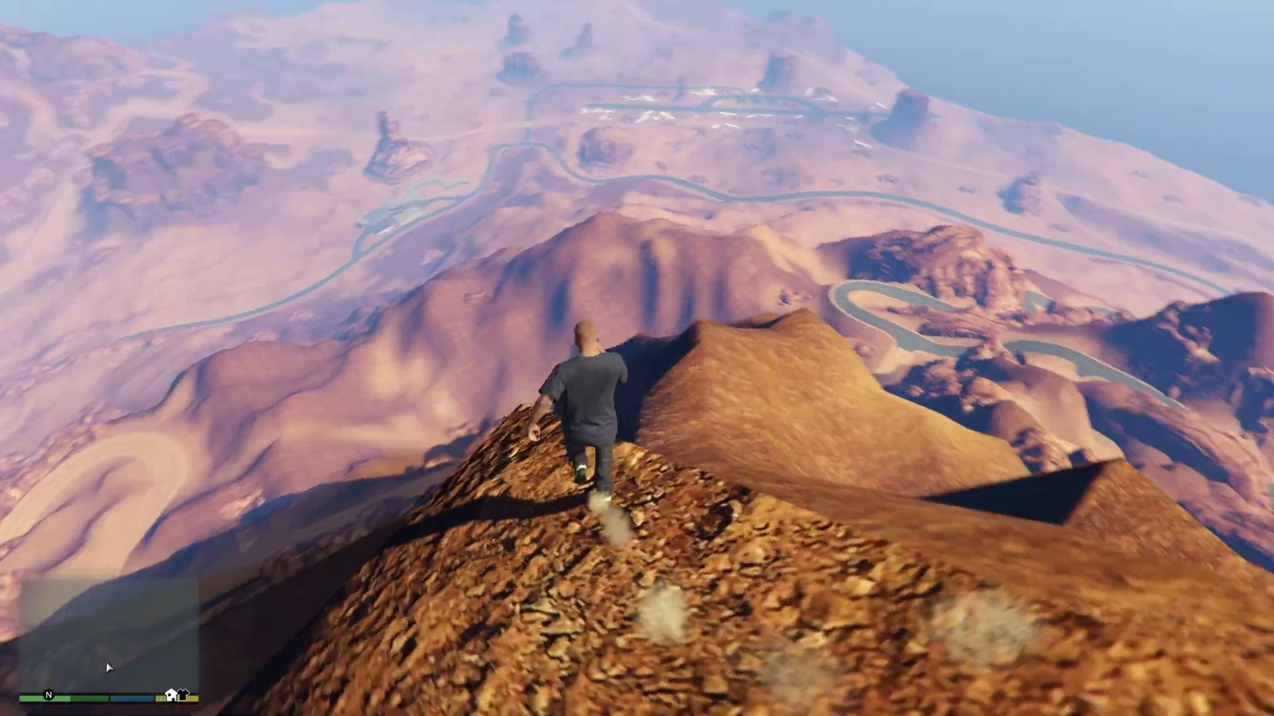
key("w")
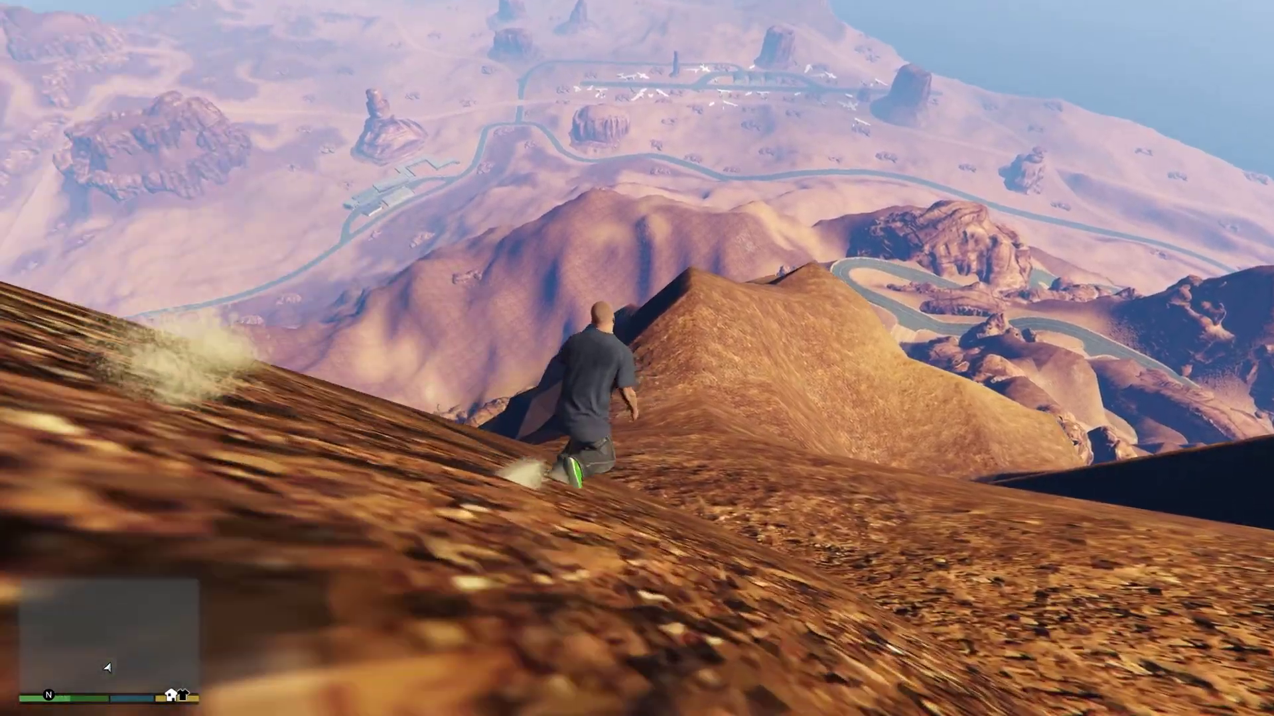